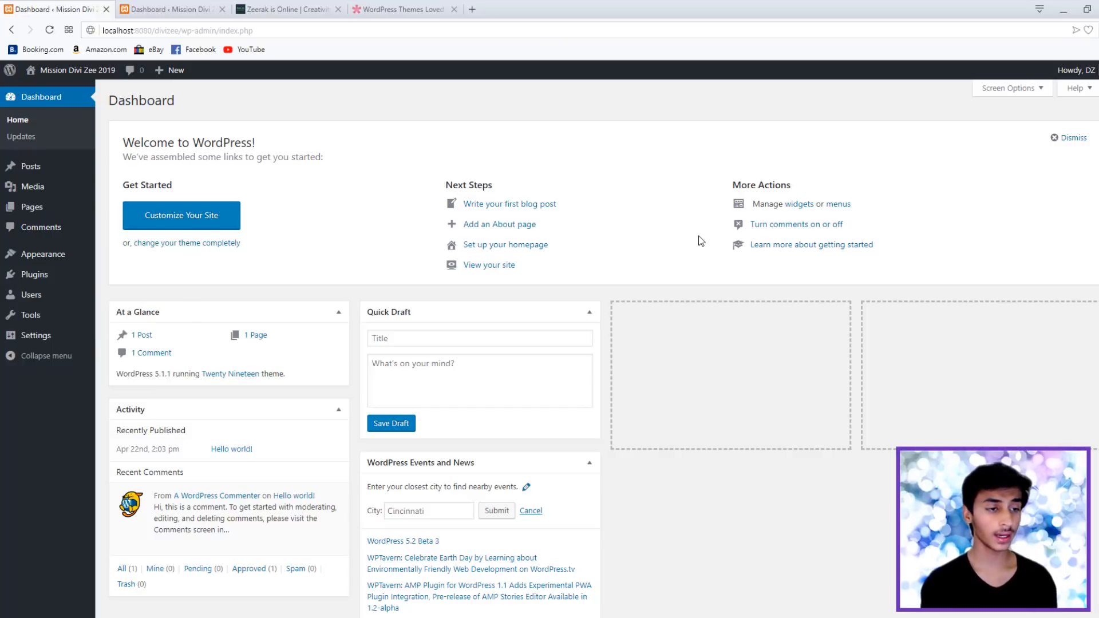
Step: Open the form for uploading a new theme from a zip file
{"action": "mouse_move", "coordinate": [57, 254]}
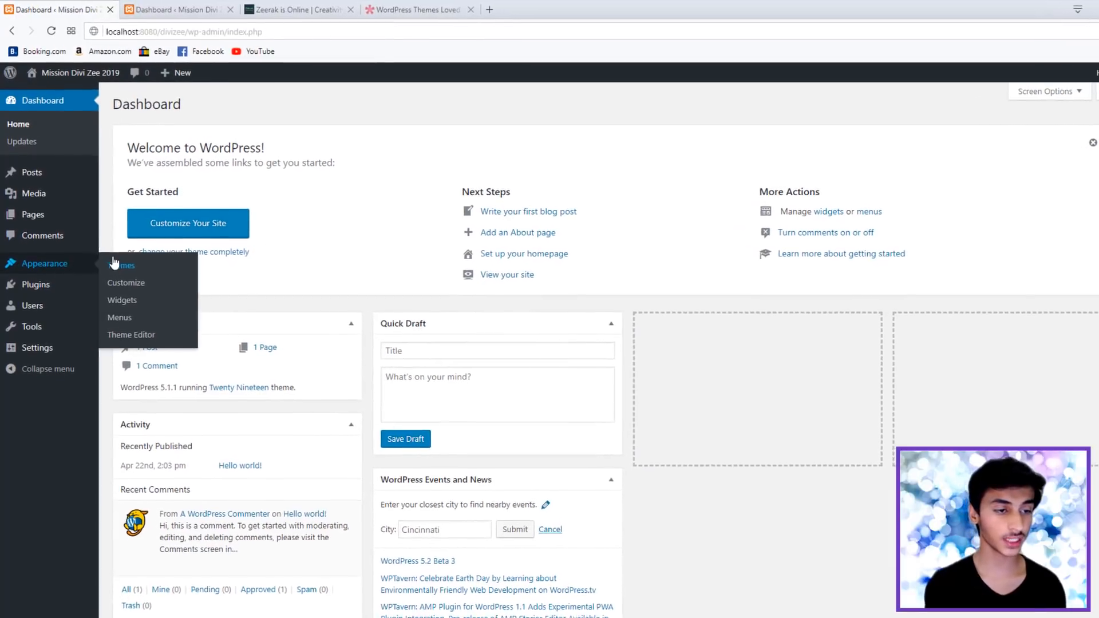
{"action": "left_click", "coordinate": [117, 265]}
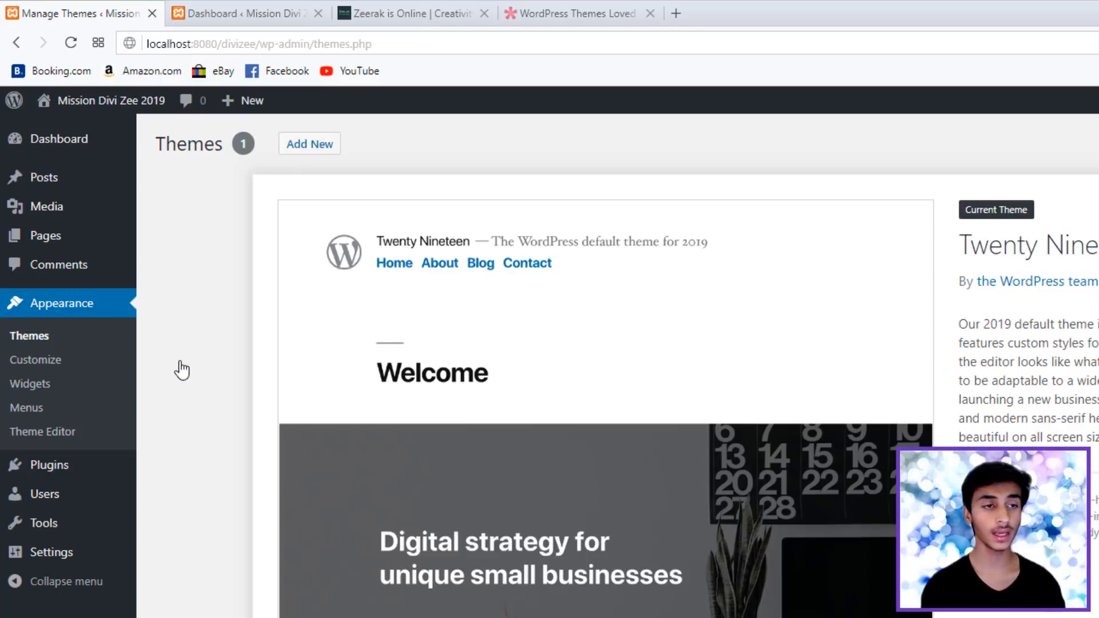
{"action": "left_click", "coordinate": [293, 150]}
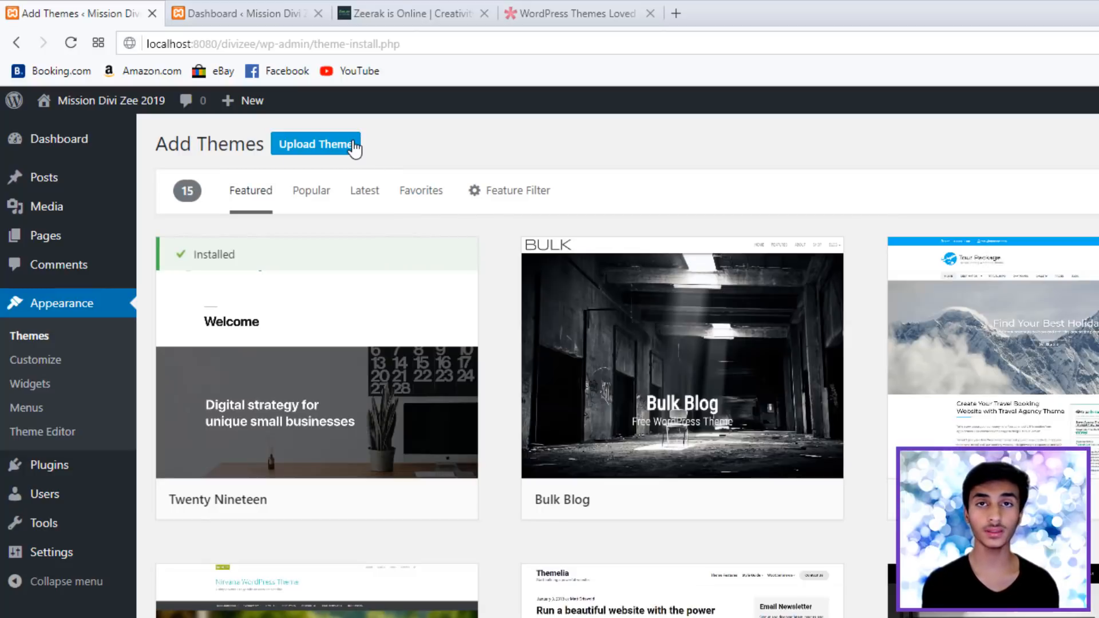
{"action": "left_click", "coordinate": [352, 145]}
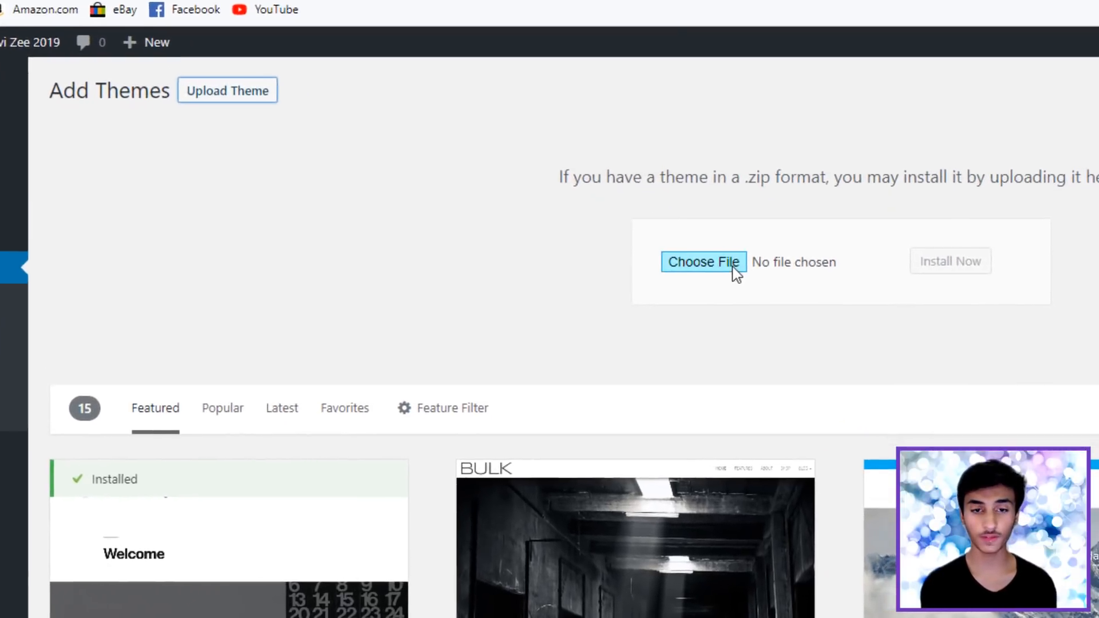
Step: Upload Divi.zip, install the theme from it, and activate it on the site
{"action": "left_click", "coordinate": [718, 253]}
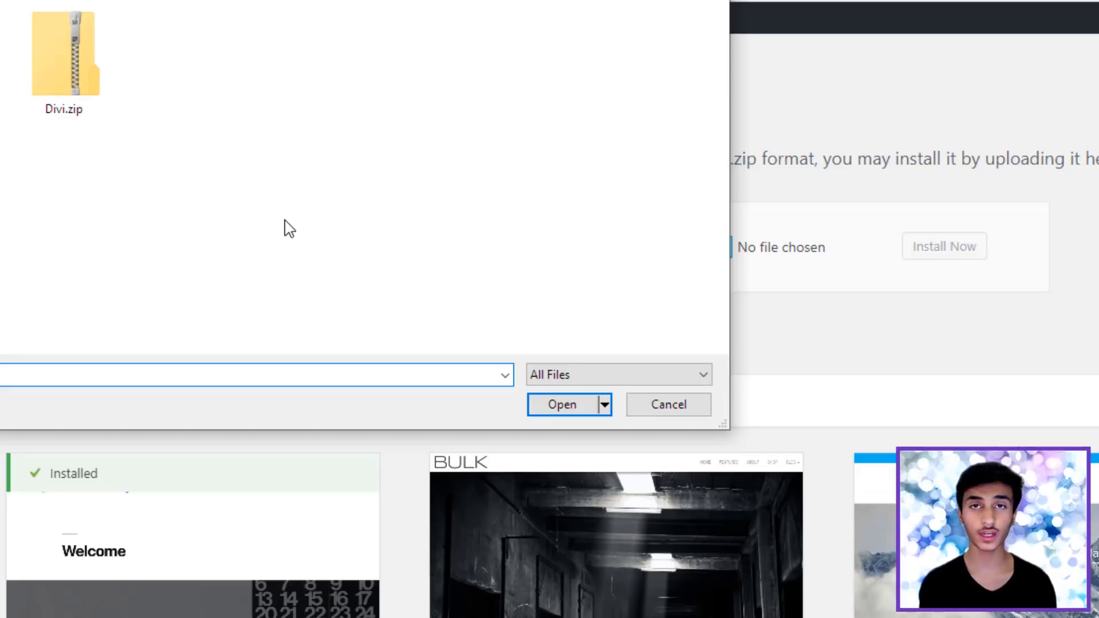
{"action": "left_click", "coordinate": [46, 98]}
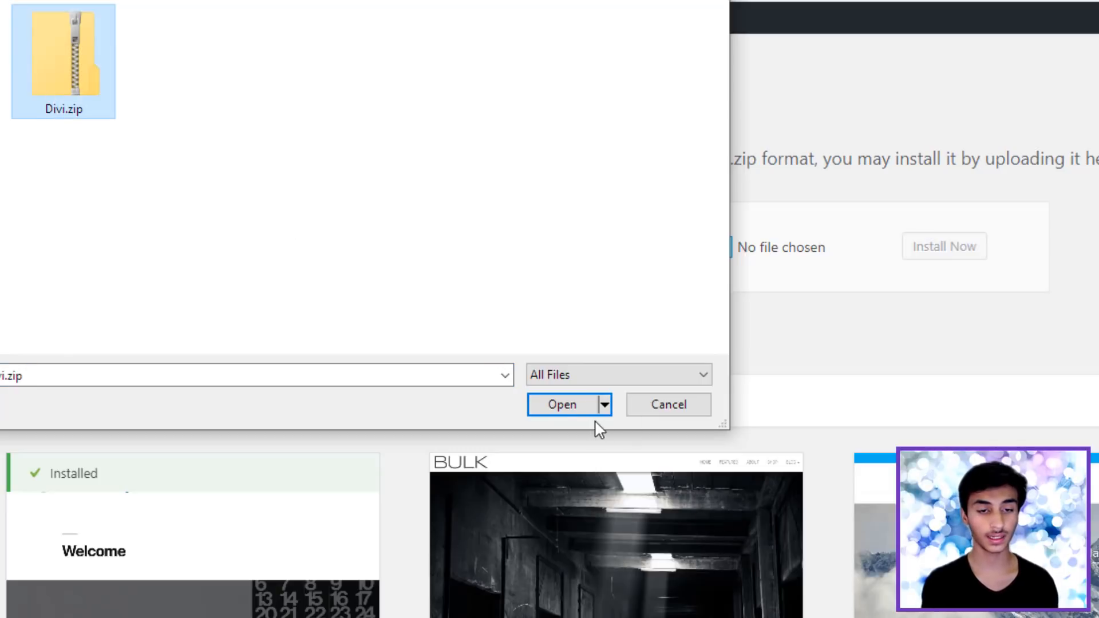
{"action": "left_click", "coordinate": [561, 405]}
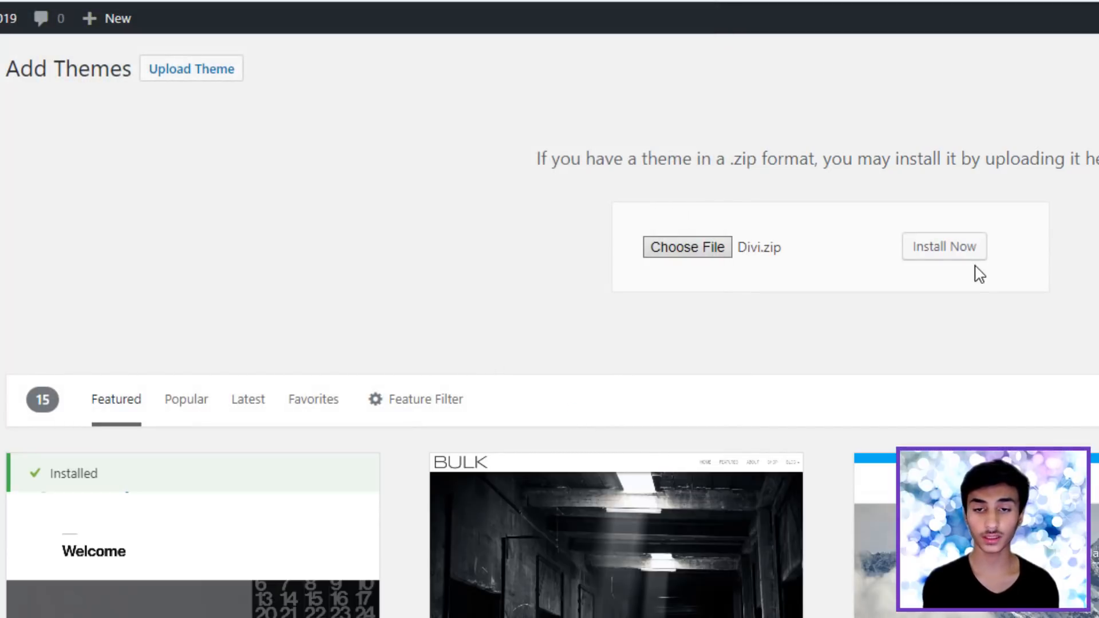
{"action": "left_click", "coordinate": [957, 260]}
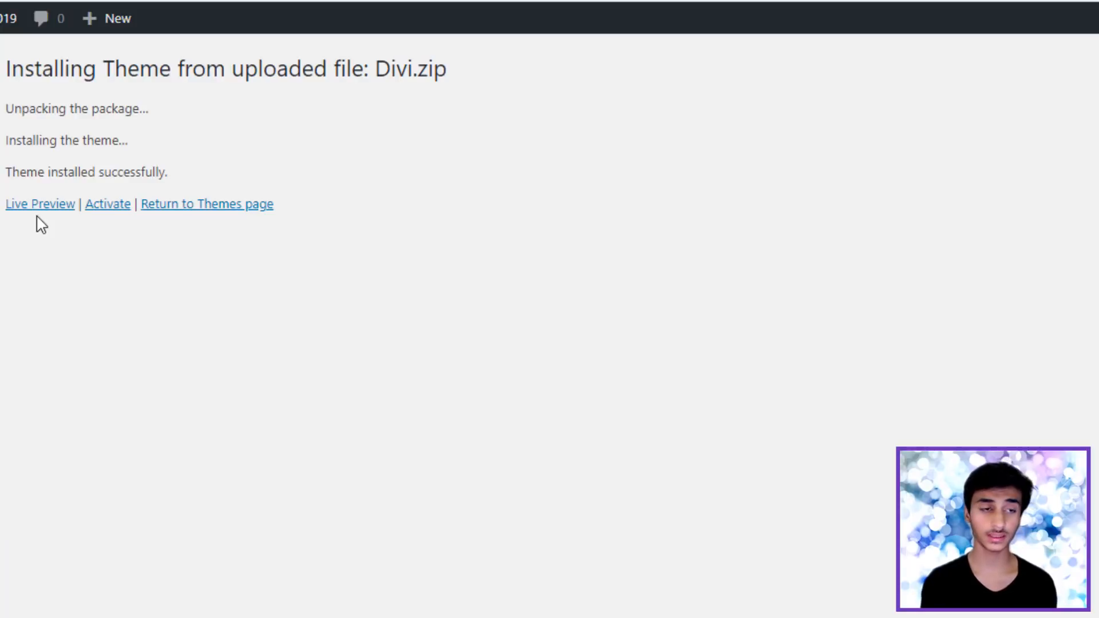
{"action": "left_click", "coordinate": [107, 204]}
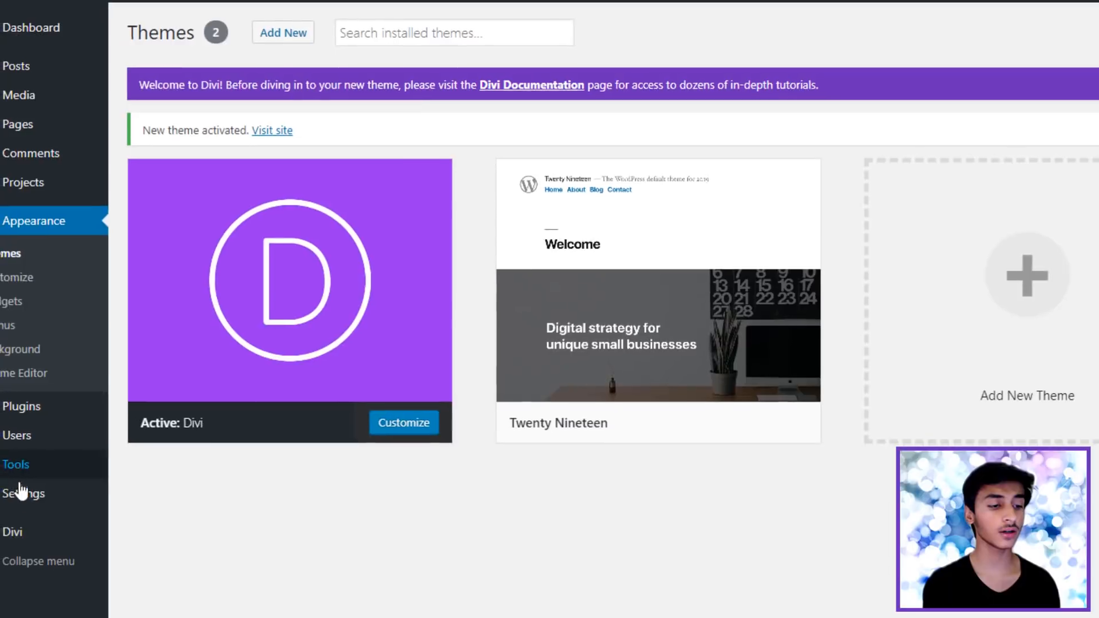
Step: Open the Divi theme options
{"action": "mouse_move", "coordinate": [113, 395]}
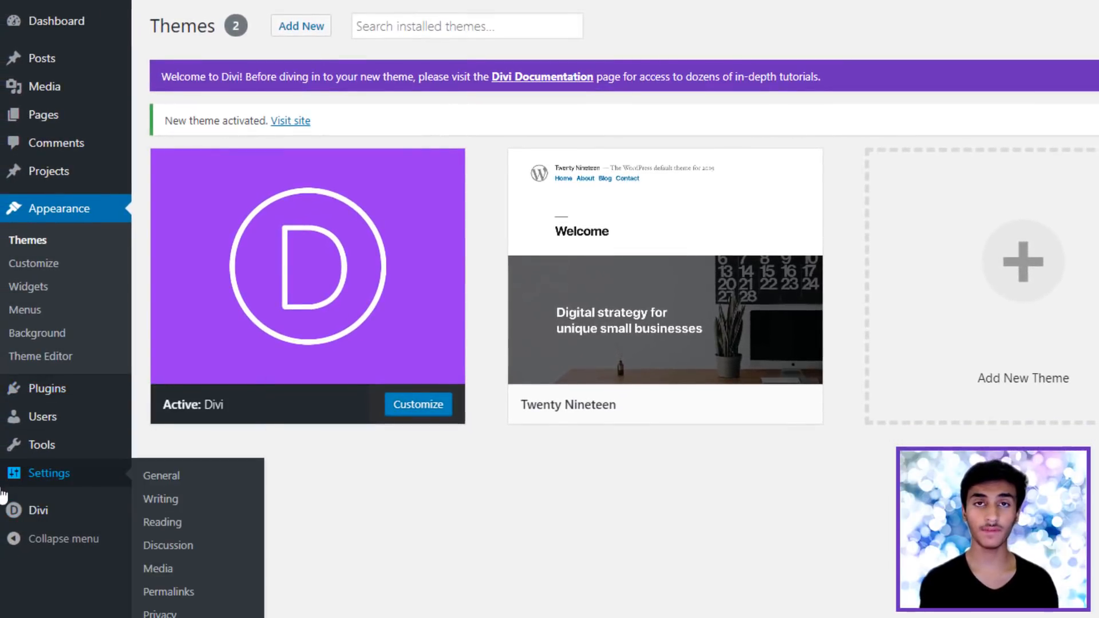
{"action": "mouse_move", "coordinate": [5, 512]}
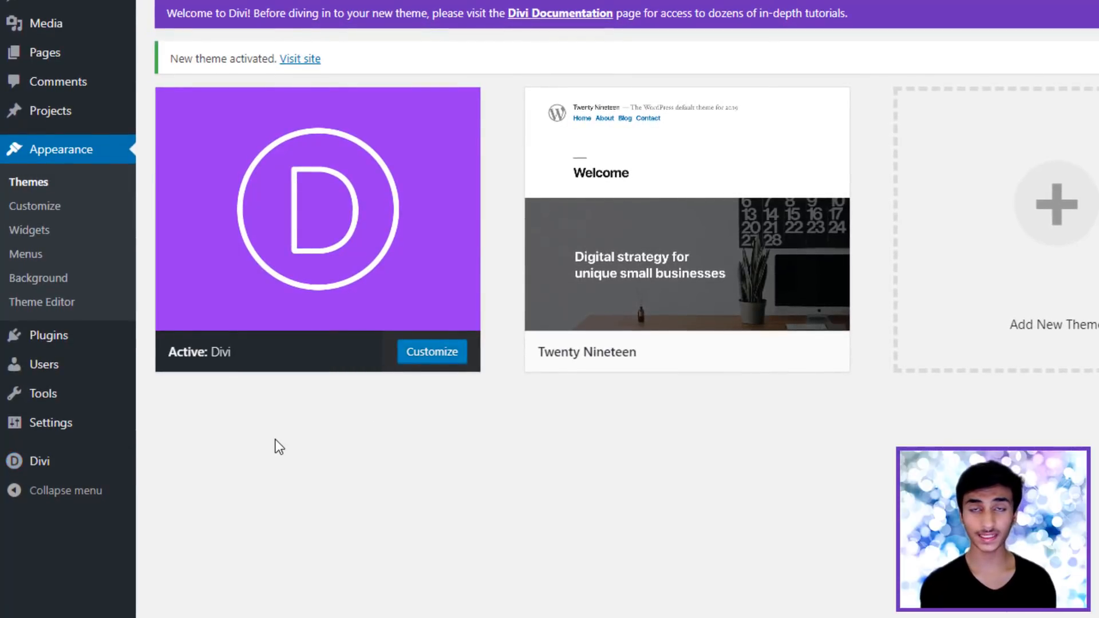
{"action": "mouse_move", "coordinate": [28, 452]}
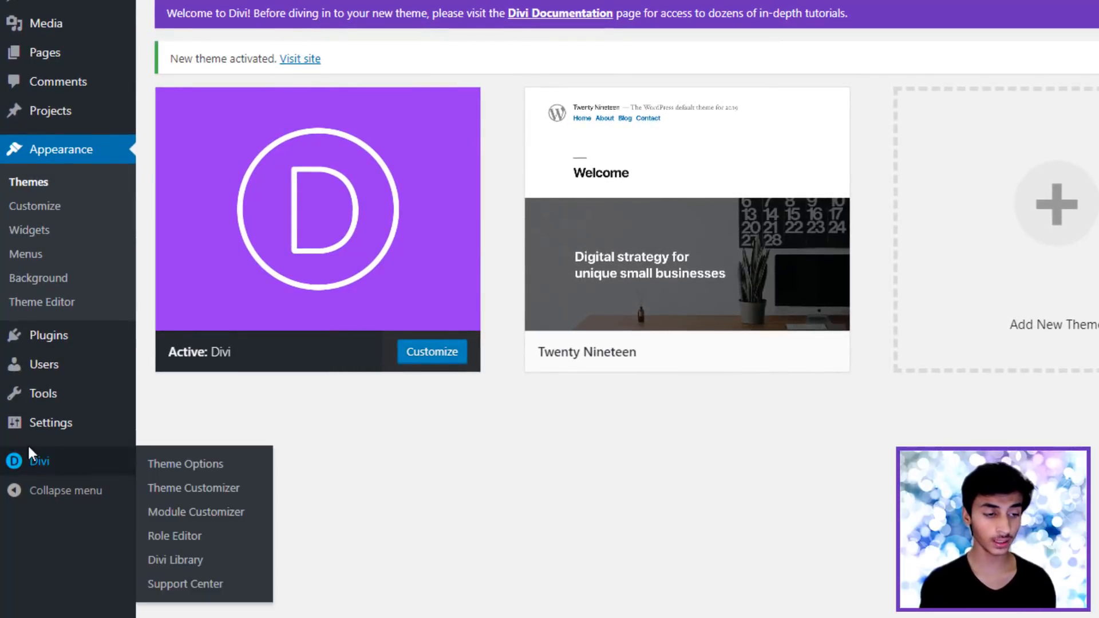
{"action": "left_click", "coordinate": [203, 478]}
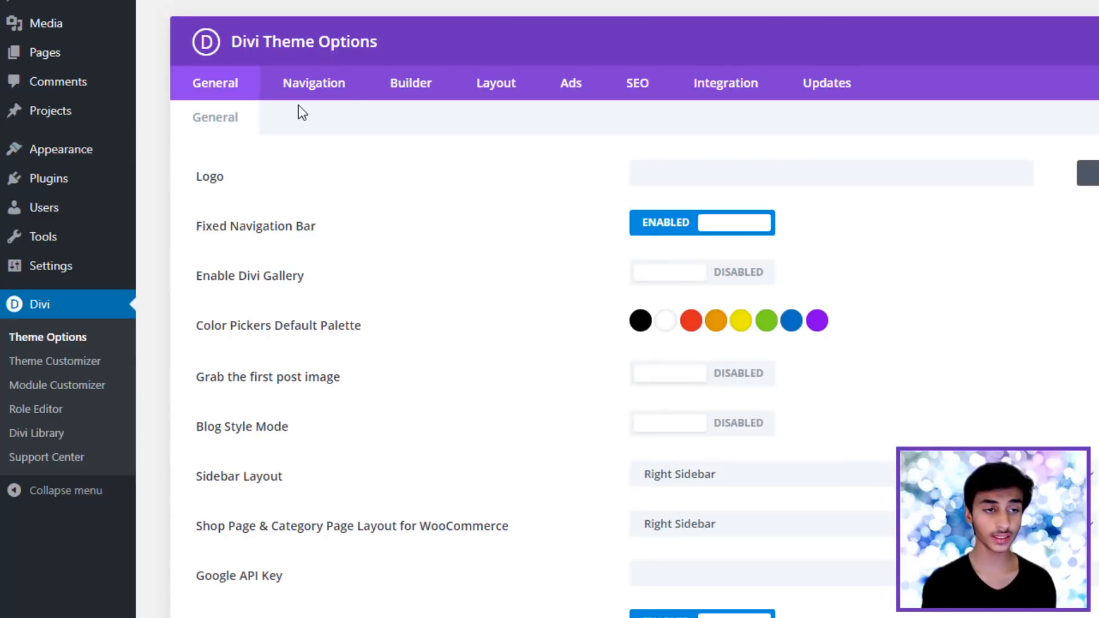
Step: Look through the Navigation, Builder, Layout, Ads, SEO, Integration and Updates options of the Divi theme, and return to the General options
{"action": "left_click", "coordinate": [355, 86]}
{"action": "left_click", "coordinate": [416, 94]}
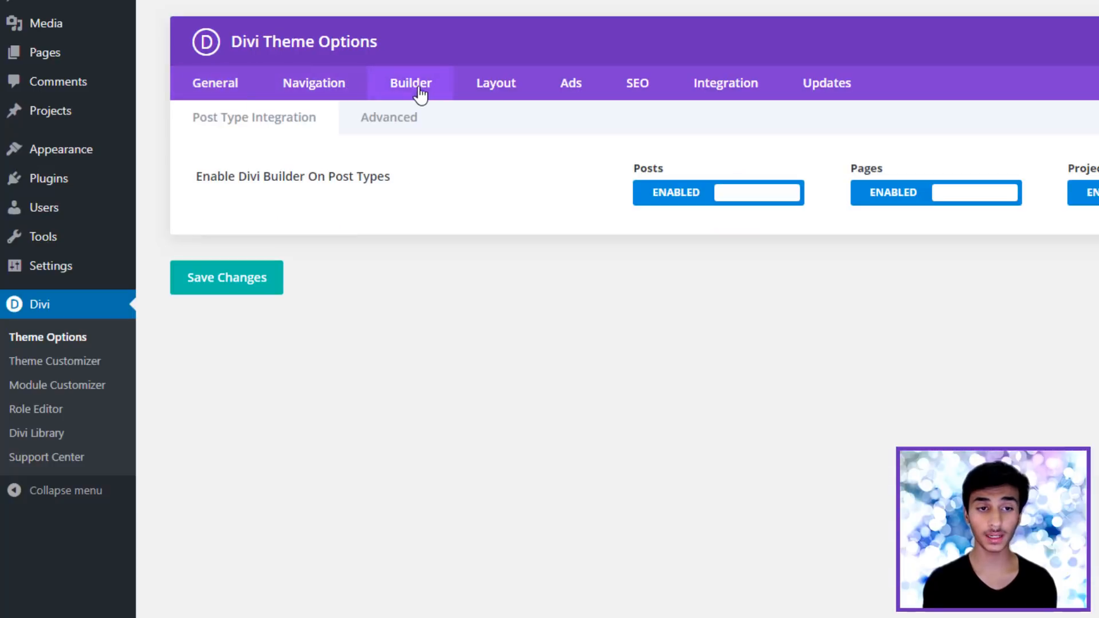
{"action": "left_click", "coordinate": [515, 90]}
{"action": "left_click", "coordinate": [582, 83]}
{"action": "left_click", "coordinate": [632, 87]}
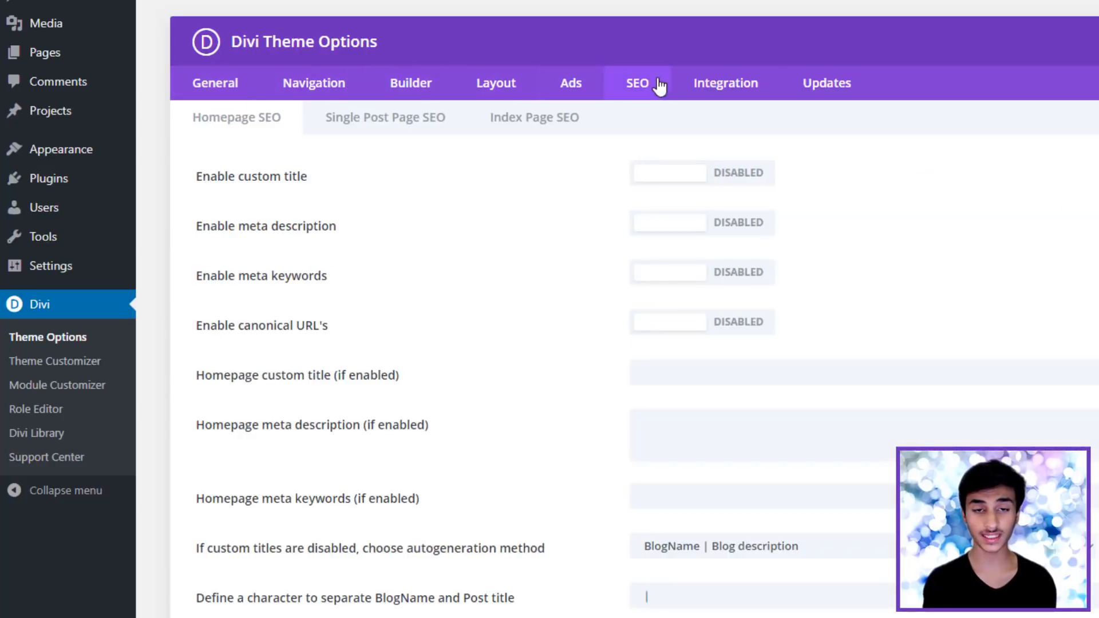
{"action": "left_click", "coordinate": [718, 83]}
{"action": "left_click", "coordinate": [811, 91]}
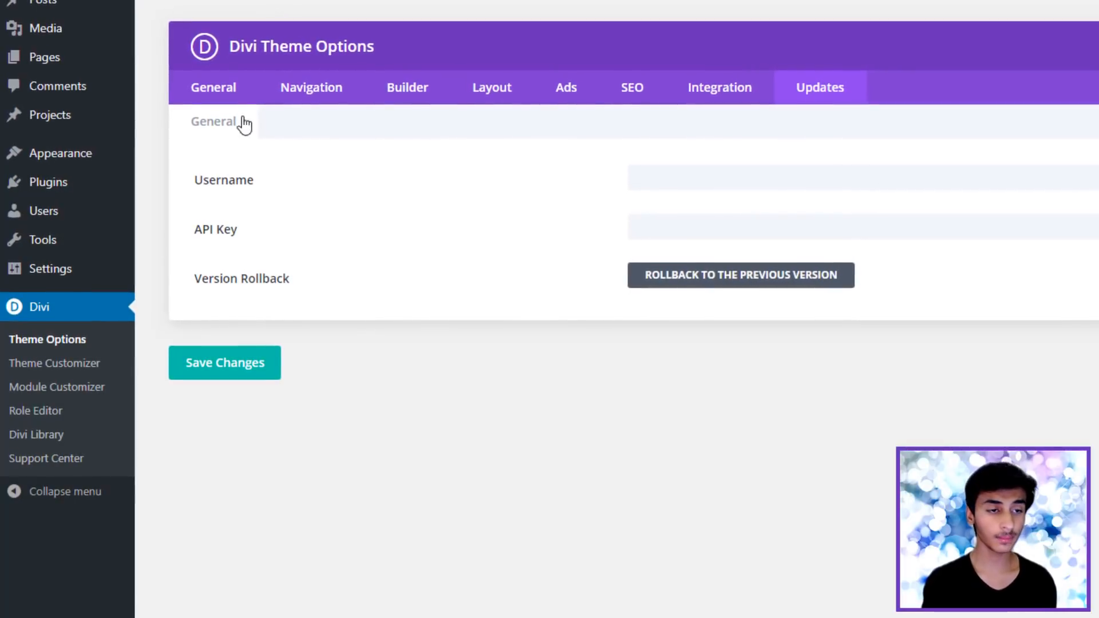
{"action": "left_click", "coordinate": [216, 90]}
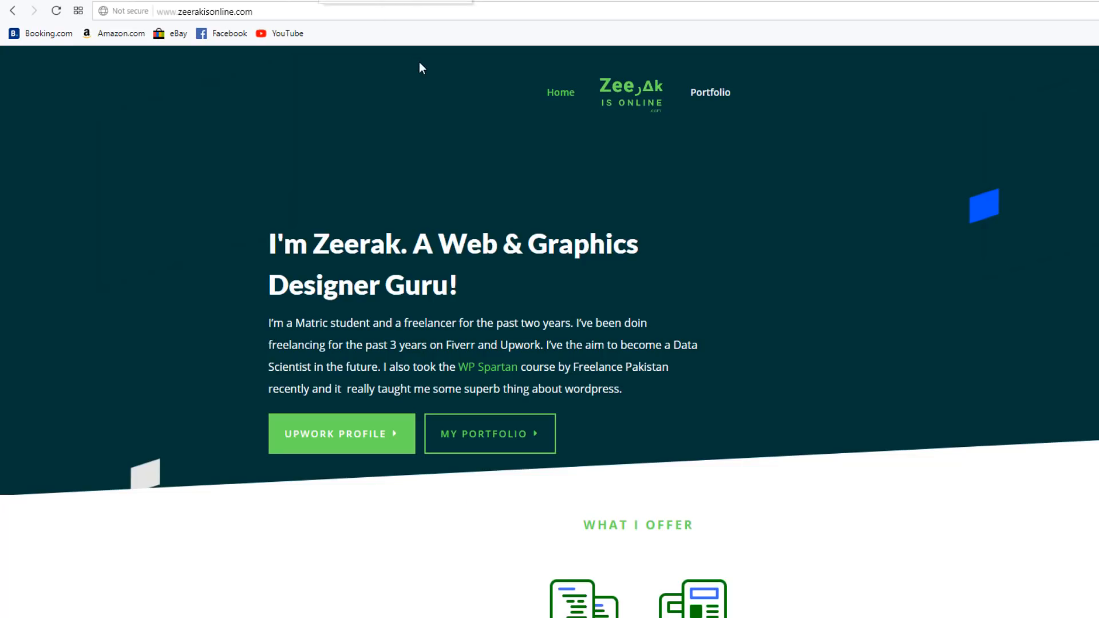
Step: Review the sample portfolio website's home page, including its header, service offers and popular work sections
{"action": "scroll", "coordinate": [450, 153], "scroll_direction": "down", "scroll_amount": 6}
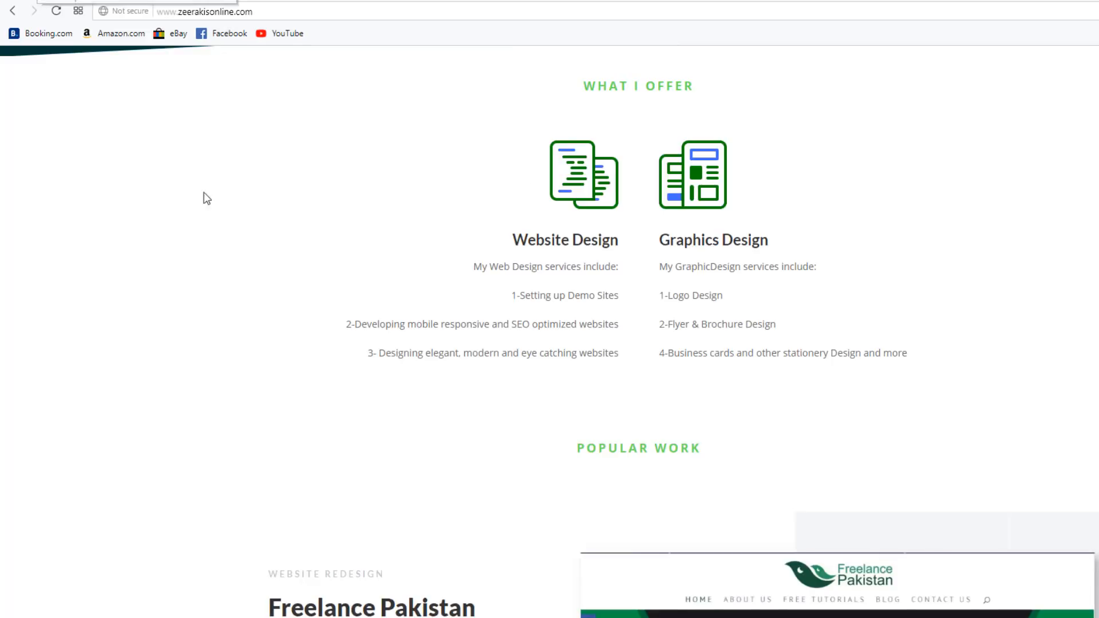
{"action": "scroll", "coordinate": [228, 211], "scroll_direction": "up", "scroll_amount": 8}
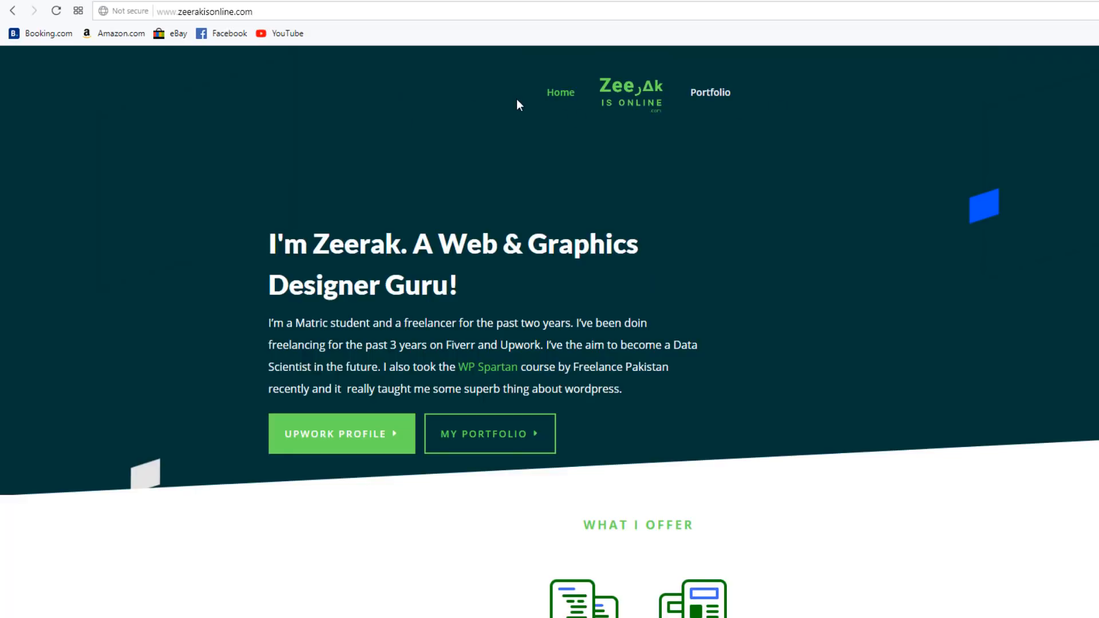
{"action": "scroll", "coordinate": [518, 115], "scroll_direction": "down", "scroll_amount": 5}
{"action": "scroll", "coordinate": [519, 137], "scroll_direction": "down", "scroll_amount": 5}
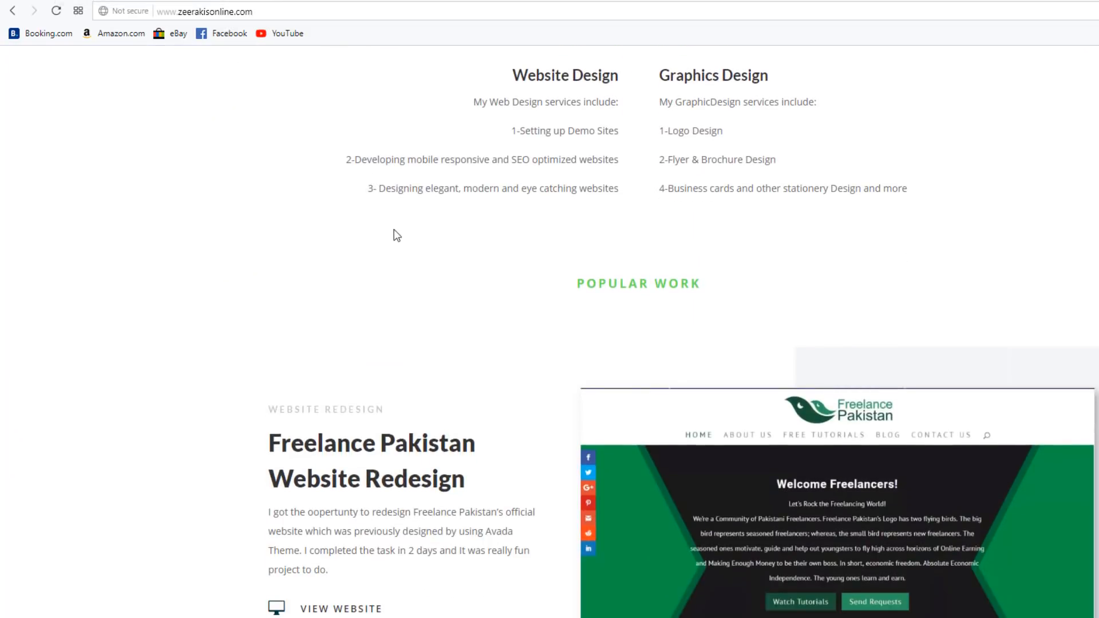
{"action": "scroll", "coordinate": [394, 231], "scroll_direction": "up", "scroll_amount": 10}
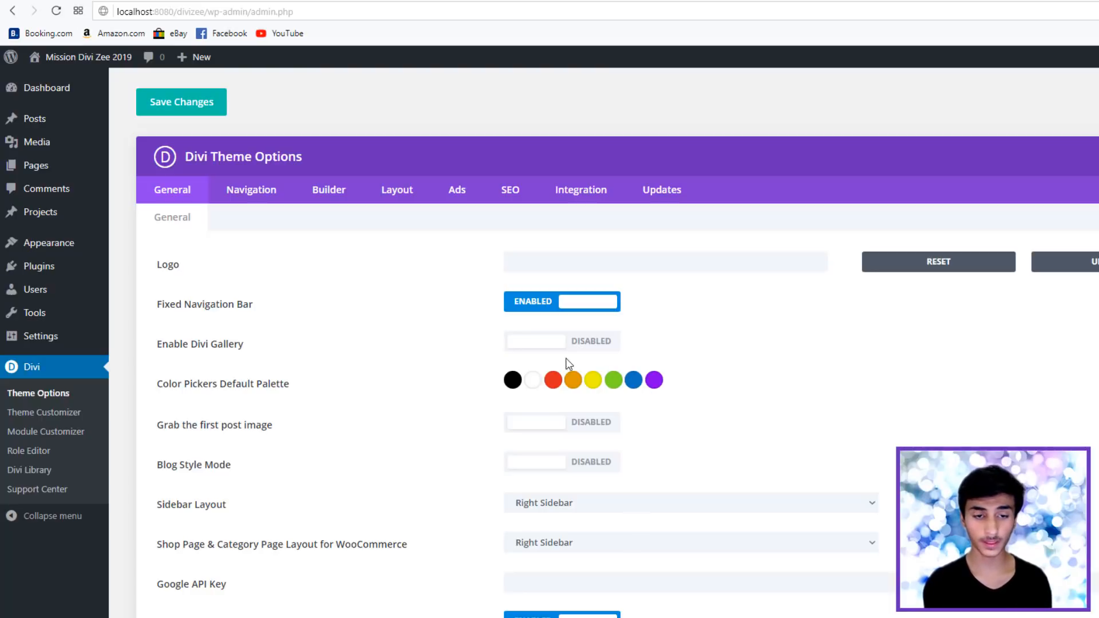
Step: Examine the black, orange and purple swatches of the Color Pickers Default Palette
{"action": "left_click", "coordinate": [509, 383]}
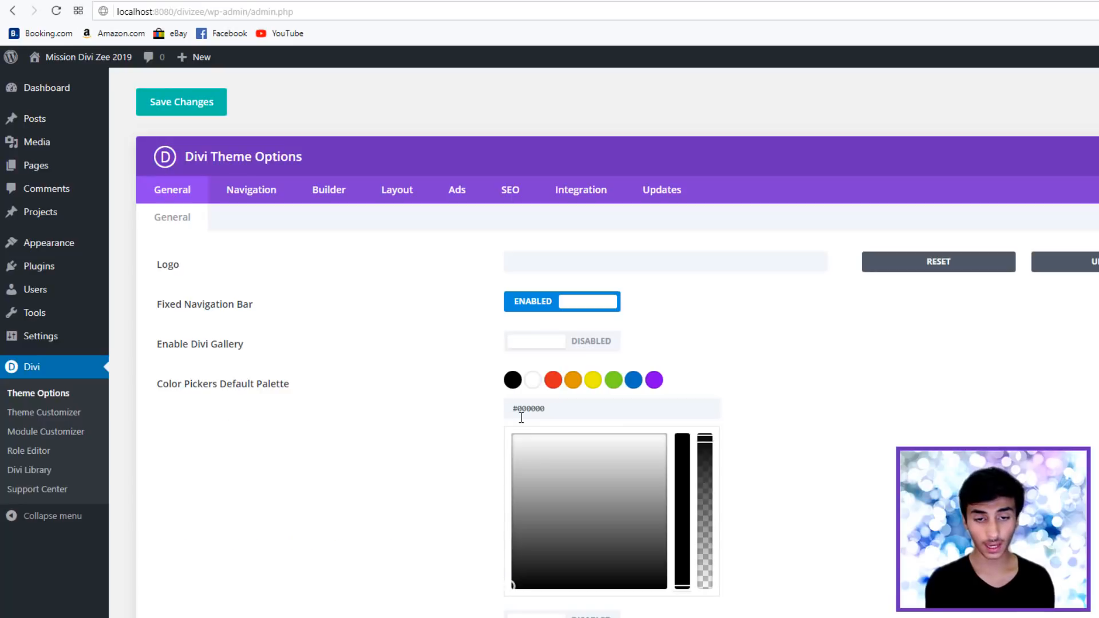
{"action": "left_click", "coordinate": [573, 380]}
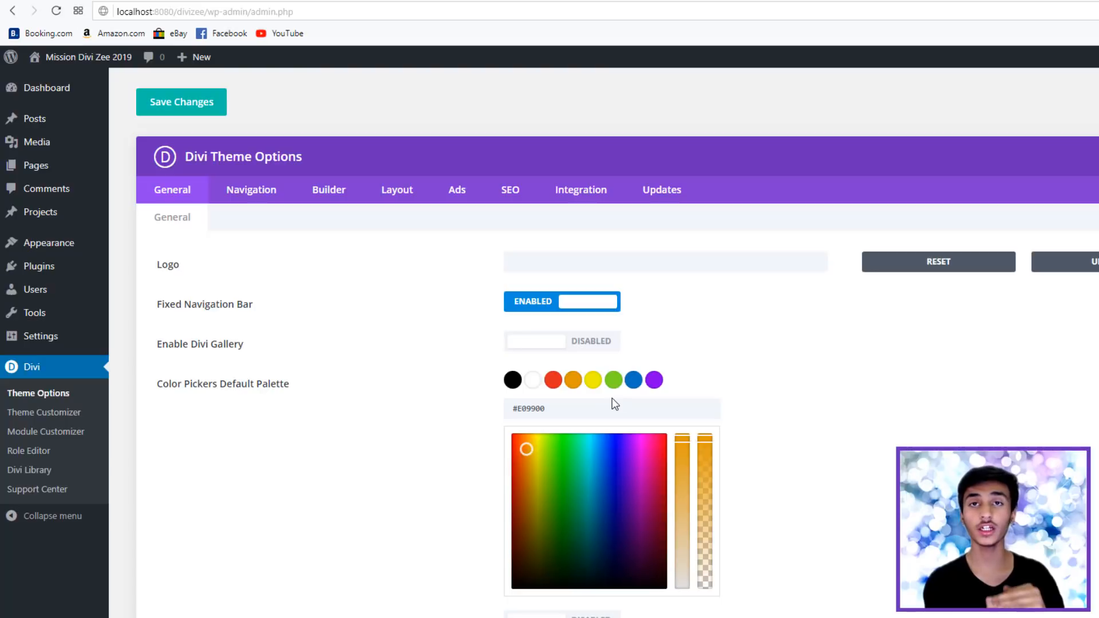
{"action": "scroll", "coordinate": [612, 397], "scroll_direction": "down", "scroll_amount": 1}
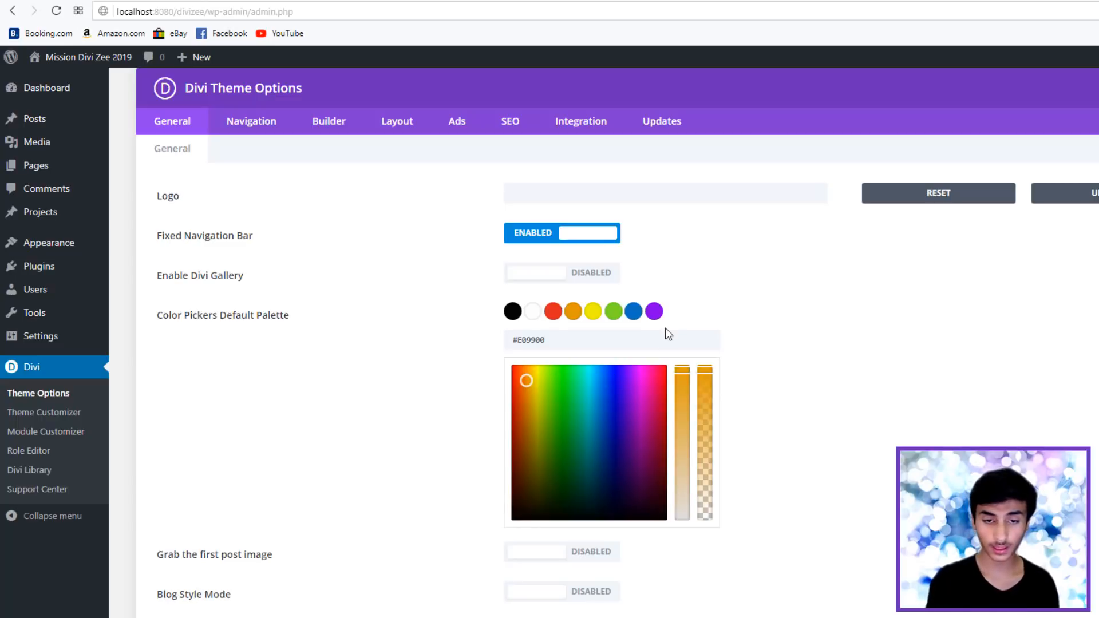
{"action": "left_click", "coordinate": [653, 311]}
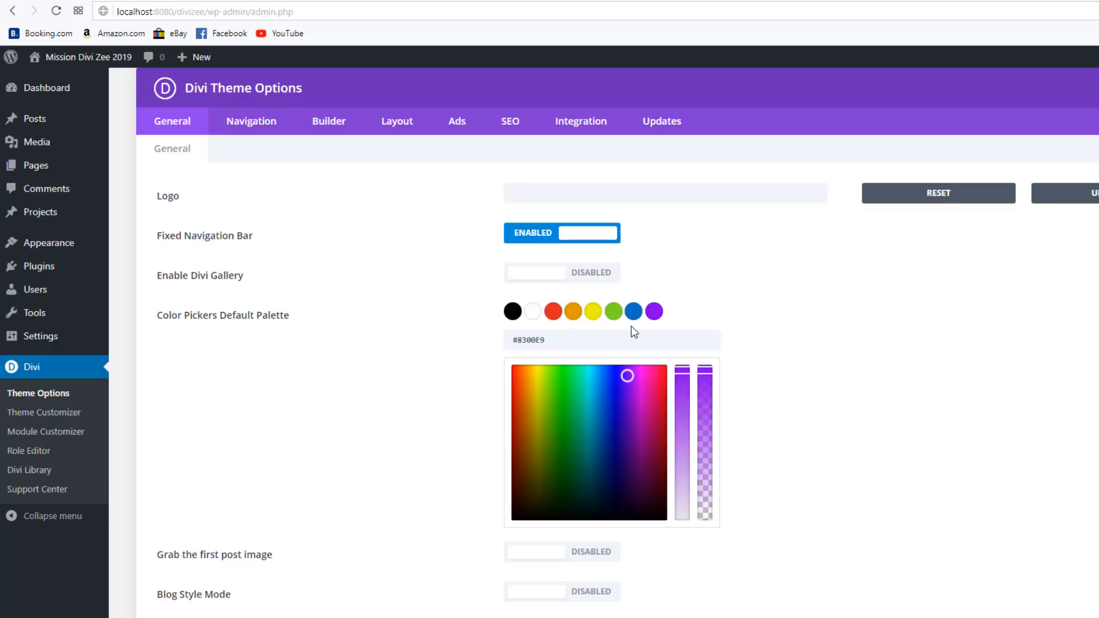
Step: Enable Blog Style Mode and set the Sidebar Layout to Left Sidebar
{"action": "scroll", "coordinate": [601, 327], "scroll_direction": "down", "scroll_amount": 3}
{"action": "scroll", "coordinate": [572, 338], "scroll_direction": "down", "scroll_amount": 1}
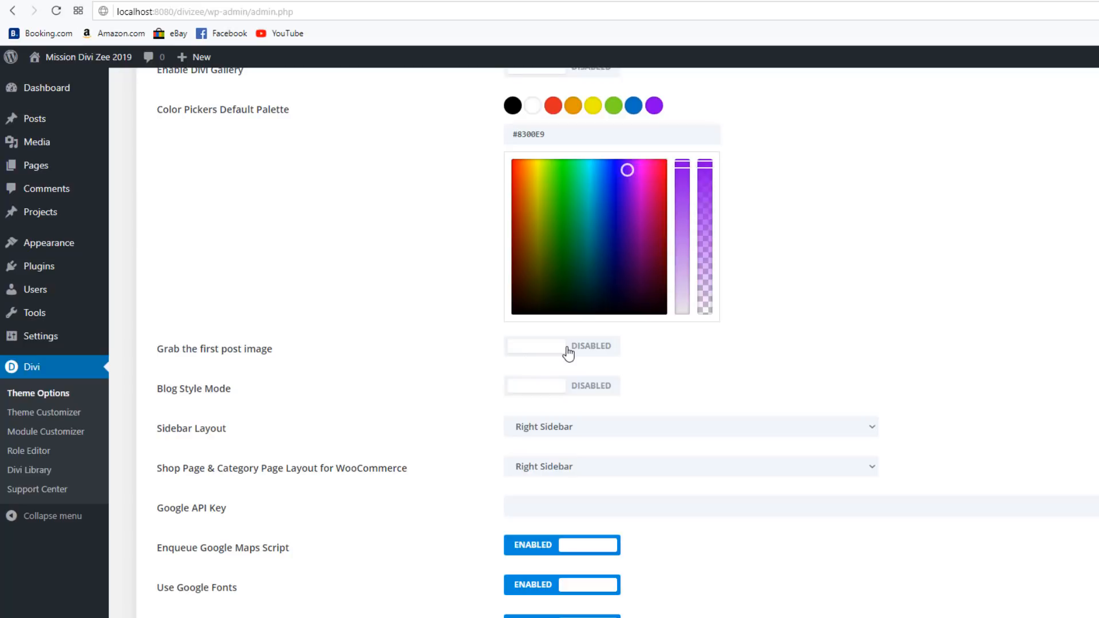
{"action": "scroll", "coordinate": [846, 319], "scroll_direction": "up", "scroll_amount": 3}
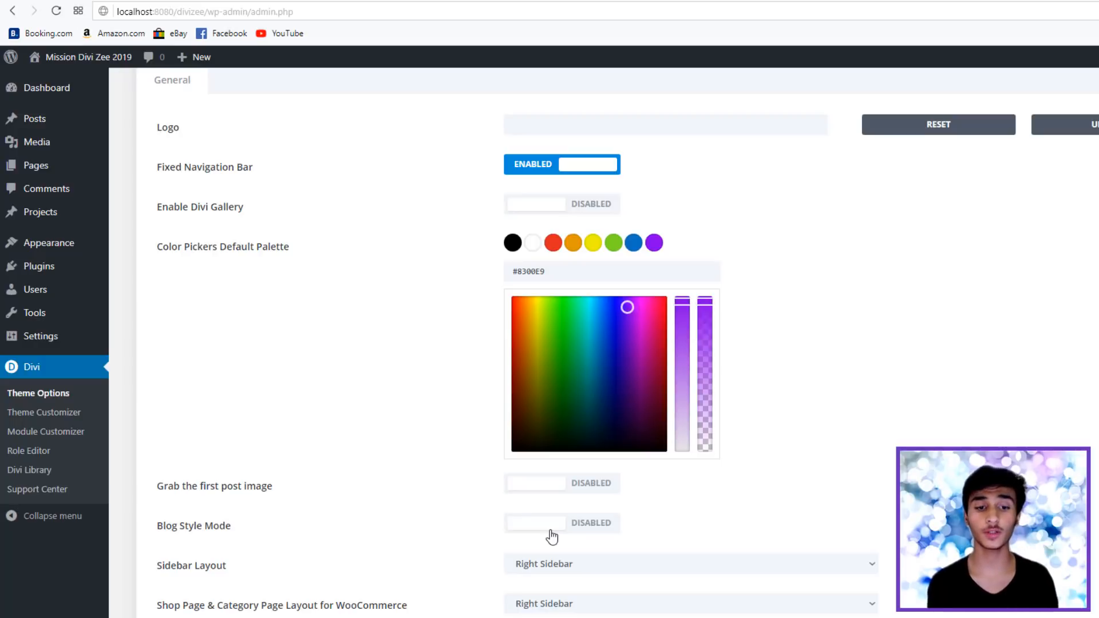
{"action": "left_click", "coordinate": [551, 536]}
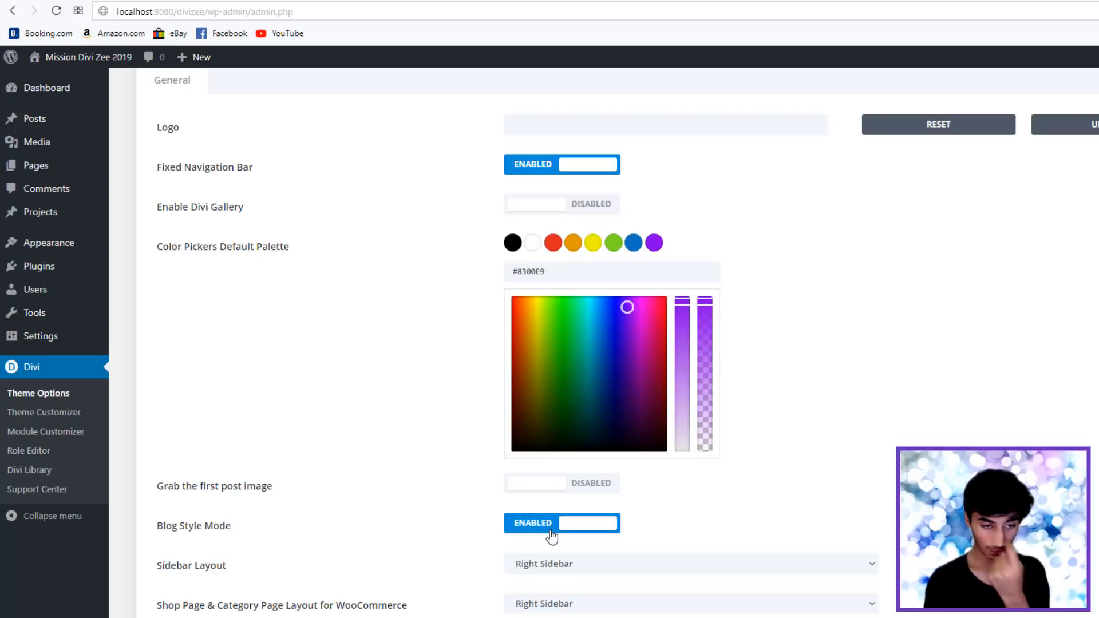
{"action": "scroll", "coordinate": [607, 369], "scroll_direction": "down", "scroll_amount": 2}
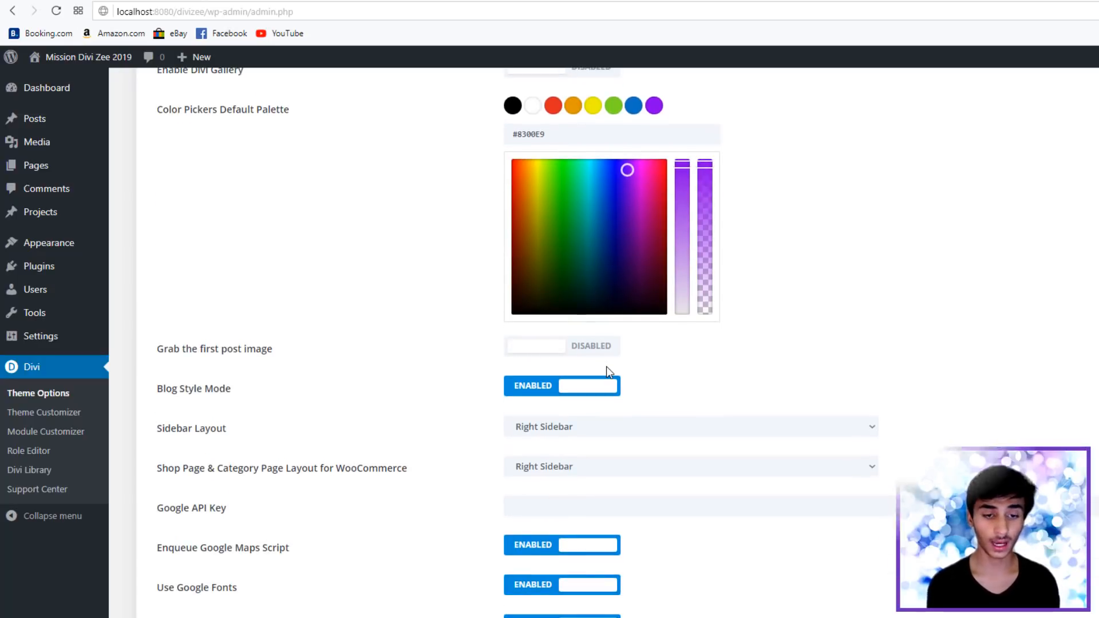
{"action": "left_click", "coordinate": [588, 424]}
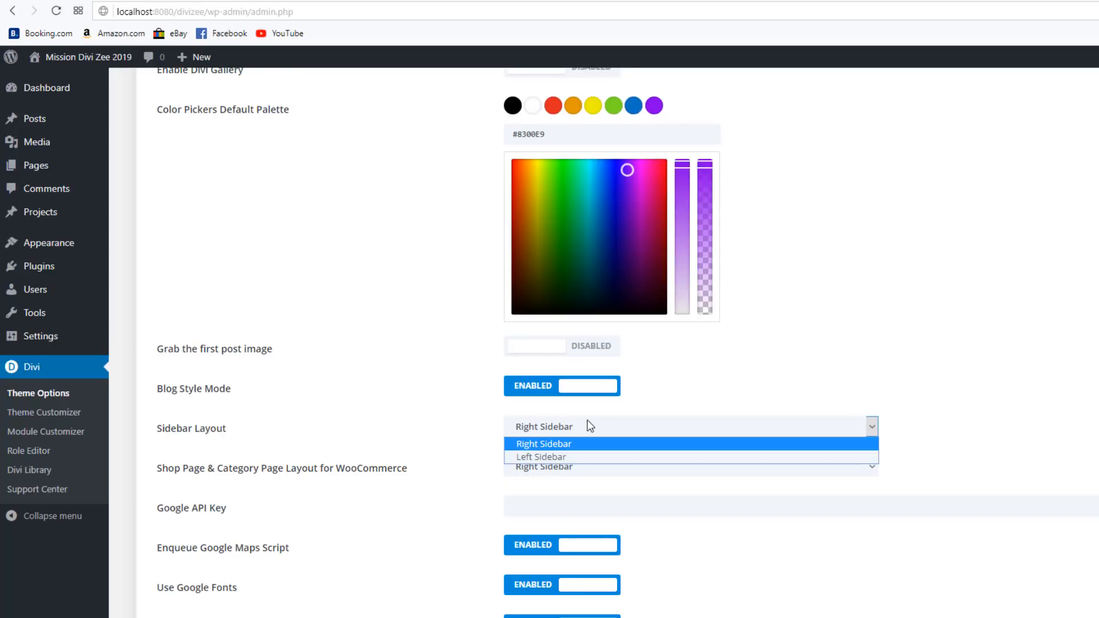
{"action": "left_click", "coordinate": [555, 458]}
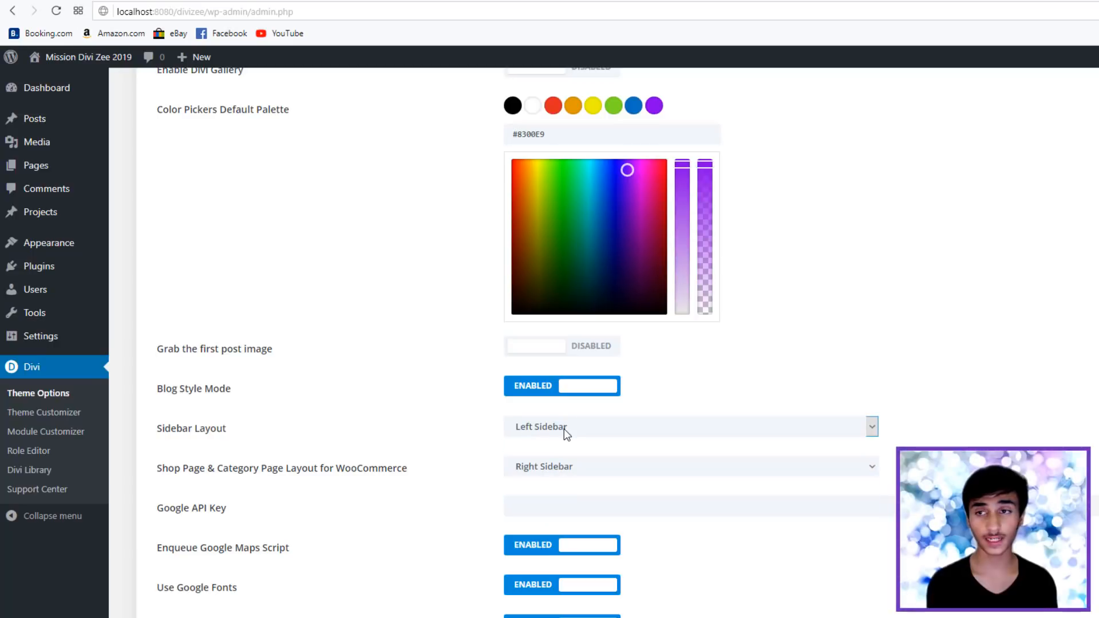
Step: Switch to the second Mission Divi Zee 2019 browser tab and reload its page
{"action": "scroll", "coordinate": [564, 428], "scroll_direction": "up", "scroll_amount": 5}
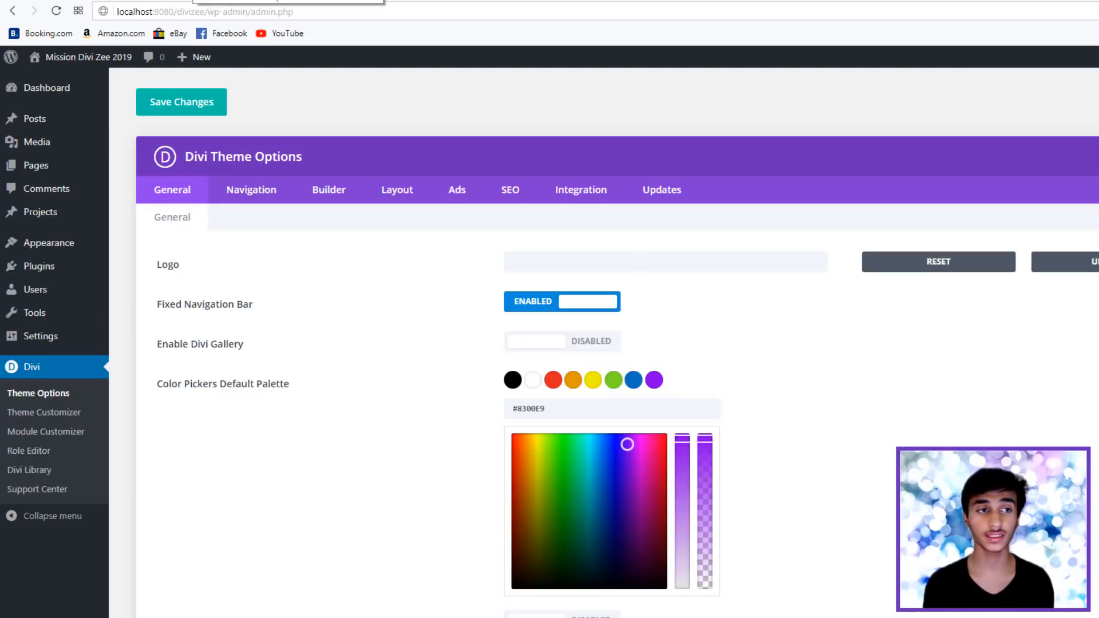
{"action": "left_click", "coordinate": [180, 1]}
{"action": "left_click", "coordinate": [56, 11]}
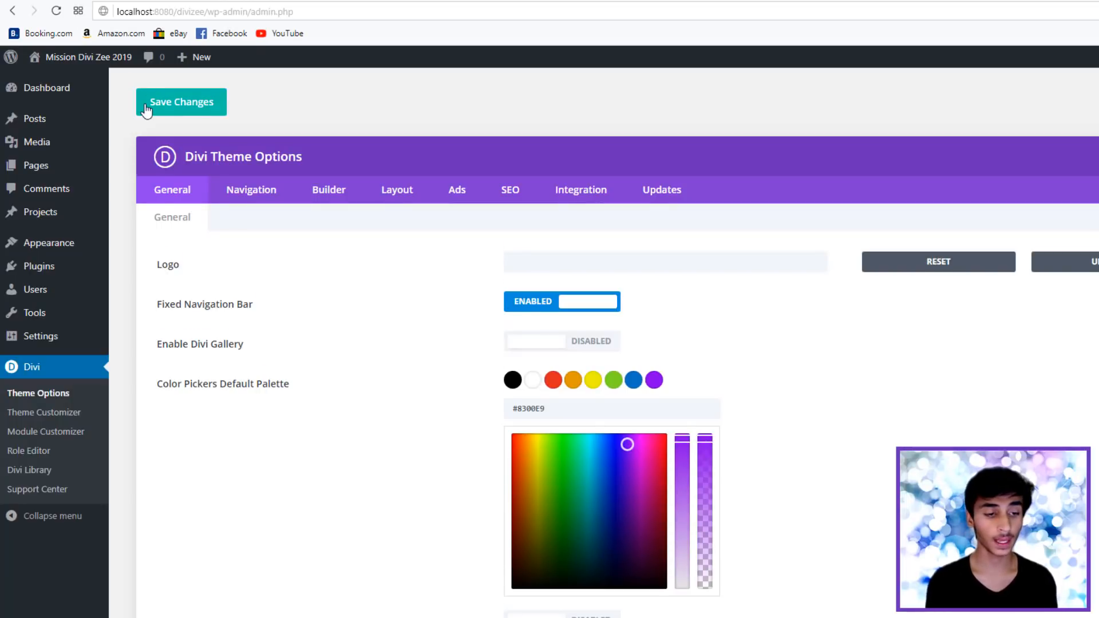
Step: Examine the General options from Blog Style Mode through the WooCommerce page layout, Google API Key and Enqueue Google Maps Script settings
{"action": "scroll", "coordinate": [146, 110], "scroll_direction": "down", "scroll_amount": 5}
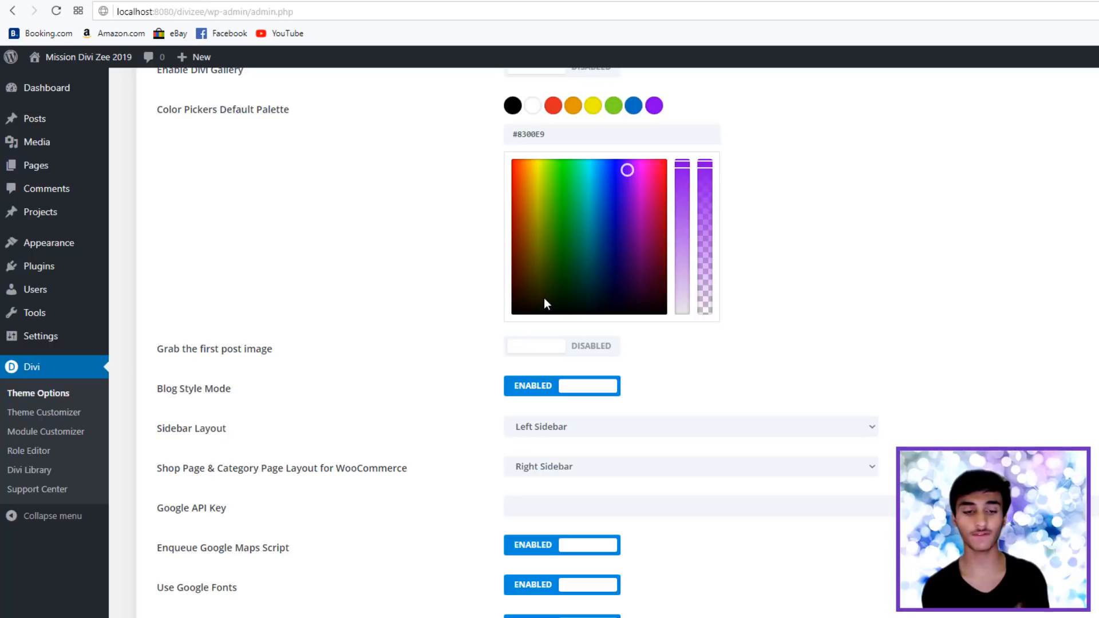
{"action": "scroll", "coordinate": [599, 297], "scroll_direction": "down", "scroll_amount": 2}
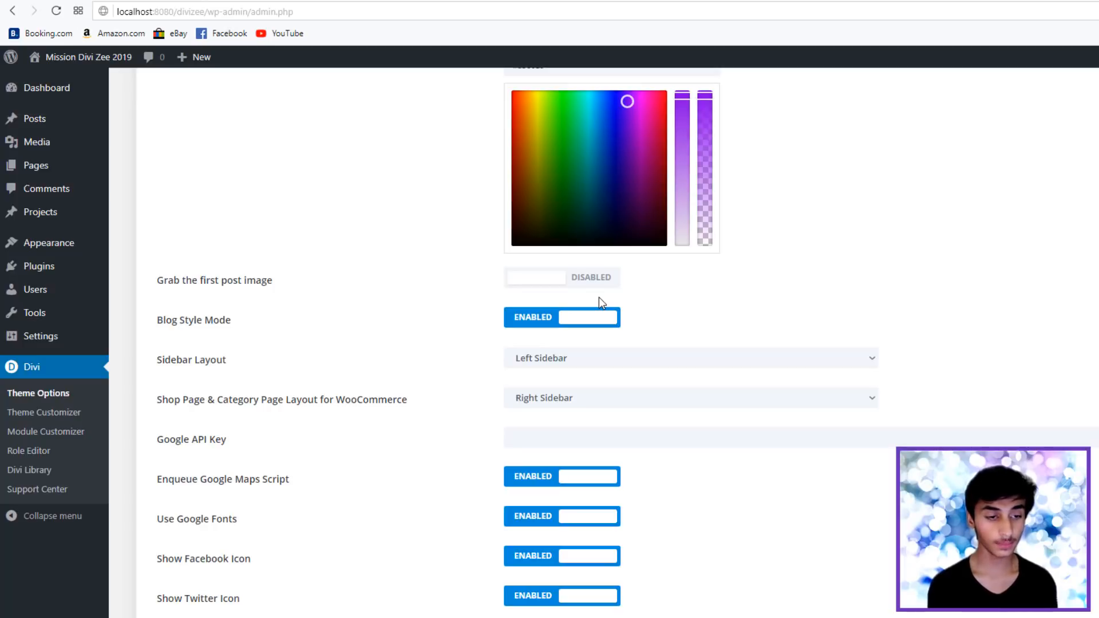
{"action": "scroll", "coordinate": [456, 393], "scroll_direction": "down", "scroll_amount": 2}
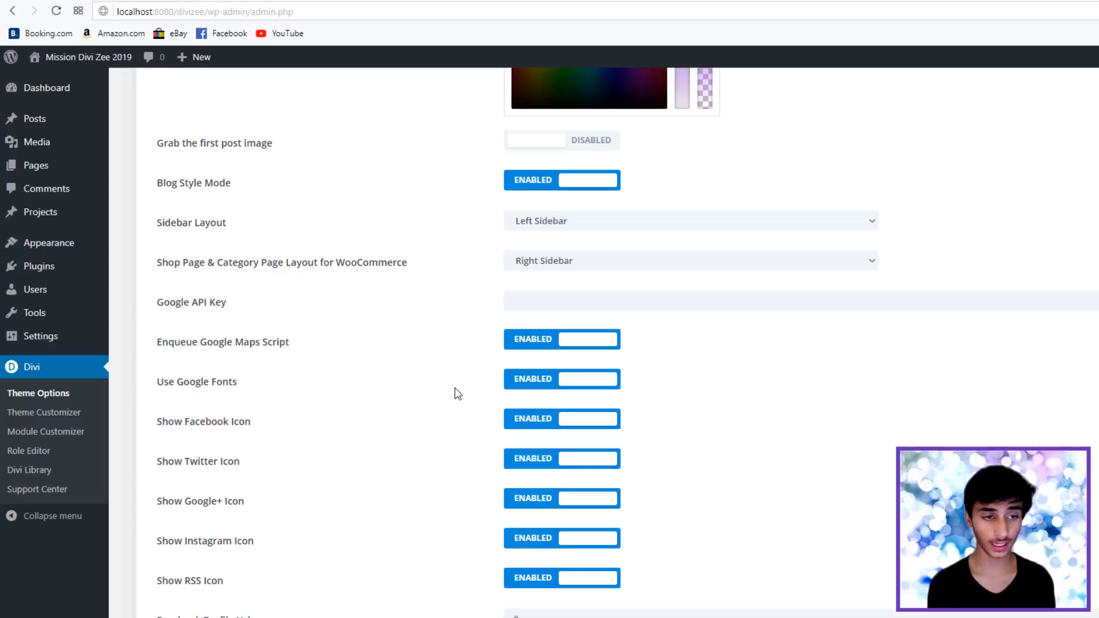
{"action": "left_click", "coordinate": [557, 293]}
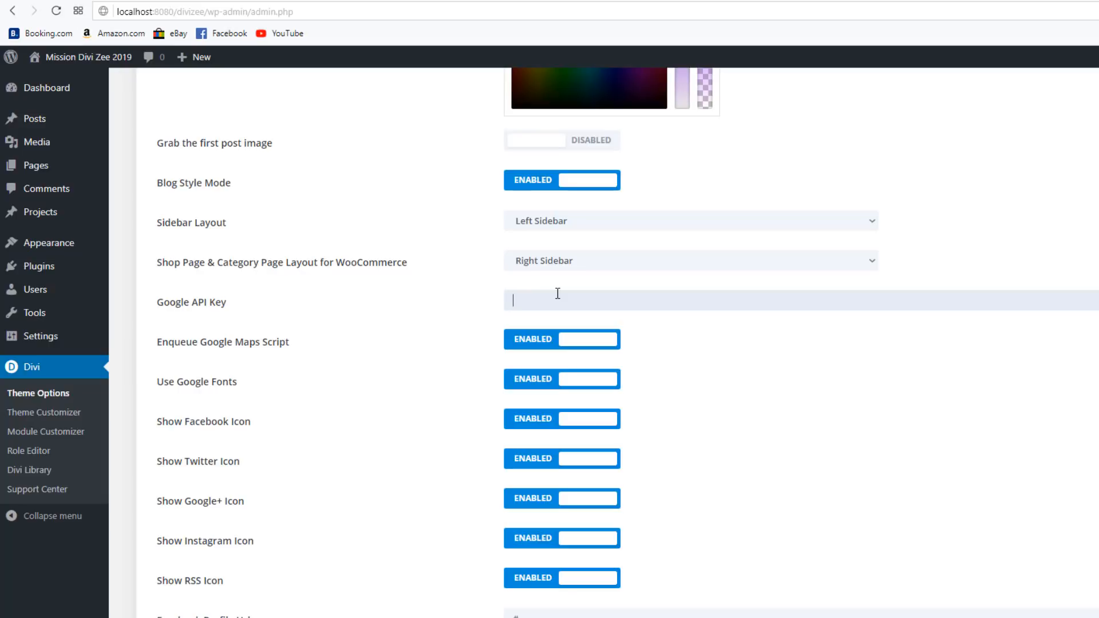
{"action": "left_click", "coordinate": [559, 320]}
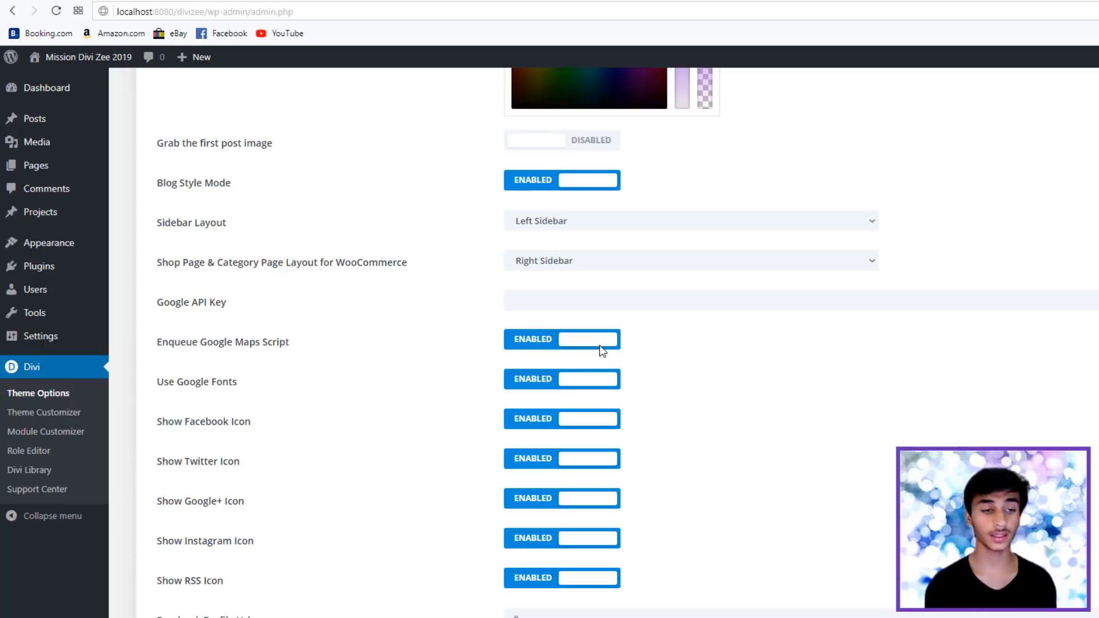
Step: Review the social icon toggles and the Facebook, Twitter, Google+ and Instagram profile URL fields
{"action": "scroll", "coordinate": [561, 358], "scroll_direction": "down", "scroll_amount": 2}
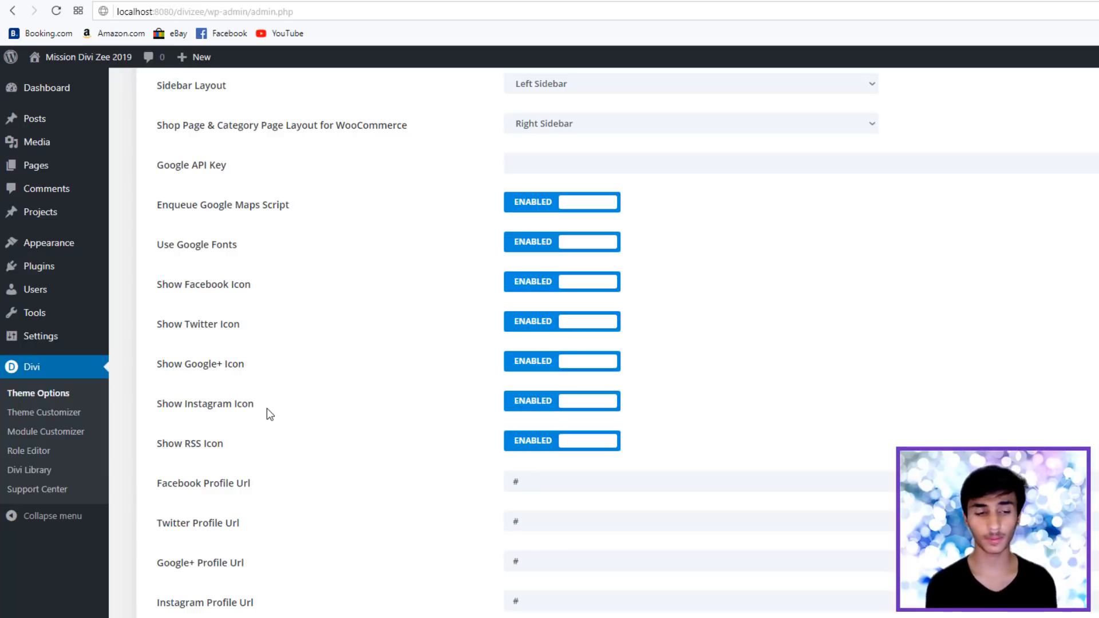
{"action": "scroll", "coordinate": [269, 413], "scroll_direction": "down", "scroll_amount": 2}
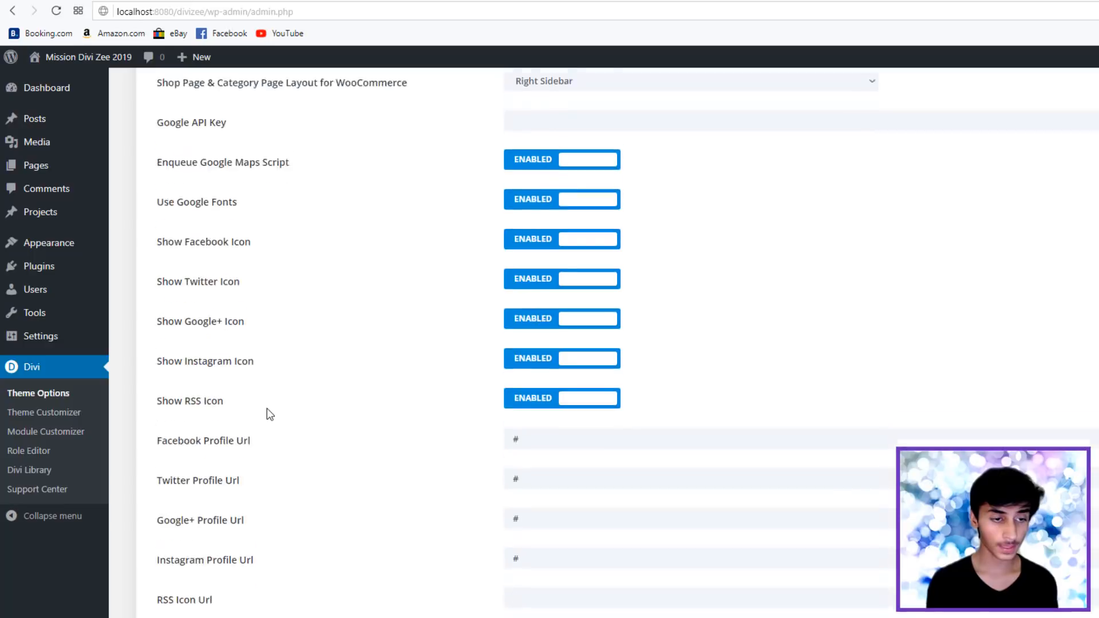
{"action": "scroll", "coordinate": [400, 286], "scroll_direction": "up", "scroll_amount": 2}
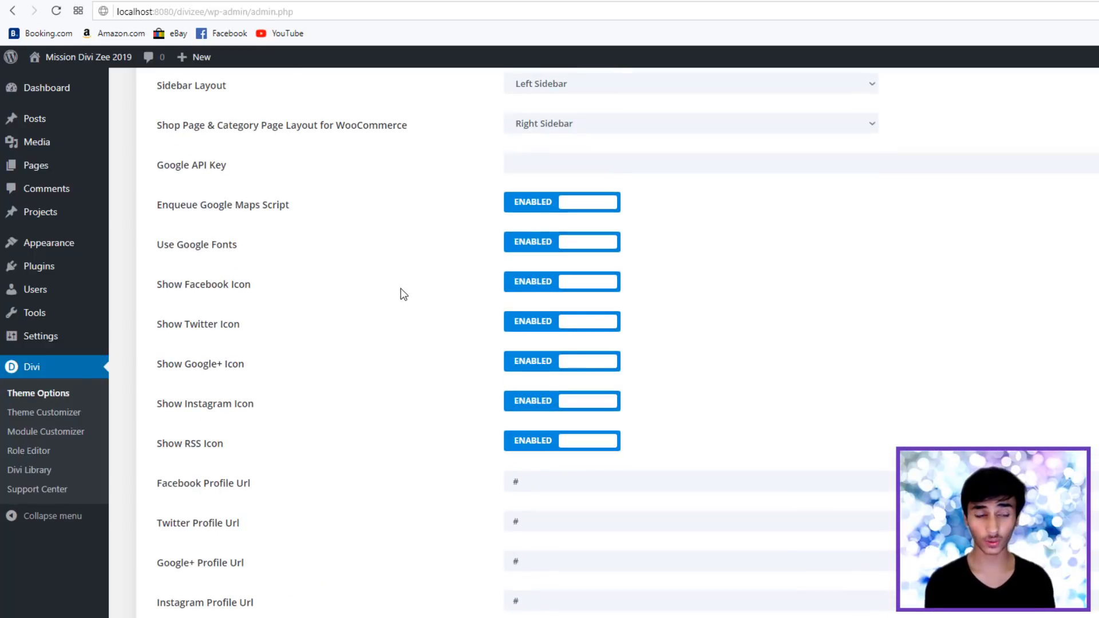
{"action": "scroll", "coordinate": [358, 323], "scroll_direction": "down", "scroll_amount": 2}
{"action": "left_click", "coordinate": [627, 345]}
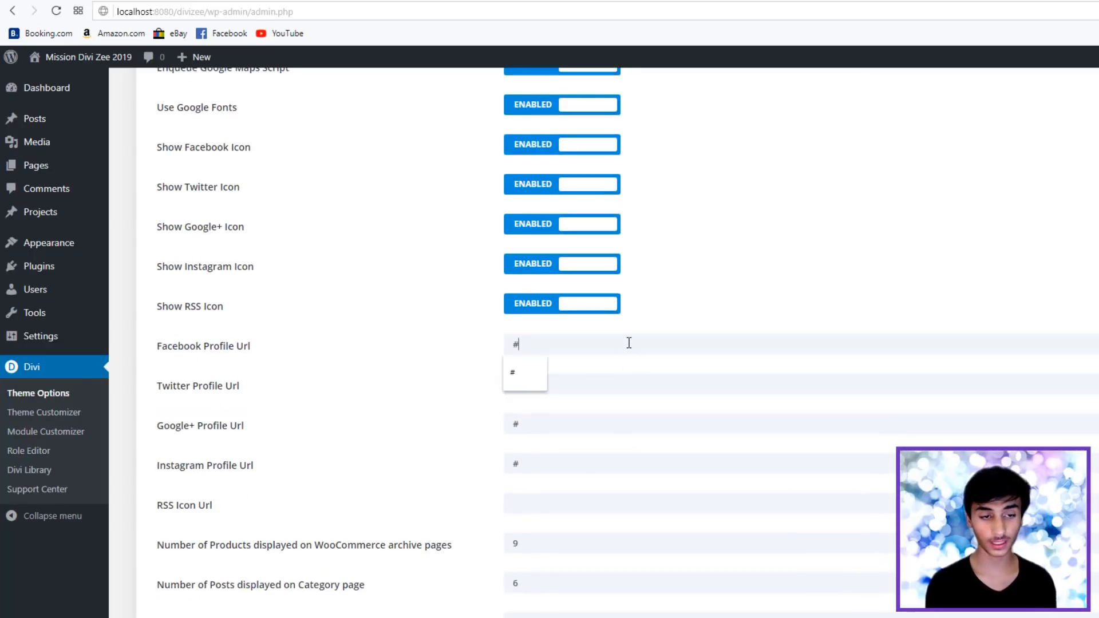
{"action": "left_click", "coordinate": [585, 383]}
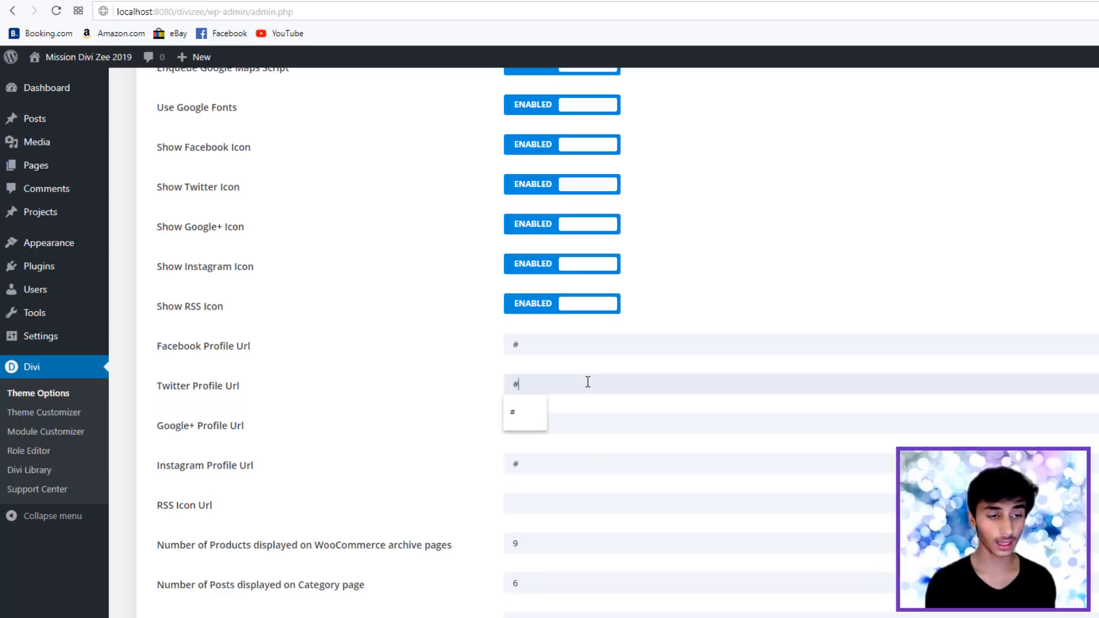
{"action": "scroll", "coordinate": [587, 383], "scroll_direction": "down", "scroll_amount": 2}
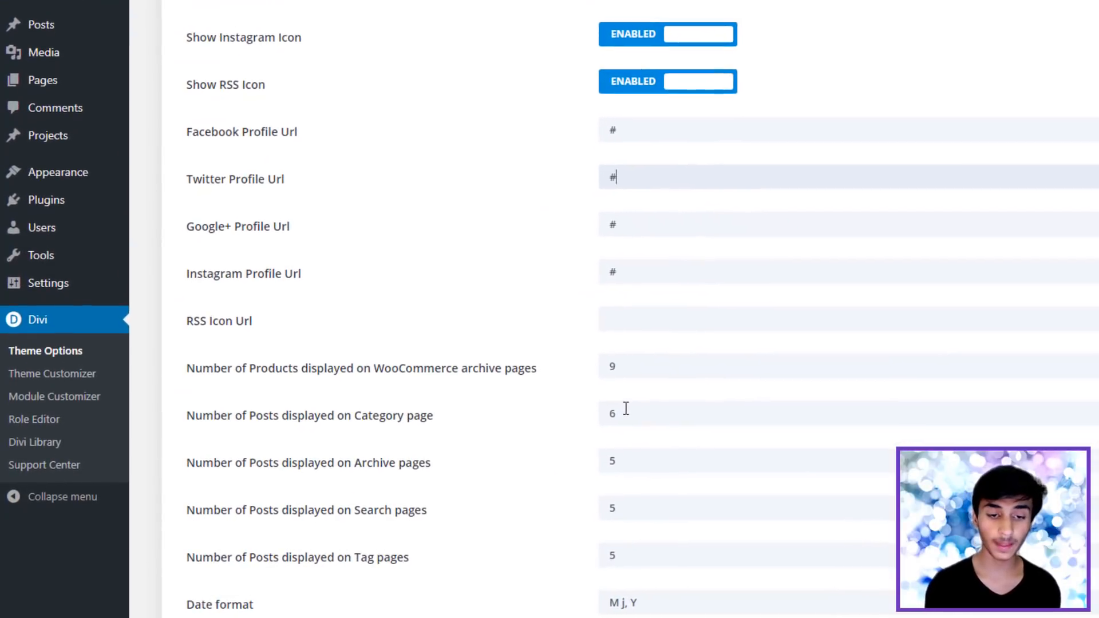
Step: Inspect the Number of Products displayed on WooCommerce archive pages field and the post count settings below it
{"action": "double_click", "coordinate": [740, 358]}
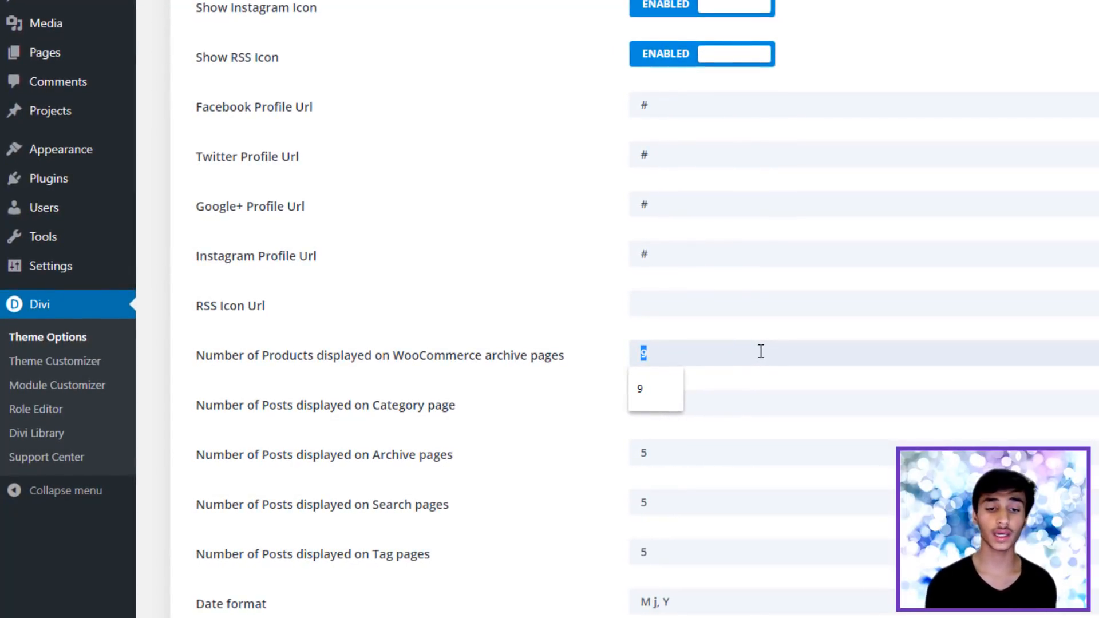
{"action": "left_click", "coordinate": [761, 352]}
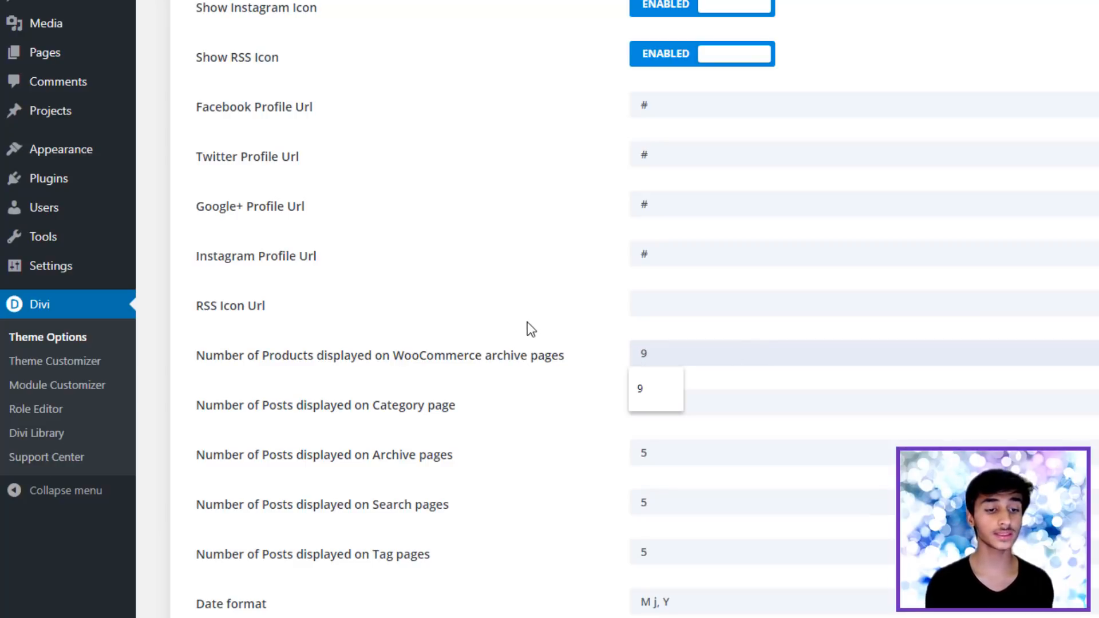
{"action": "scroll", "coordinate": [526, 322], "scroll_direction": "down", "scroll_amount": 2}
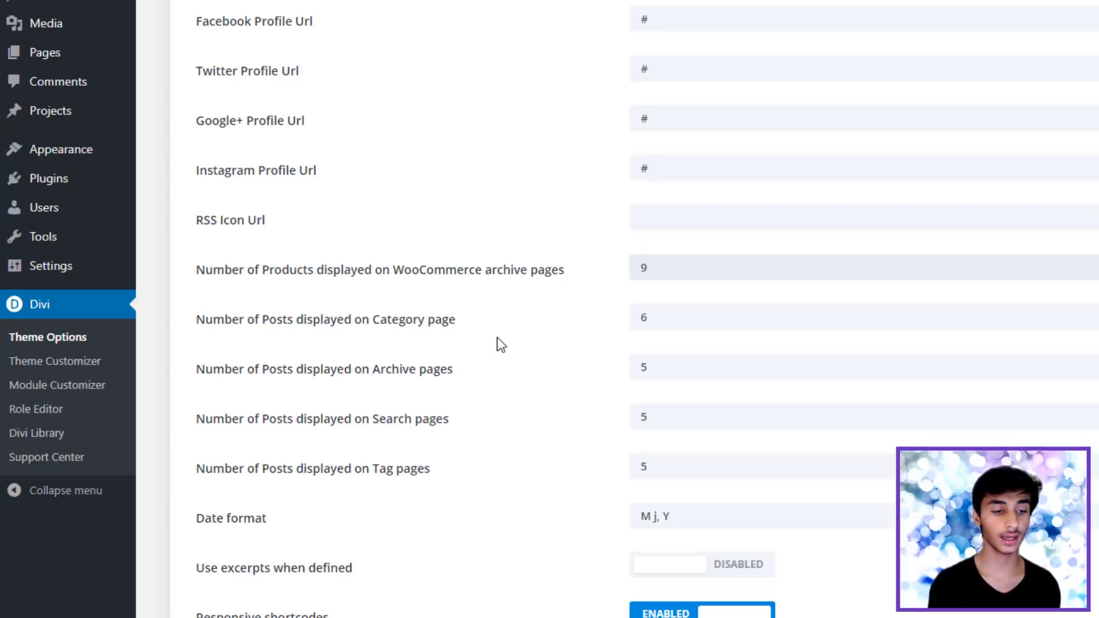
{"action": "scroll", "coordinate": [496, 337], "scroll_direction": "down", "scroll_amount": 1}
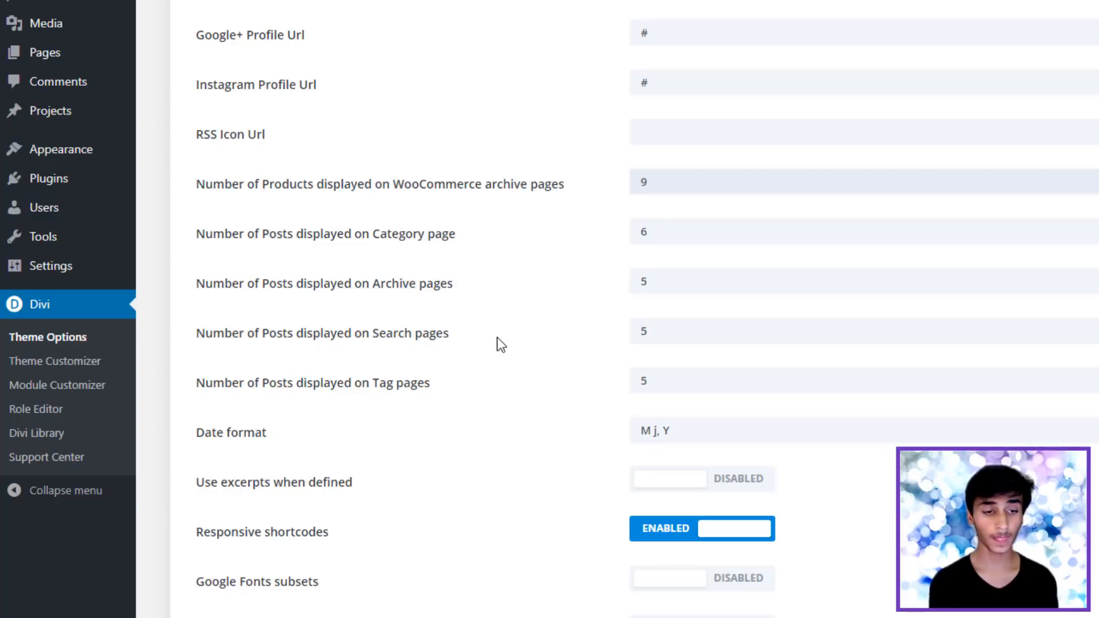
Step: Set the Number of Posts displayed on Search pages to 5
{"action": "double_click", "coordinate": [640, 338]}
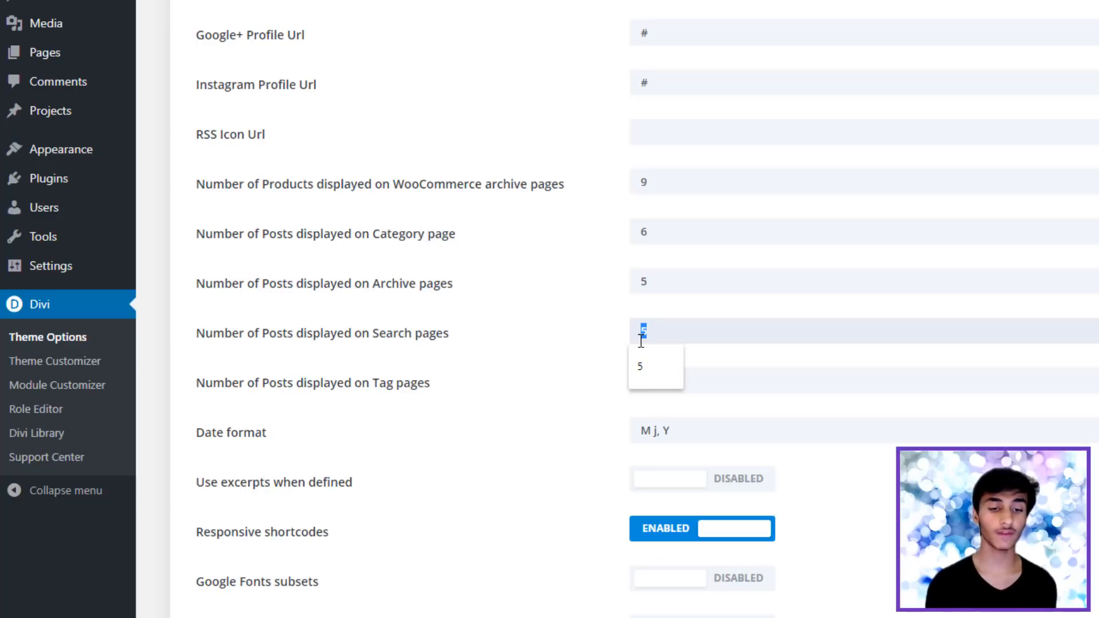
{"action": "type", "text": "5"}
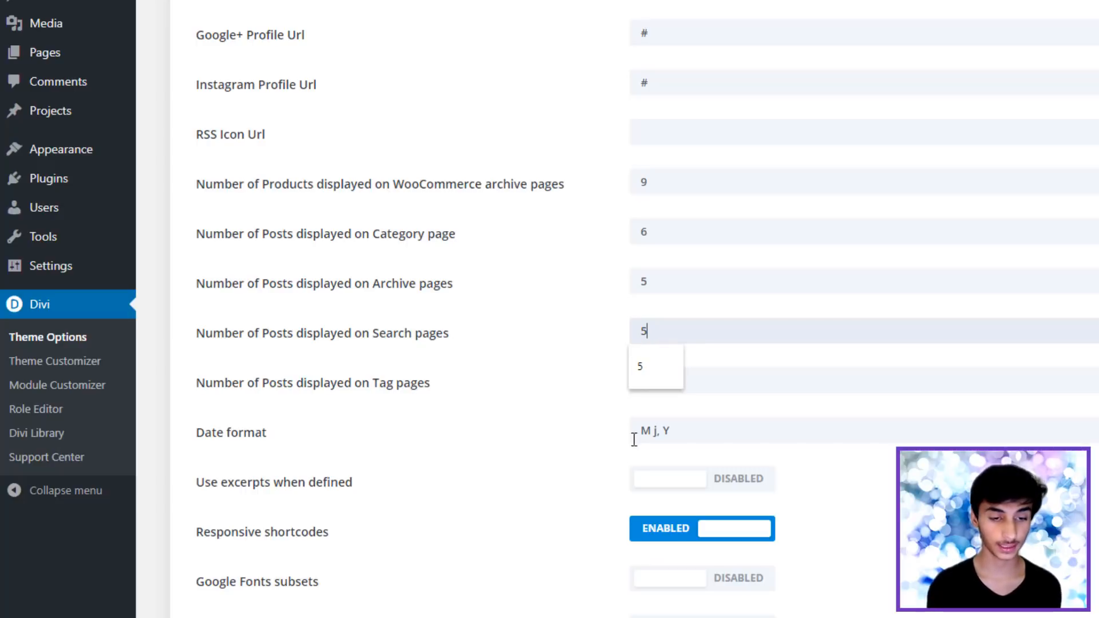
{"action": "left_click", "coordinate": [506, 355]}
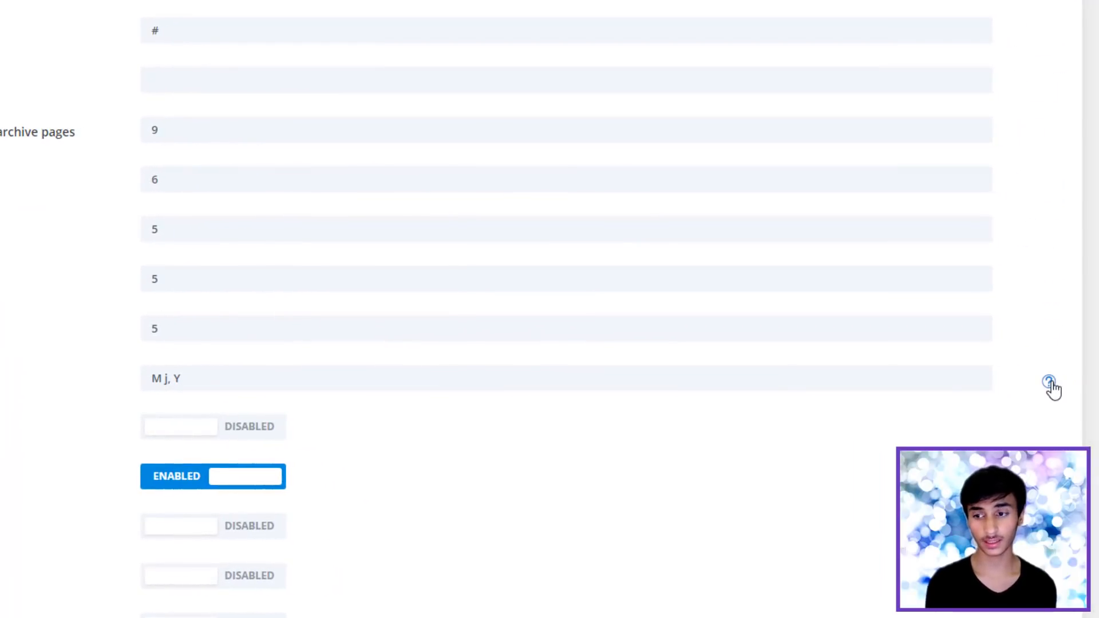
Step: Read the help notes for Date format and Number of Posts displayed on Category page, and close them
{"action": "left_click", "coordinate": [1050, 383]}
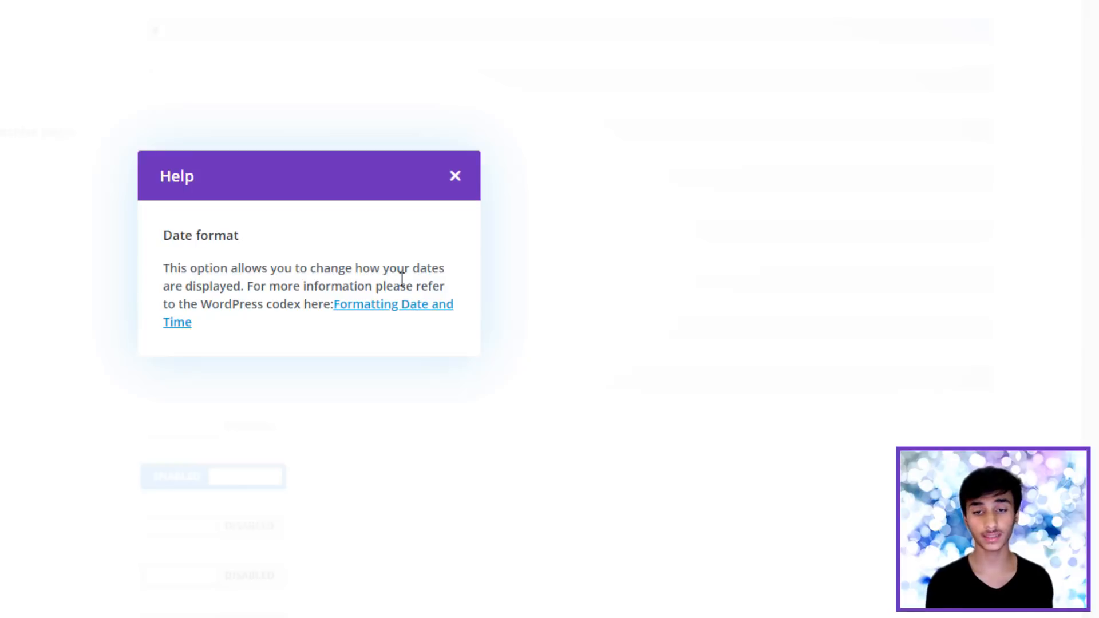
{"action": "left_click", "coordinate": [463, 181]}
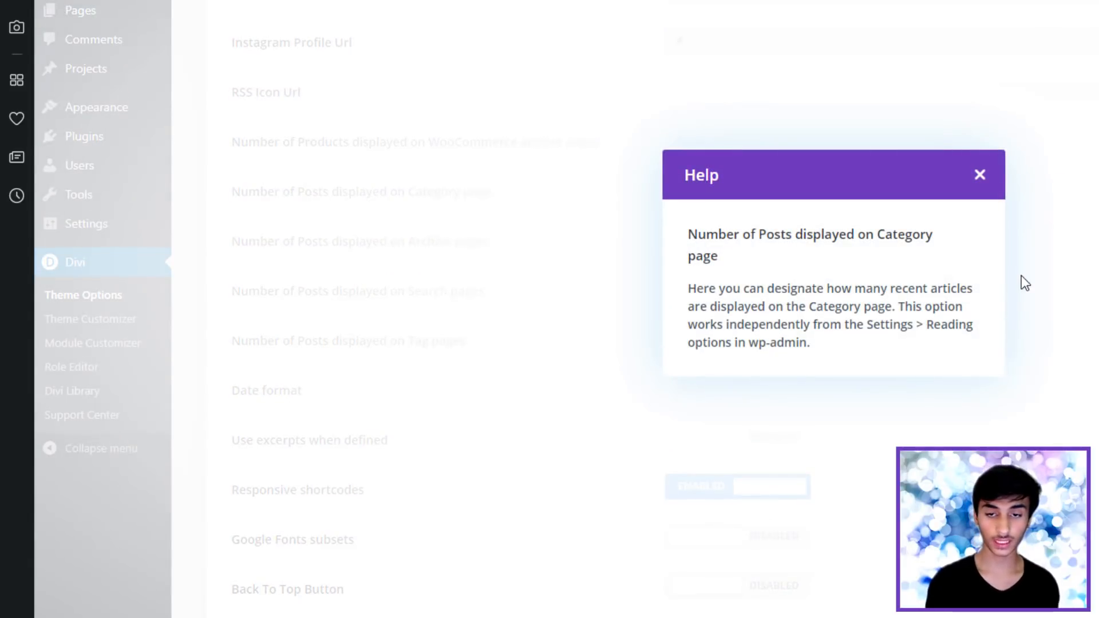
{"action": "left_click", "coordinate": [979, 175]}
{"action": "scroll", "coordinate": [982, 184], "scroll_direction": "down", "scroll_amount": 2}
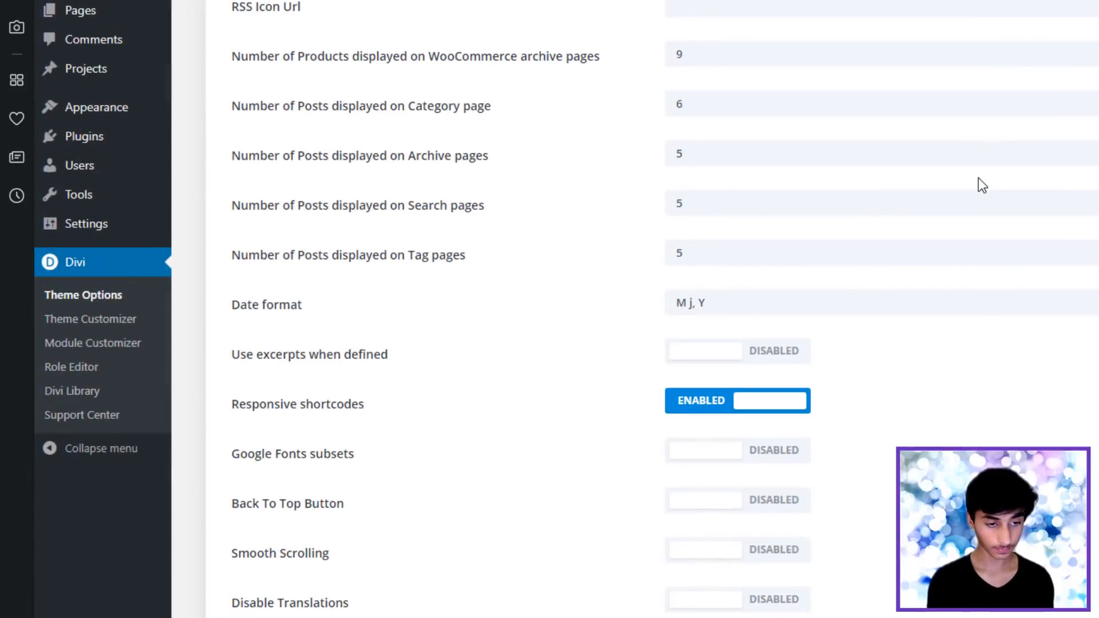
Step: Switch the Use excerpts when defined option on and back off
{"action": "scroll", "coordinate": [982, 184], "scroll_direction": "down", "scroll_amount": 4}
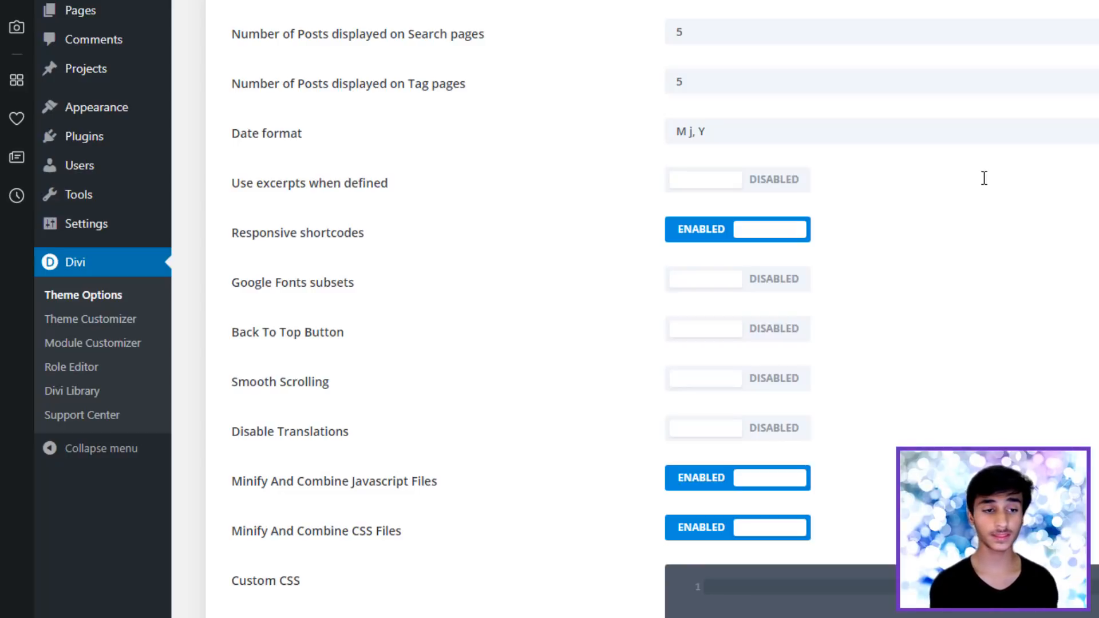
{"action": "left_click", "coordinate": [744, 181]}
{"action": "left_click", "coordinate": [746, 181]}
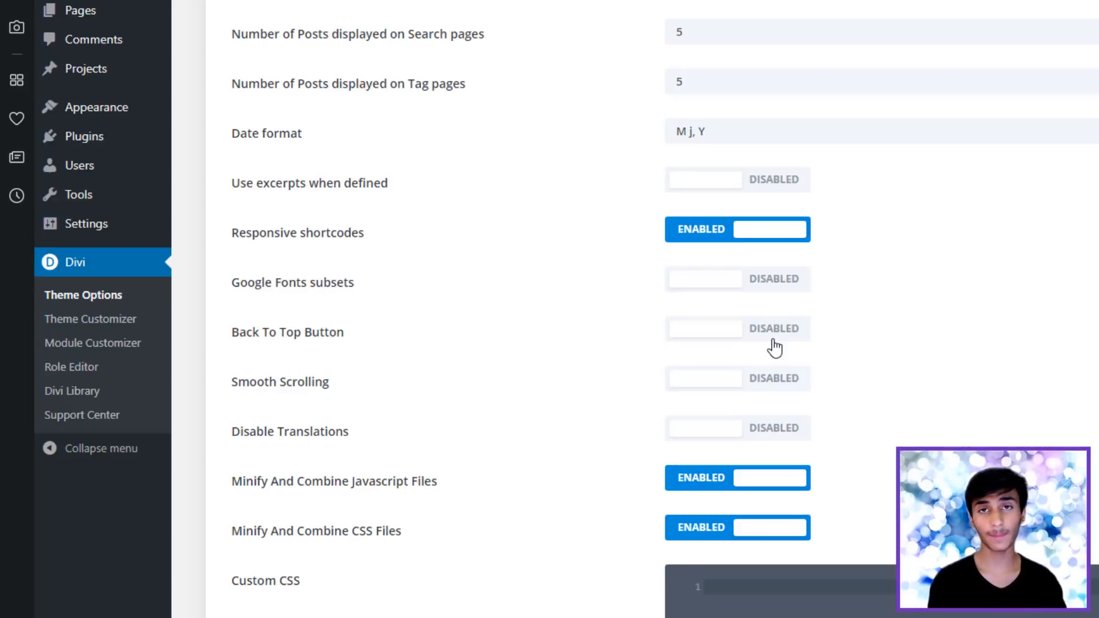
Step: Enable the Back To Top Button option in the General theme options
{"action": "scroll", "coordinate": [1061, 218], "scroll_direction": "down", "scroll_amount": 2}
{"action": "scroll", "coordinate": [1062, 218], "scroll_direction": "up", "scroll_amount": 4}
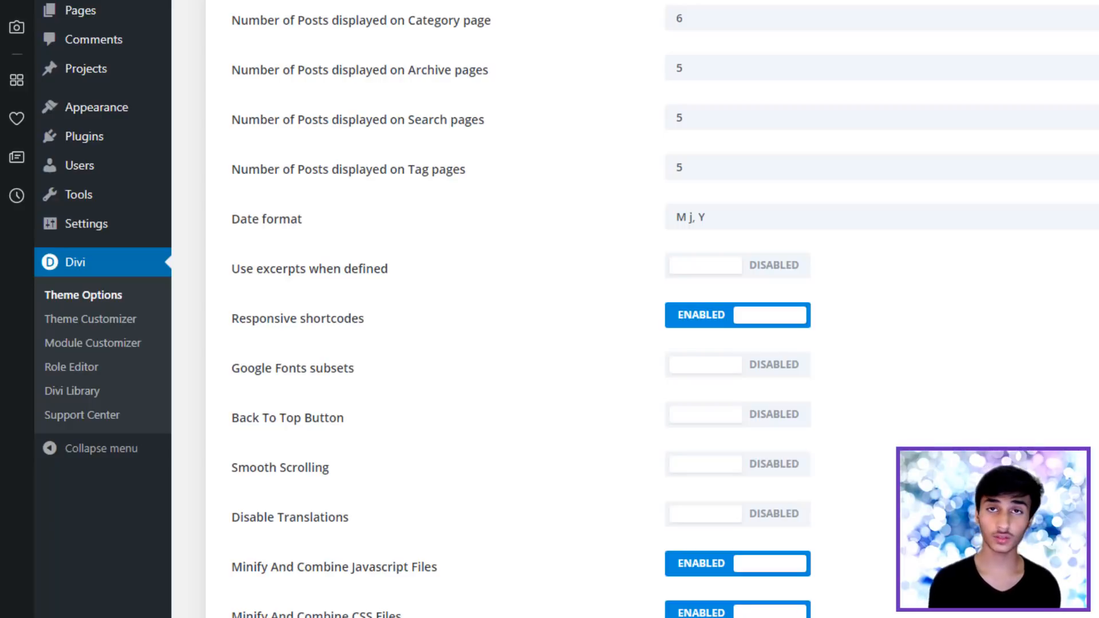
{"action": "left_click", "coordinate": [742, 416]}
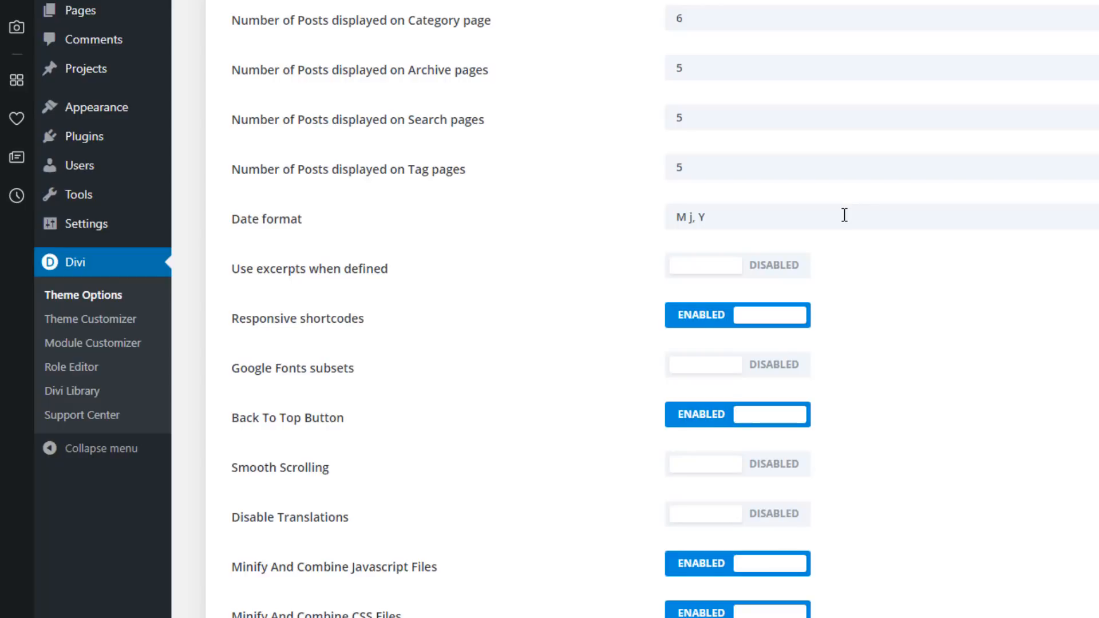
Step: Examine the sample portfolio website's home page from its introduction down through the service offers and popular work sections
{"action": "scroll", "coordinate": [843, 214], "scroll_direction": "down", "scroll_amount": 2}
{"action": "scroll", "coordinate": [844, 221], "scroll_direction": "up", "scroll_amount": 3}
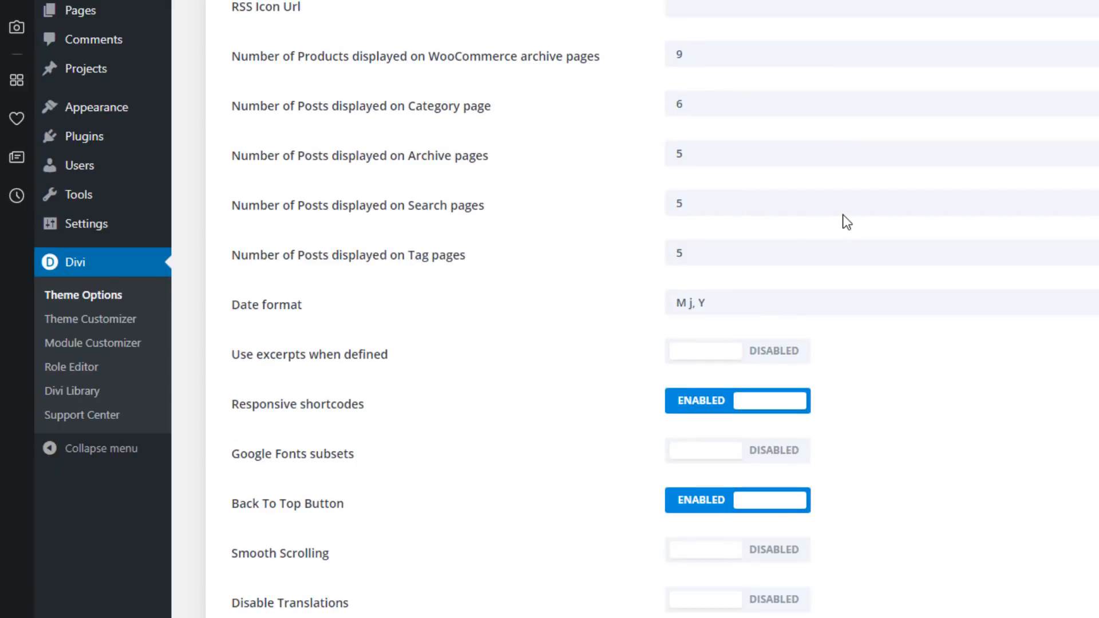
{"action": "scroll", "coordinate": [844, 221], "scroll_direction": "up", "scroll_amount": 2}
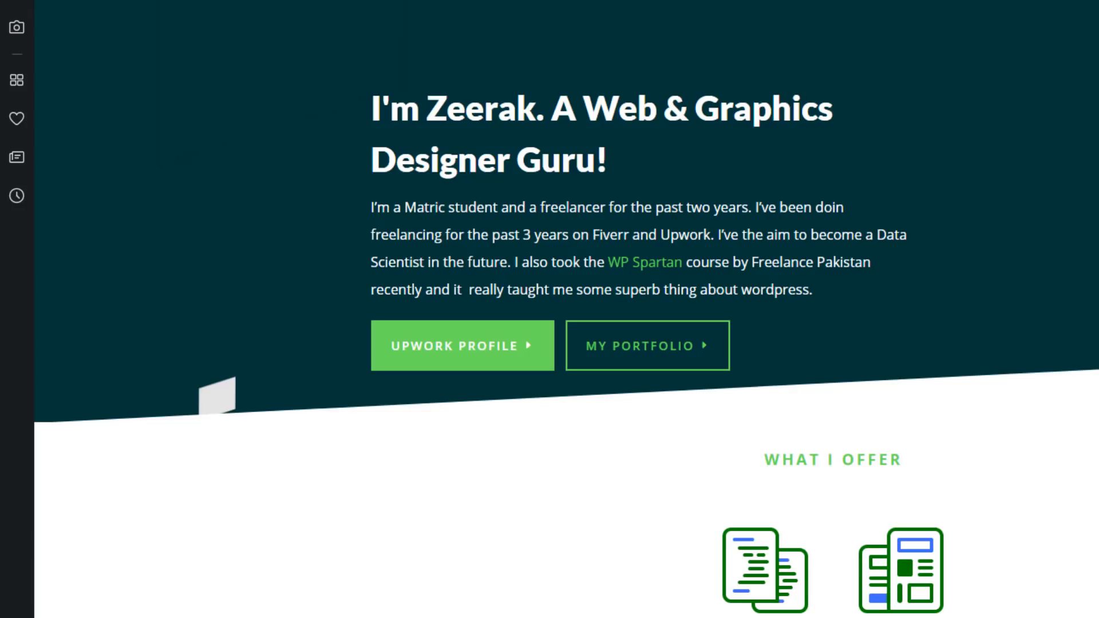
{"action": "scroll", "coordinate": [761, 179], "scroll_direction": "down", "scroll_amount": 10}
{"action": "scroll", "coordinate": [760, 178], "scroll_direction": "down", "scroll_amount": 12}
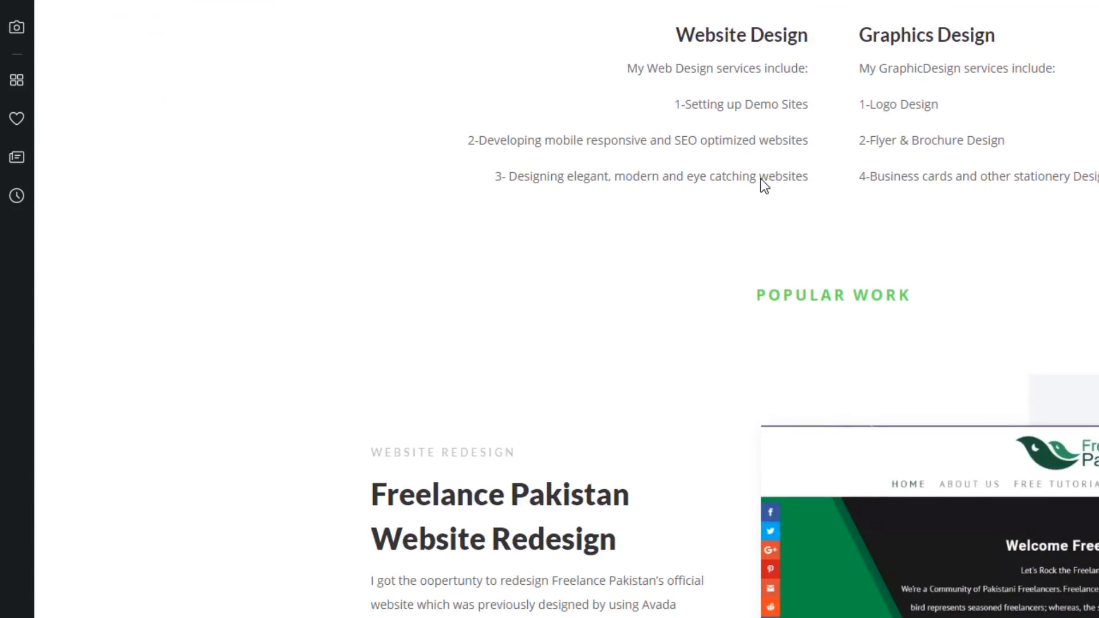
{"action": "scroll", "coordinate": [762, 178], "scroll_direction": "down", "scroll_amount": 9}
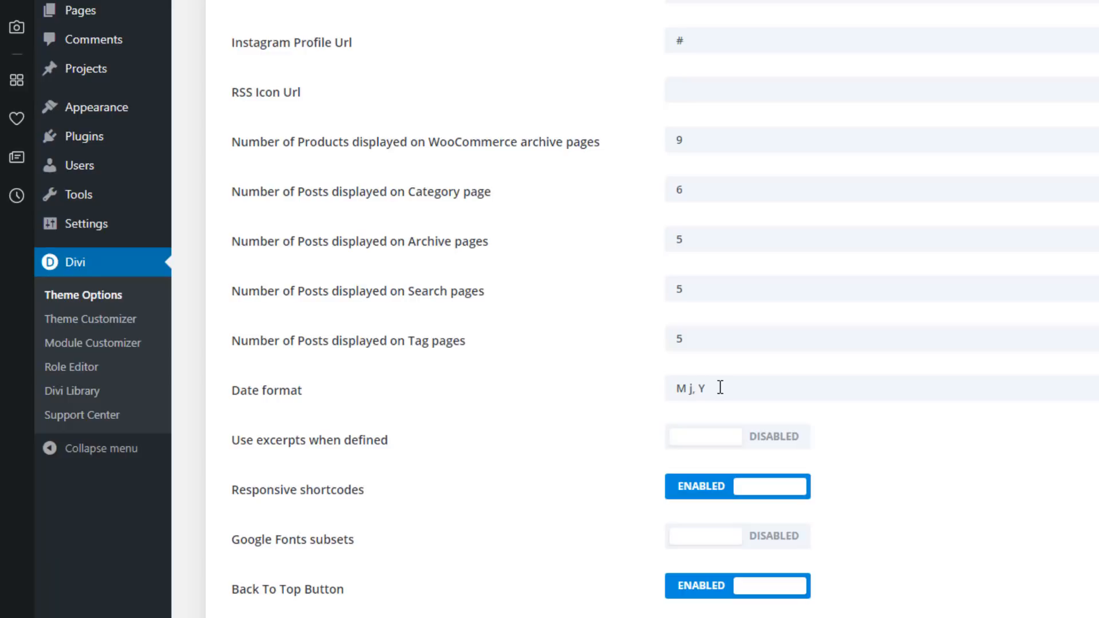
Step: Enable Smooth Scrolling in the Divi General theme options
{"action": "scroll", "coordinate": [720, 387], "scroll_direction": "down", "scroll_amount": 6}
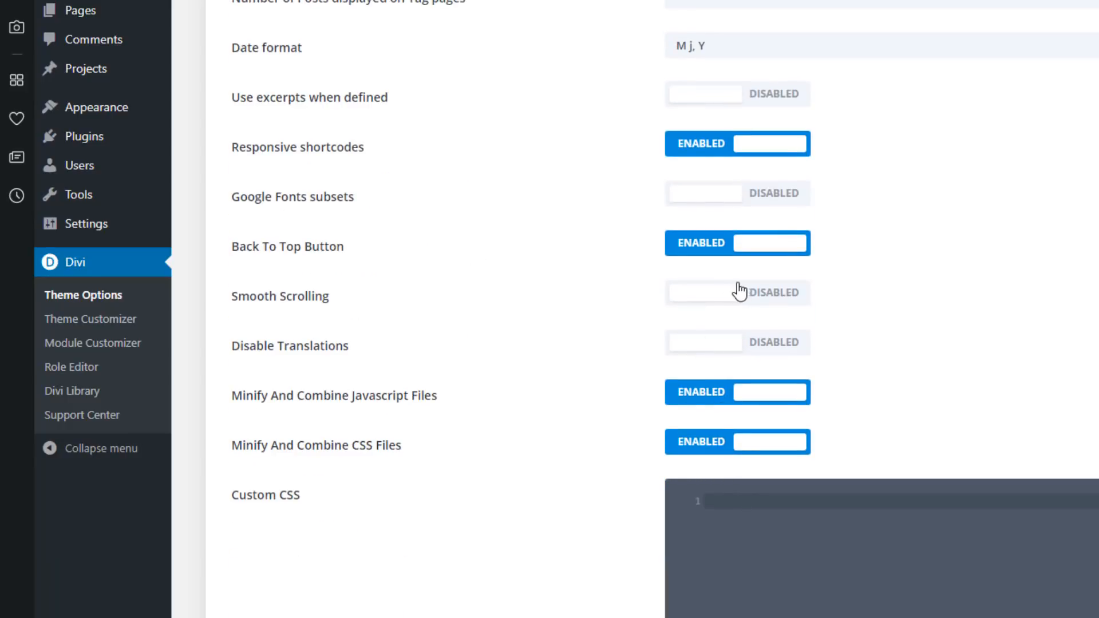
{"action": "left_click", "coordinate": [707, 291]}
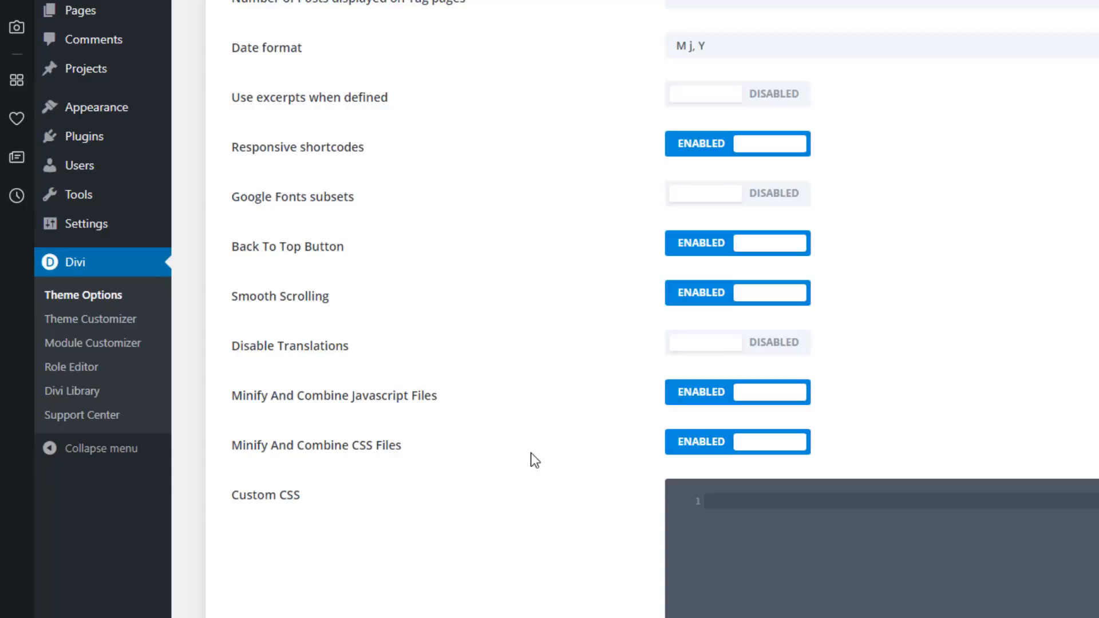
Step: Inspect the Custom CSS editor at the end of the General options and return to the start of the page
{"action": "scroll", "coordinate": [531, 441], "scroll_direction": "down", "scroll_amount": 4}
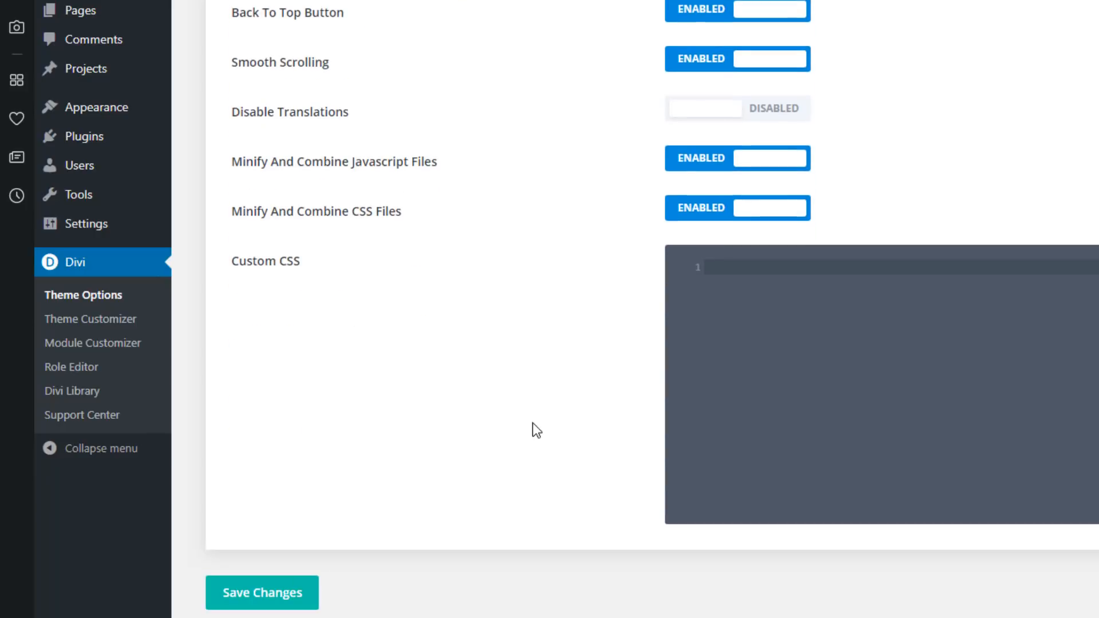
{"action": "left_click", "coordinate": [833, 386]}
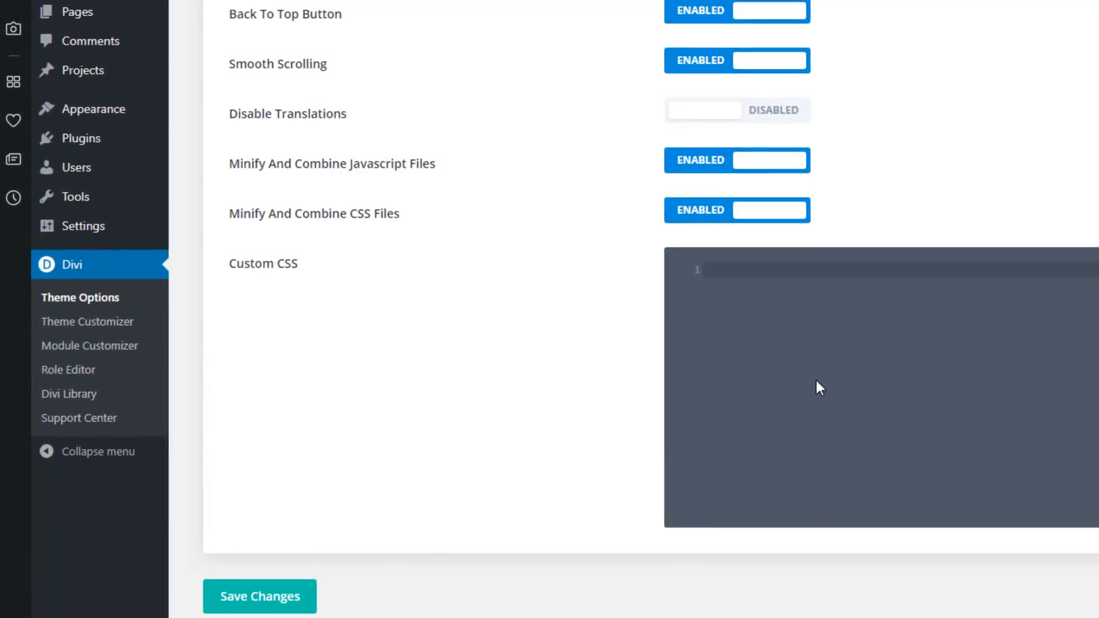
{"action": "scroll", "coordinate": [817, 386], "scroll_direction": "up", "scroll_amount": 7}
{"action": "scroll", "coordinate": [813, 394], "scroll_direction": "down", "scroll_amount": 7}
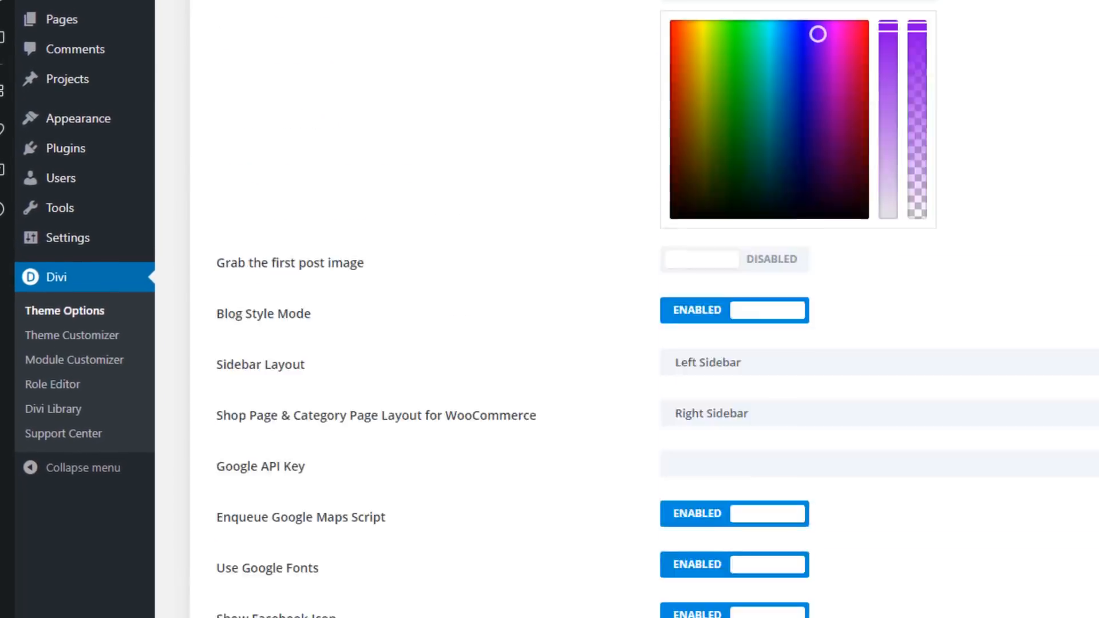
{"action": "scroll", "coordinate": [641, 309], "scroll_direction": "up", "scroll_amount": 4}
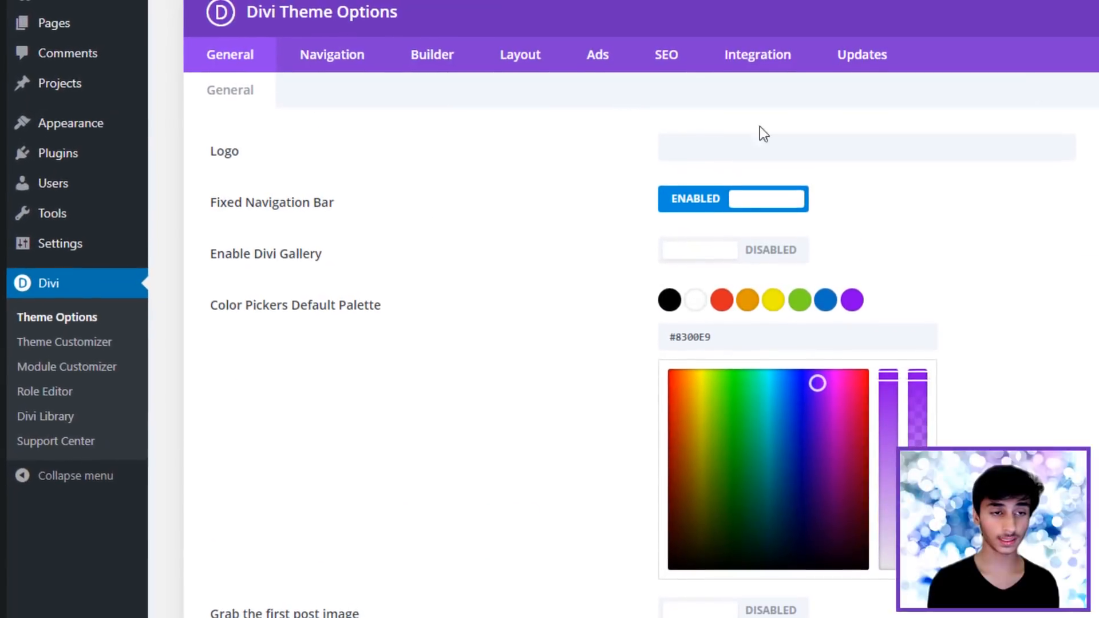
Step: Look through the Pages, Categories and General Settings sections of the Navigation theme options, ending on Pages
{"action": "left_click", "coordinate": [309, 80]}
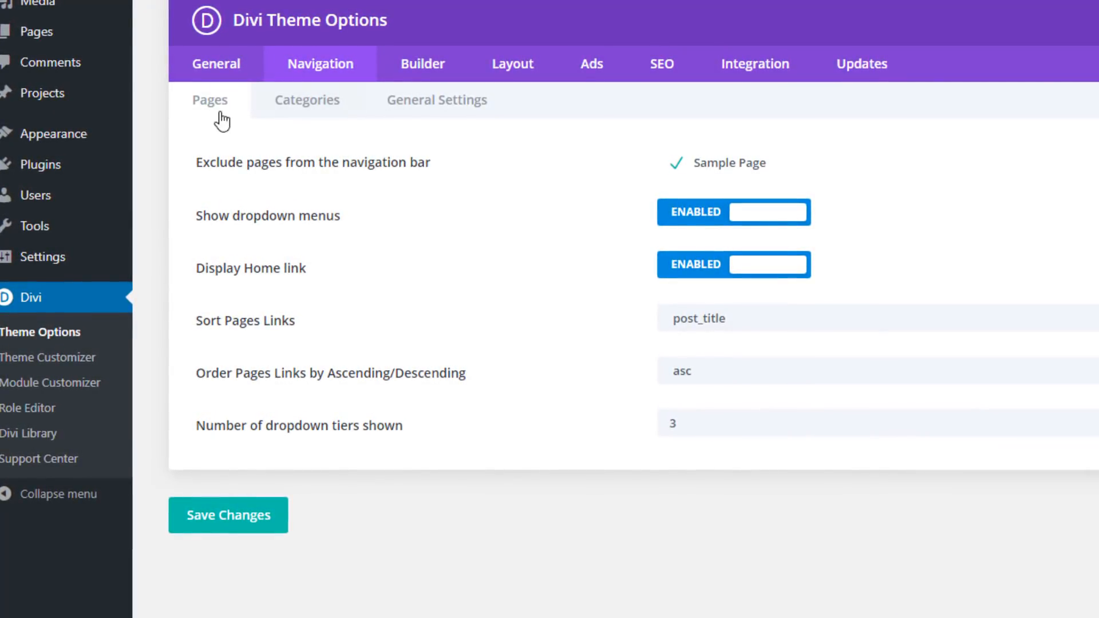
{"action": "left_click", "coordinate": [290, 113]}
{"action": "left_click", "coordinate": [445, 110]}
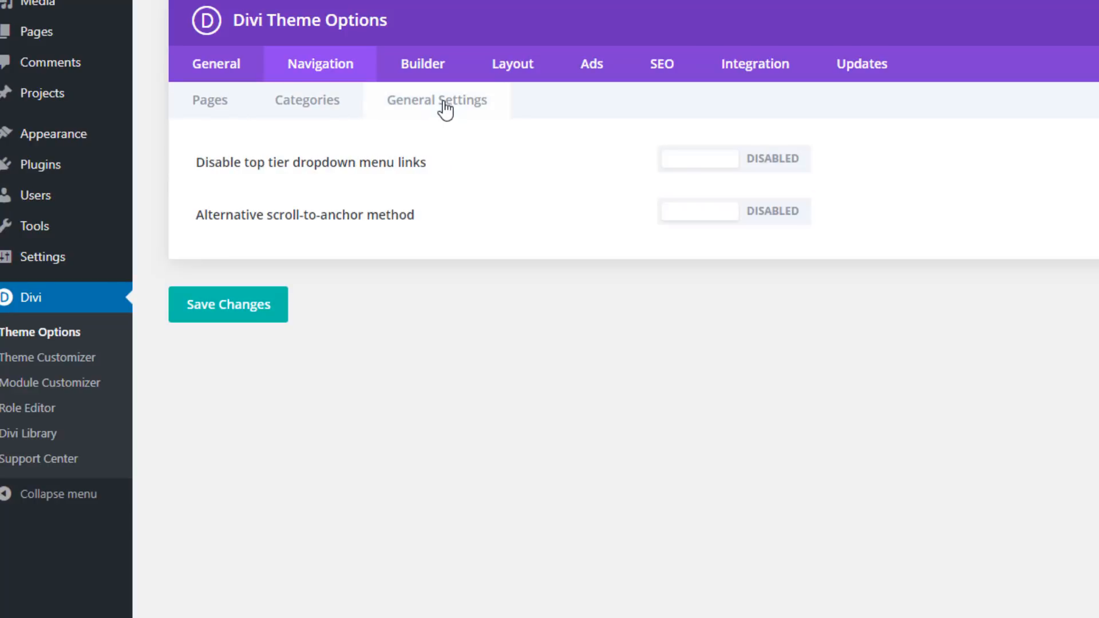
{"action": "left_click", "coordinate": [211, 113]}
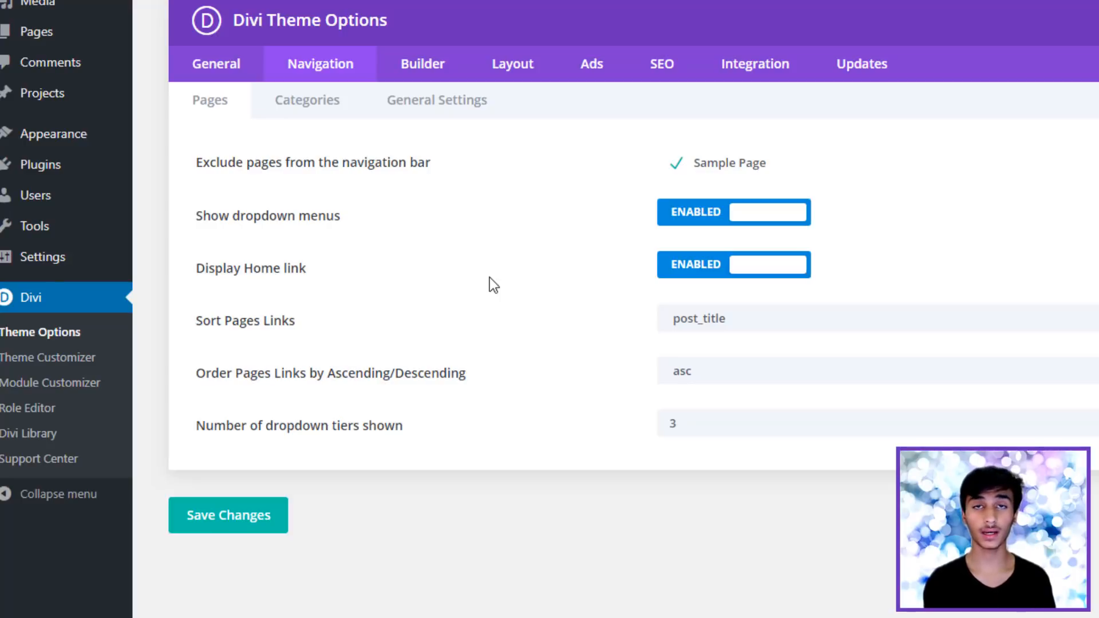
Step: Exclude Sample Page from the navigation bar, and switch Show dropdown menus off and back on
{"action": "mouse_move", "coordinate": [104, 139]}
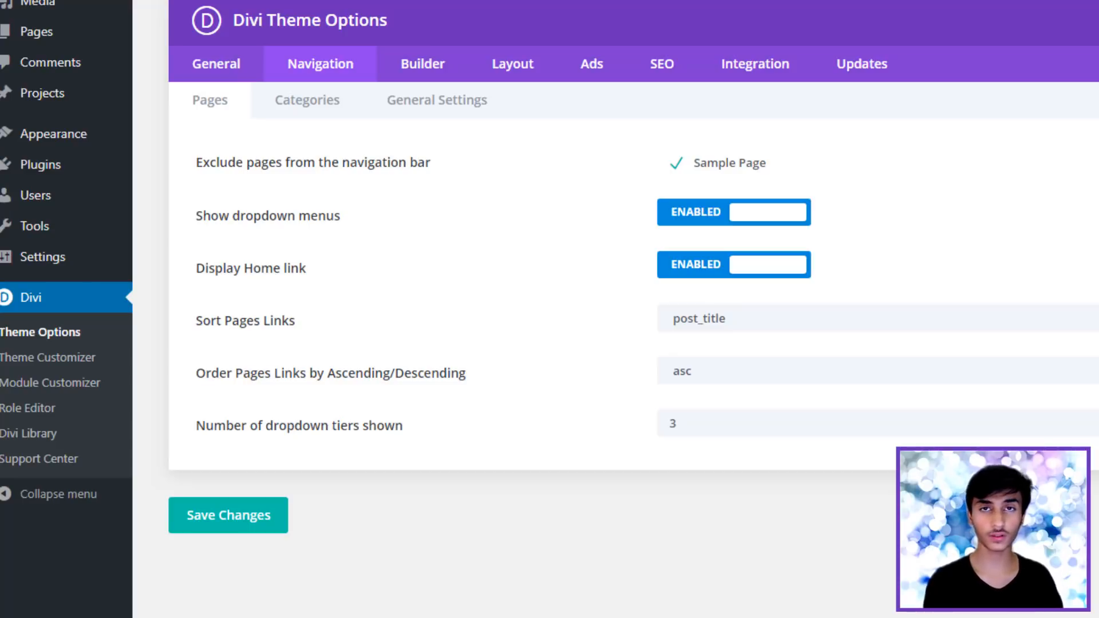
{"action": "left_click", "coordinate": [677, 167]}
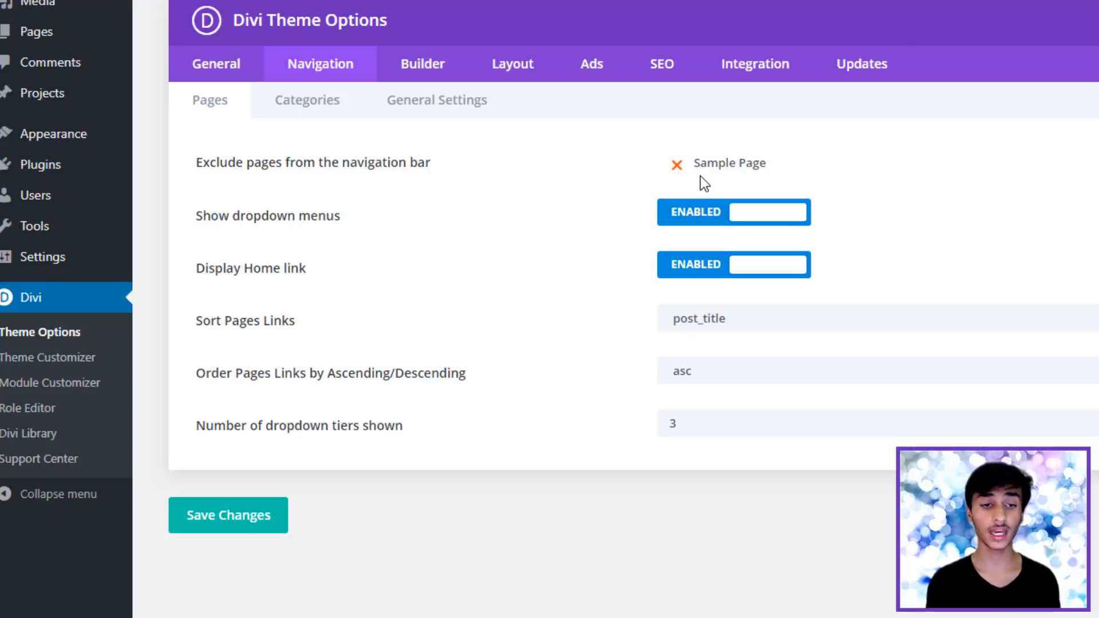
{"action": "left_click", "coordinate": [723, 217]}
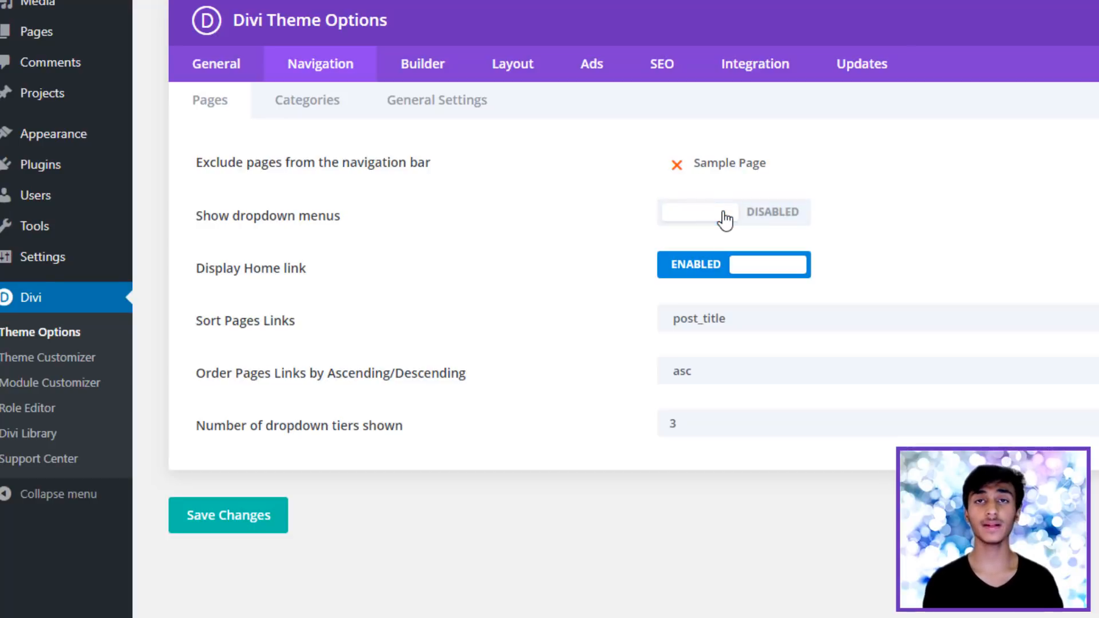
{"action": "left_click", "coordinate": [724, 216]}
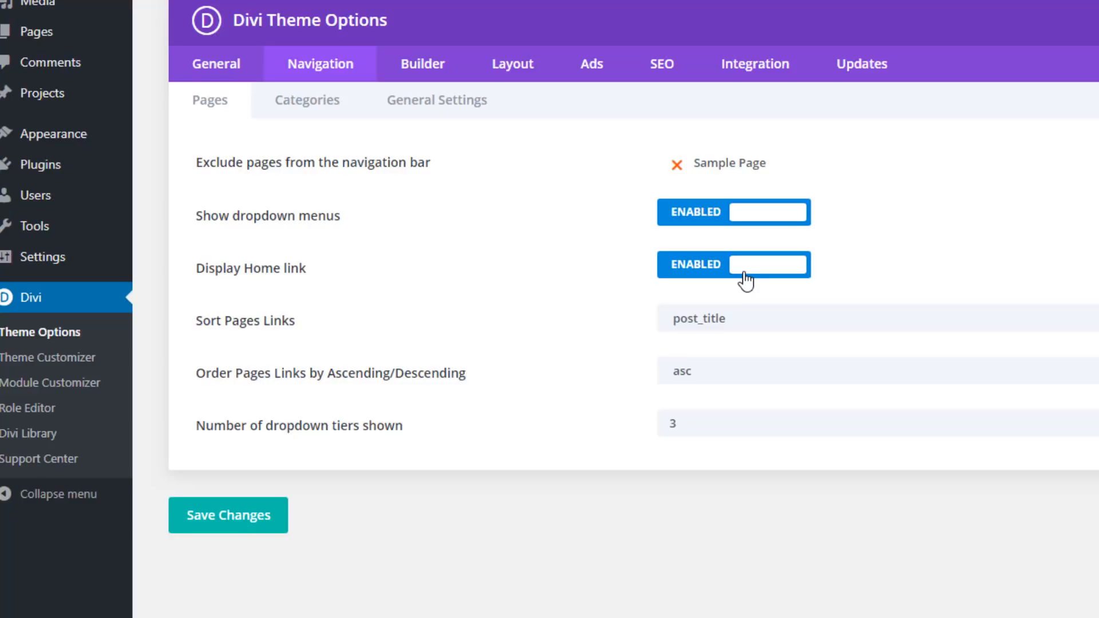
Step: Review the choices for sorting and ordering page links and the dropdown tiers value, and save the Pages navigation settings
{"action": "left_click", "coordinate": [759, 324]}
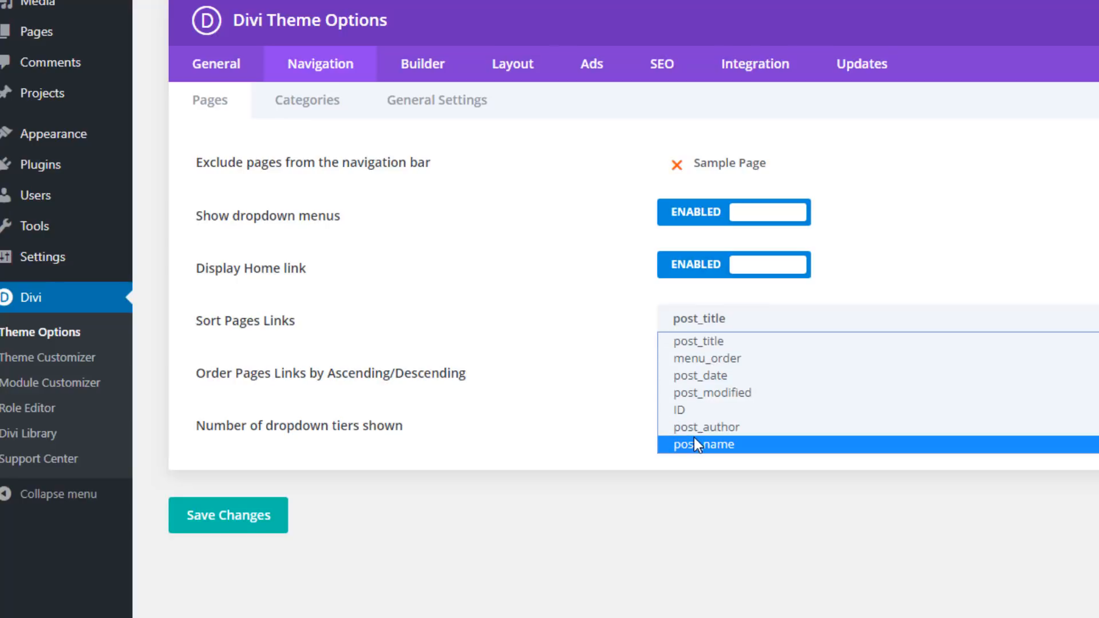
{"action": "left_click", "coordinate": [508, 489]}
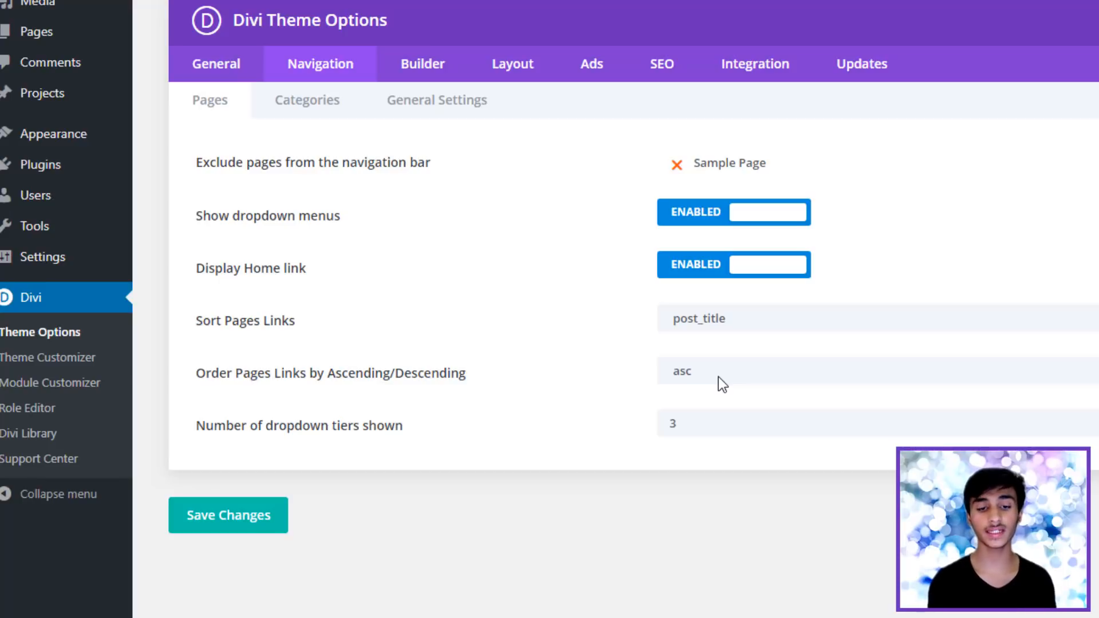
{"action": "left_click", "coordinate": [718, 376]}
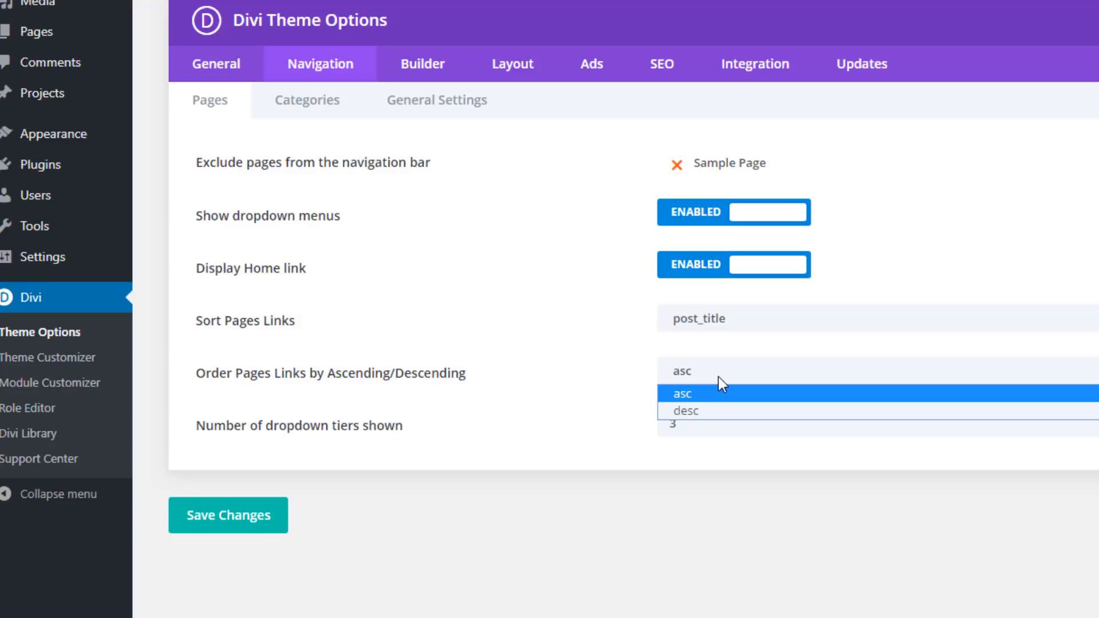
{"action": "left_click", "coordinate": [718, 378]}
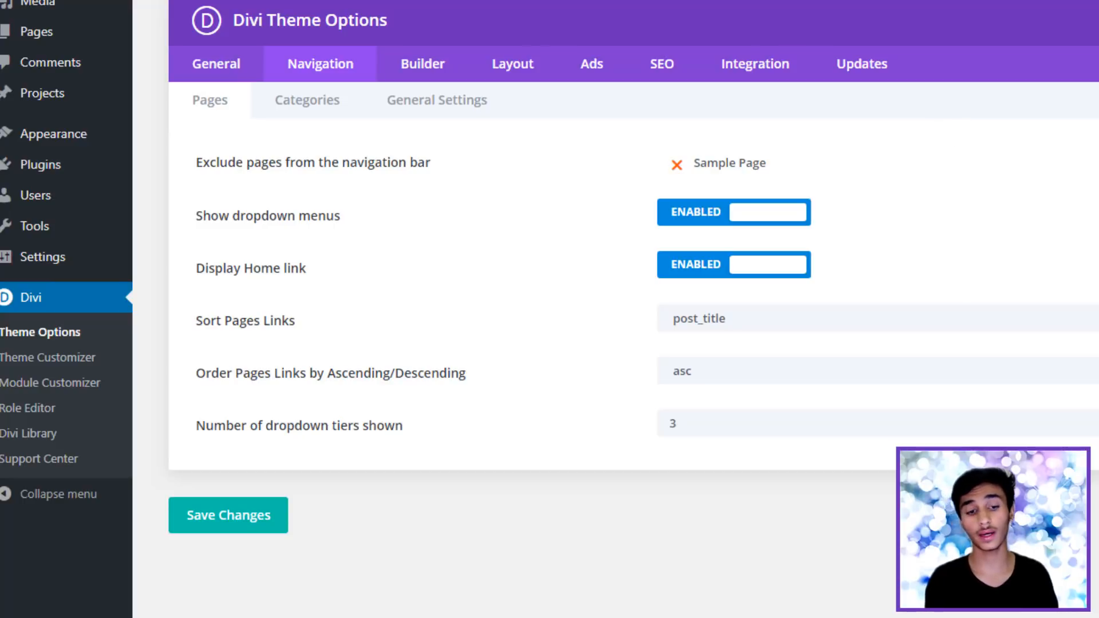
{"action": "double_click", "coordinate": [793, 418]}
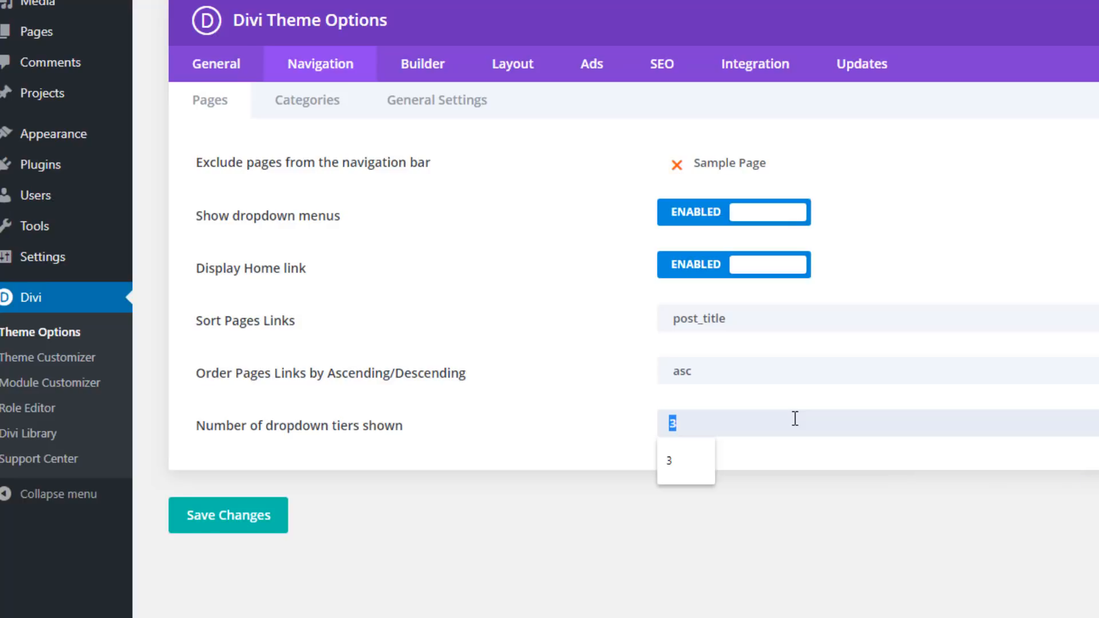
{"action": "left_click", "coordinate": [273, 511]}
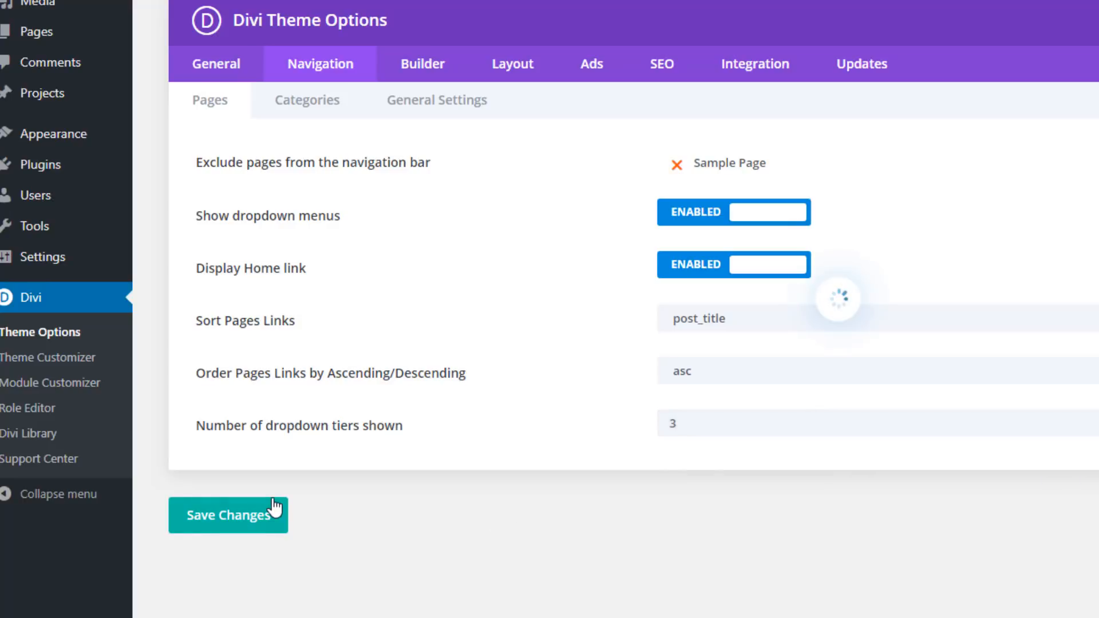
Step: Examine the Categories navigation settings, comparing them with the Pages settings
{"action": "left_click", "coordinate": [325, 121]}
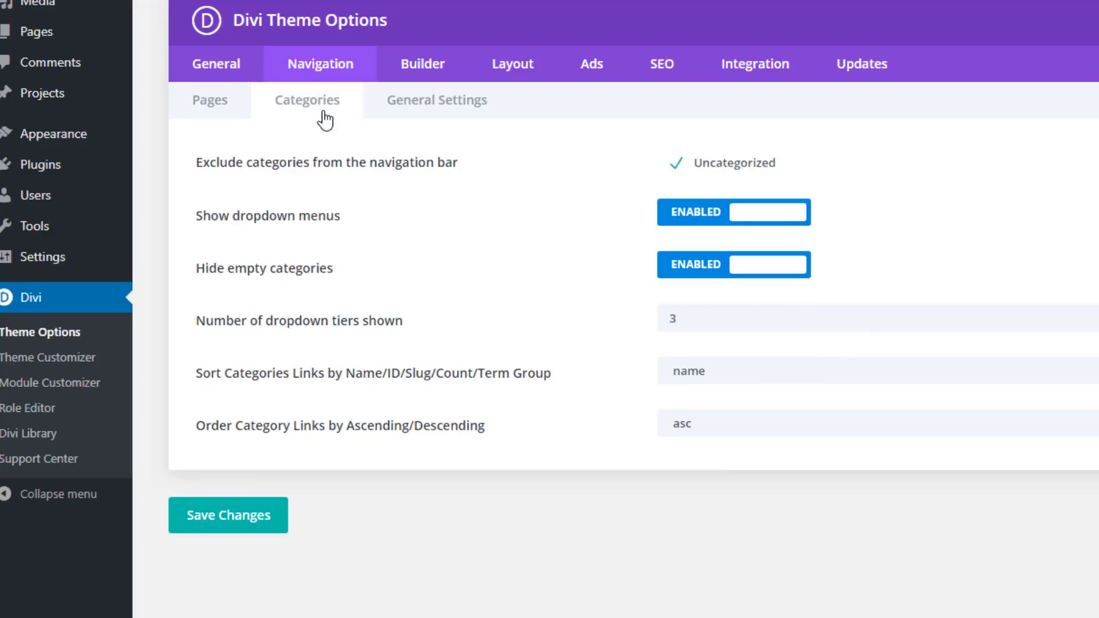
{"action": "left_click", "coordinate": [221, 103]}
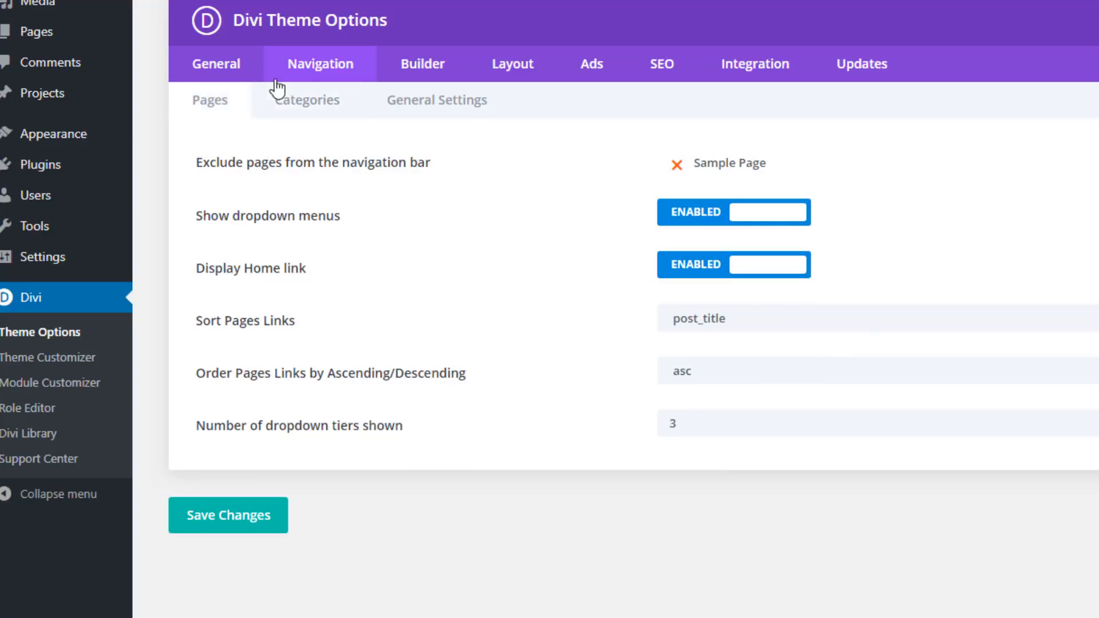
{"action": "left_click", "coordinate": [286, 117]}
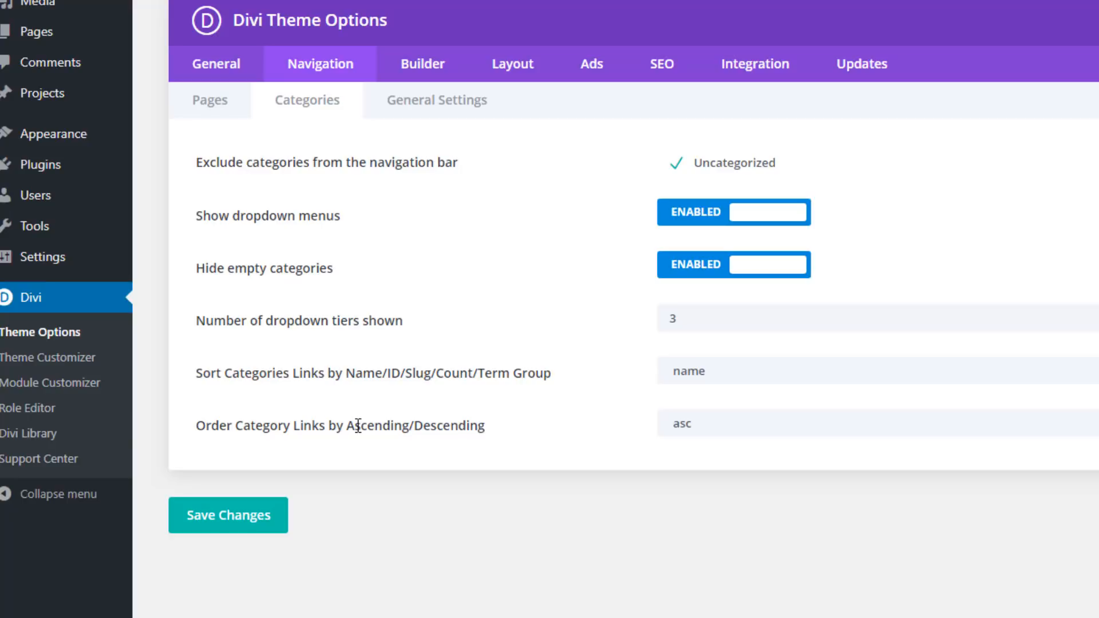
Step: Enable Disable top tier dropdown menu links and Alternative scroll-to-anchor method in the Navigation General Settings, and save the changes
{"action": "left_click", "coordinate": [437, 100]}
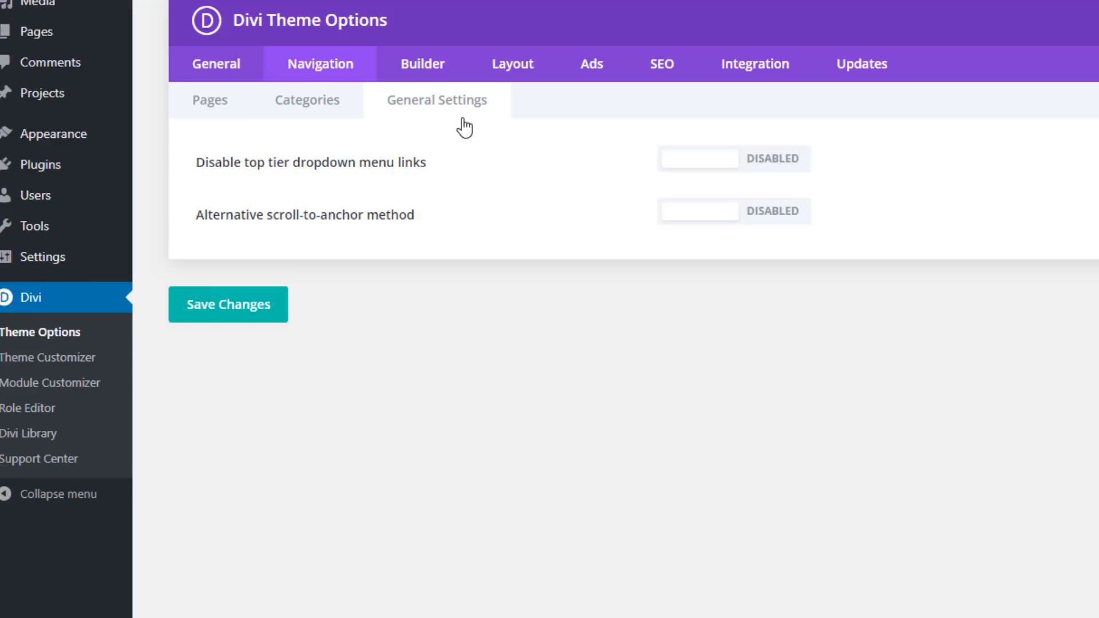
{"action": "left_click", "coordinate": [722, 171]}
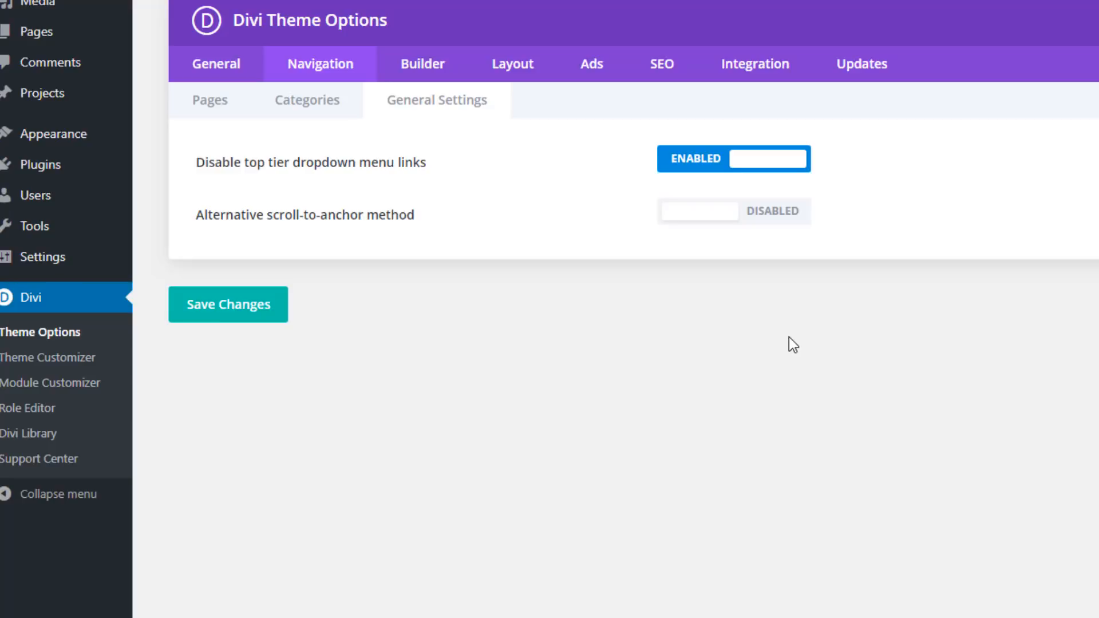
{"action": "left_click", "coordinate": [724, 218]}
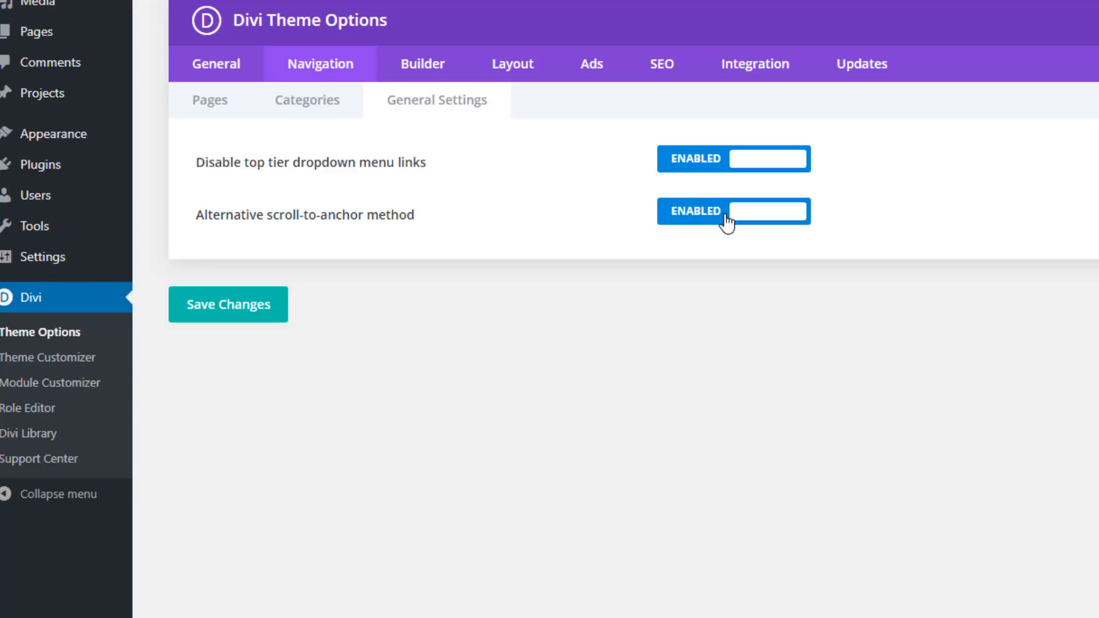
{"action": "left_click", "coordinate": [243, 311]}
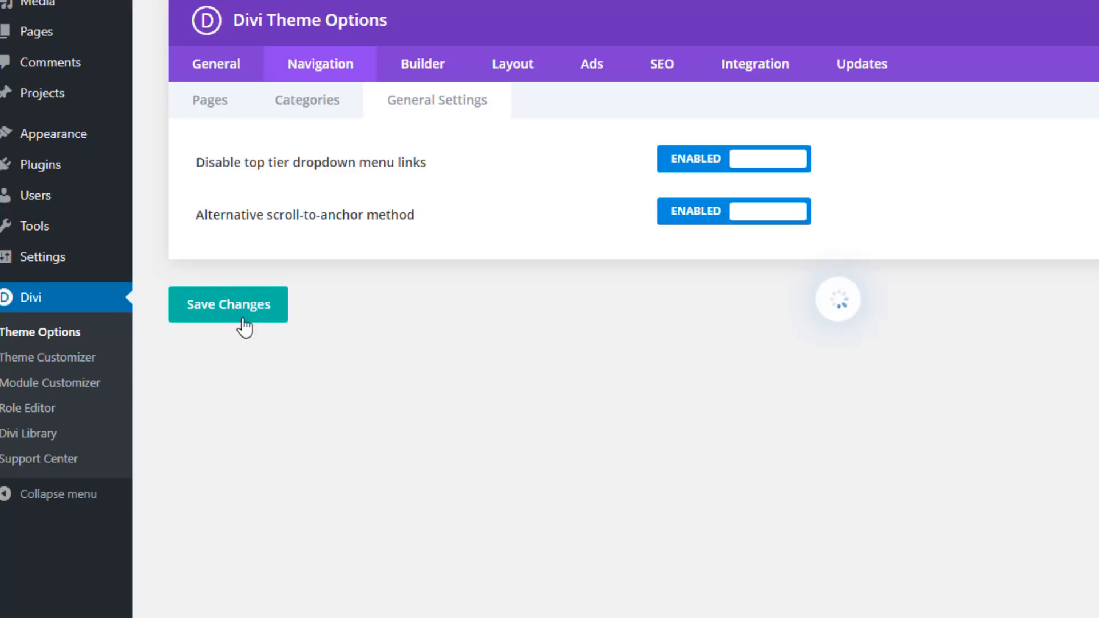
Step: Disable Product Tour in the advanced Builder options and save the changes
{"action": "left_click", "coordinate": [438, 60]}
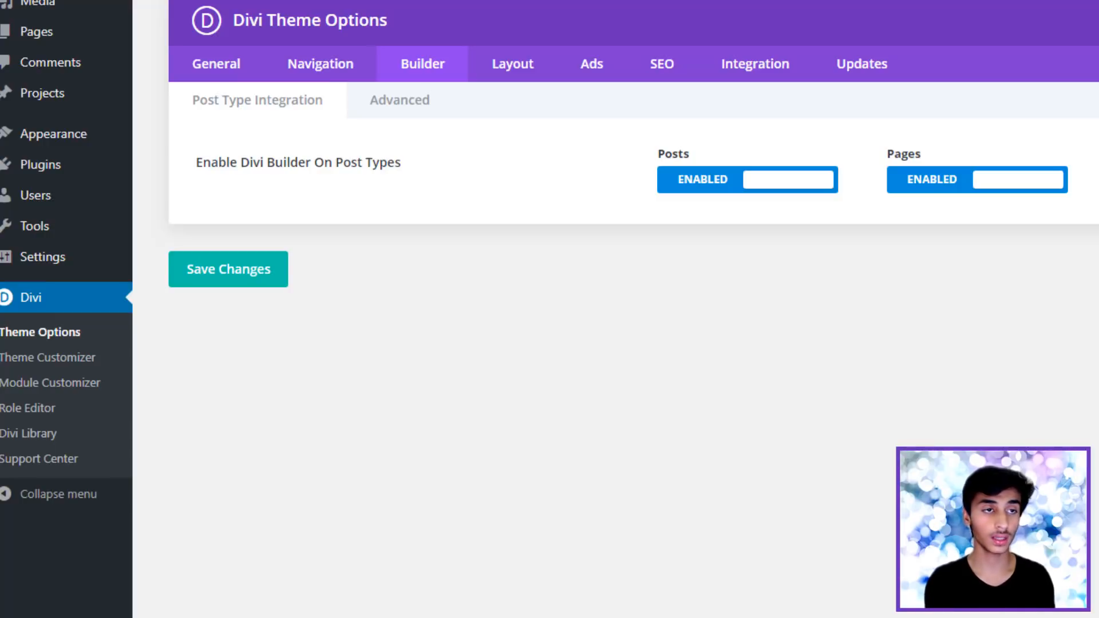
{"action": "left_click", "coordinate": [409, 105]}
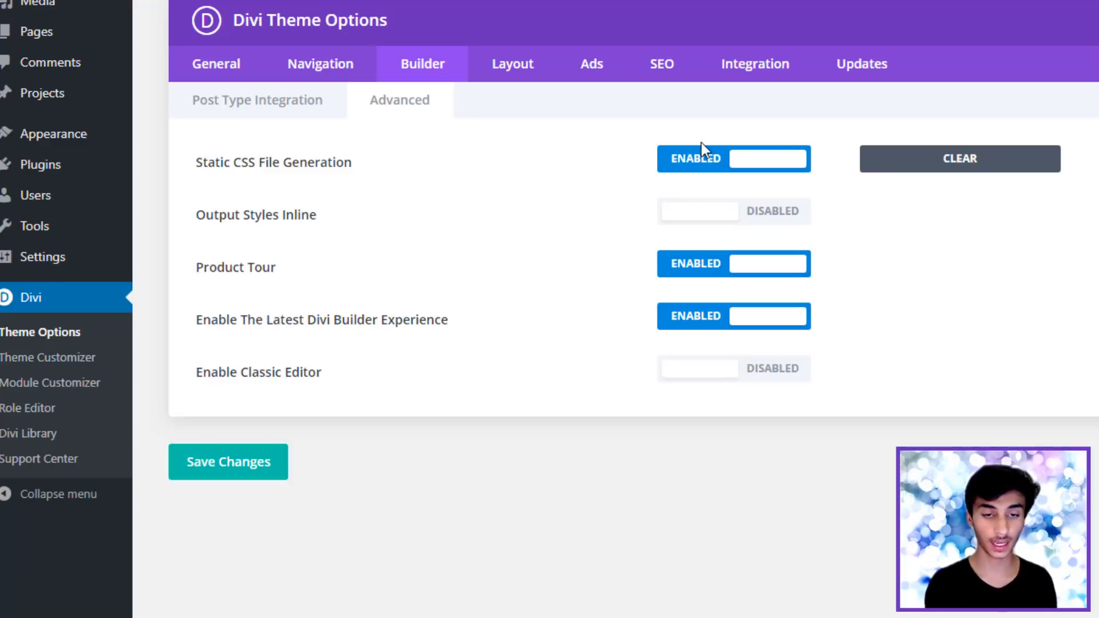
{"action": "left_click", "coordinate": [778, 264]}
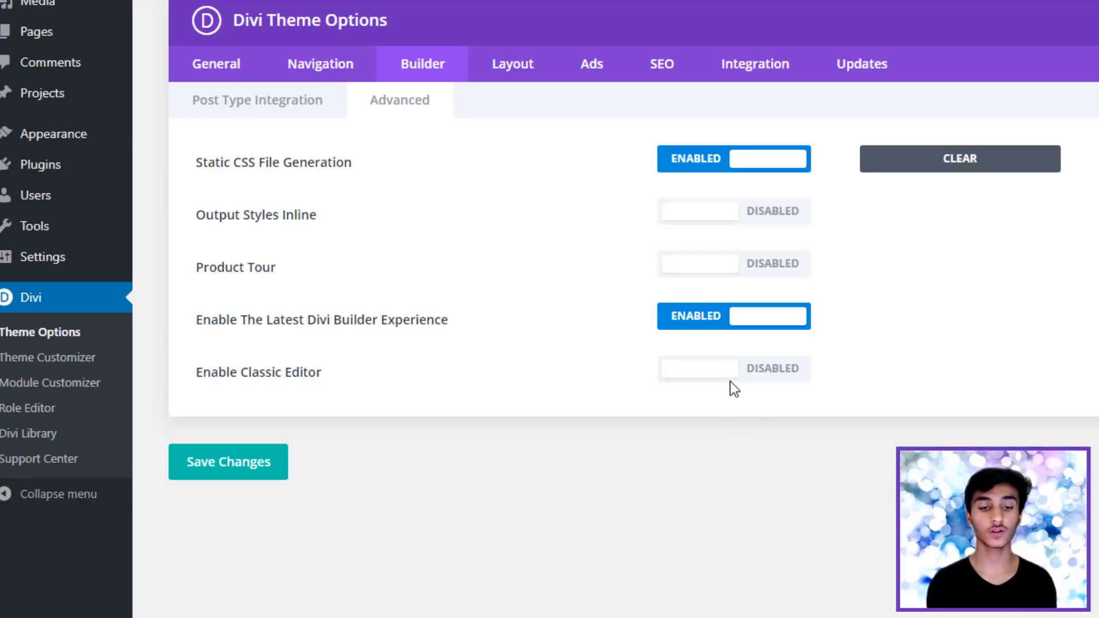
{"action": "left_click", "coordinate": [185, 477]}
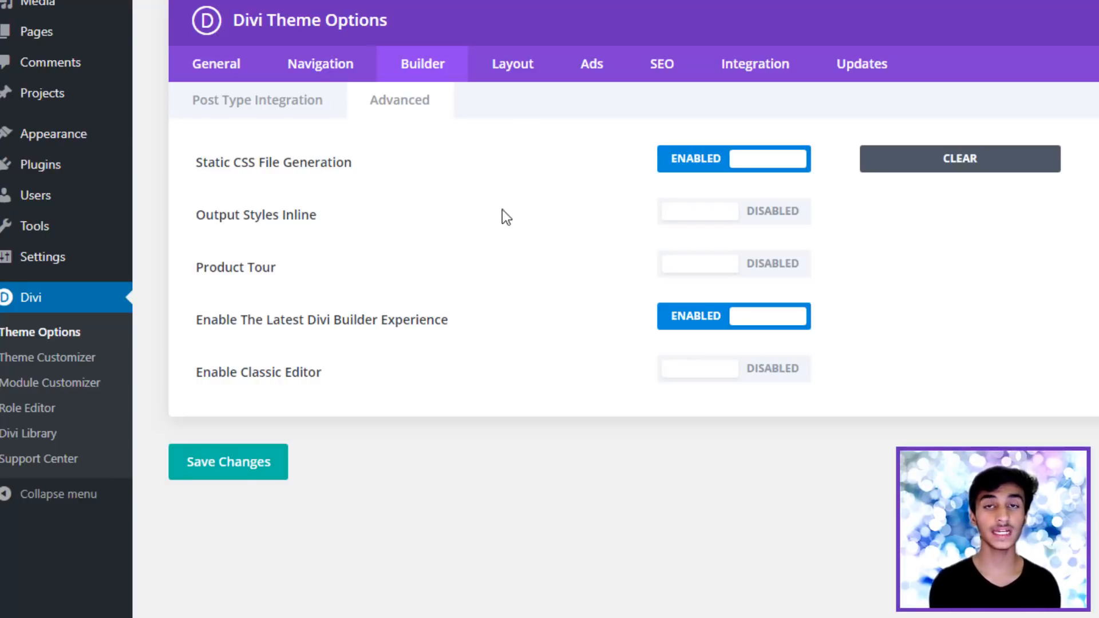
Step: Hide the Date item from the postinfo section of the single post layout, and view the Single Page Layout settings
{"action": "left_click", "coordinate": [513, 73]}
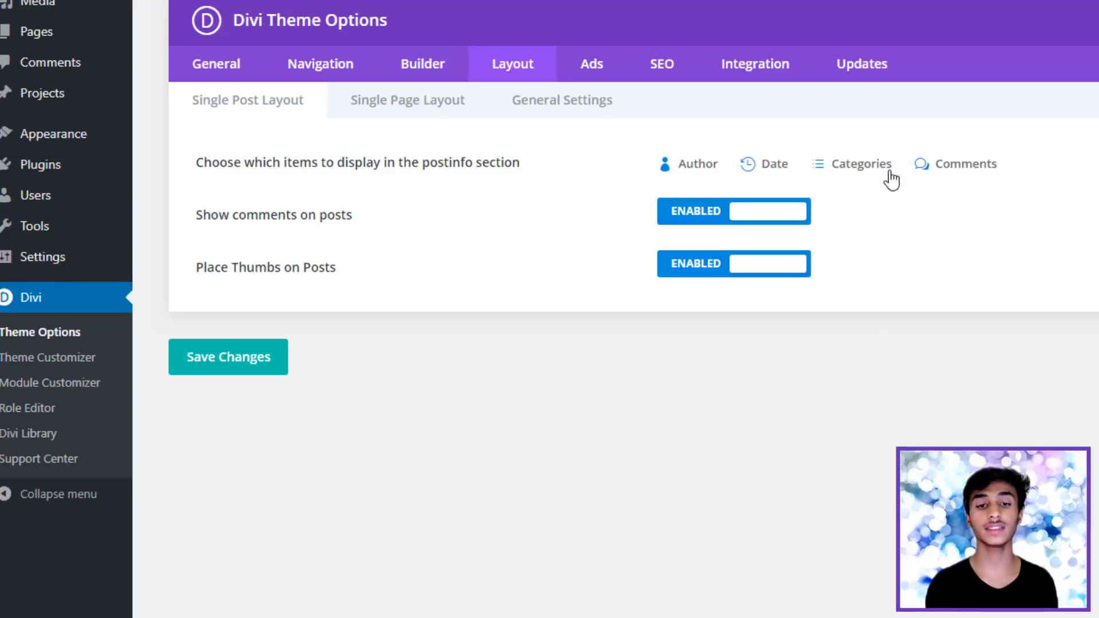
{"action": "left_click", "coordinate": [744, 172]}
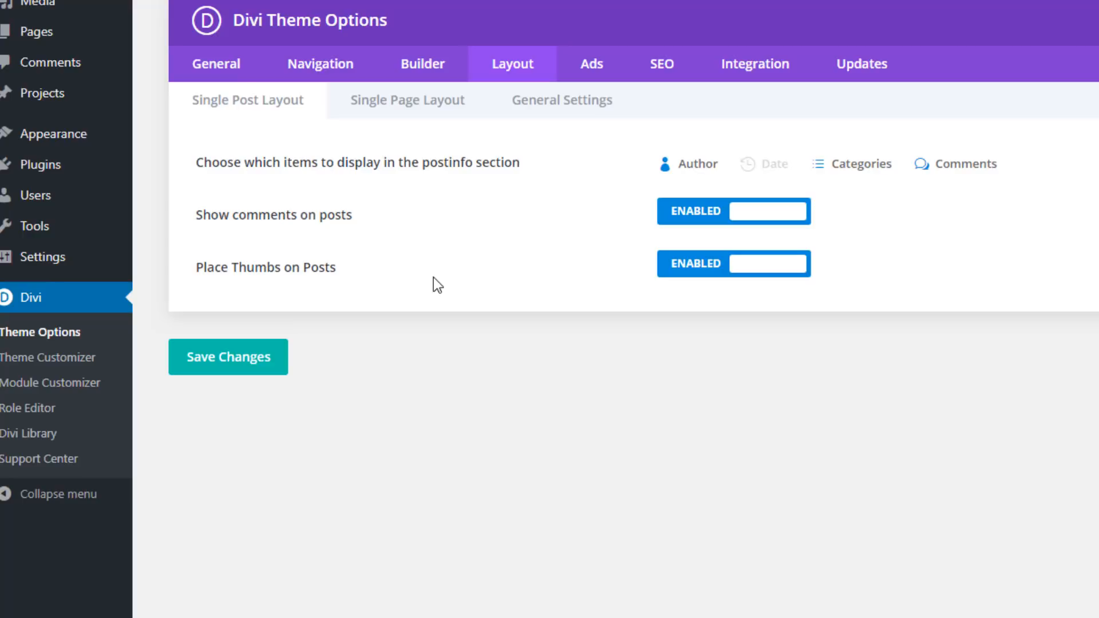
{"action": "left_click", "coordinate": [426, 122]}
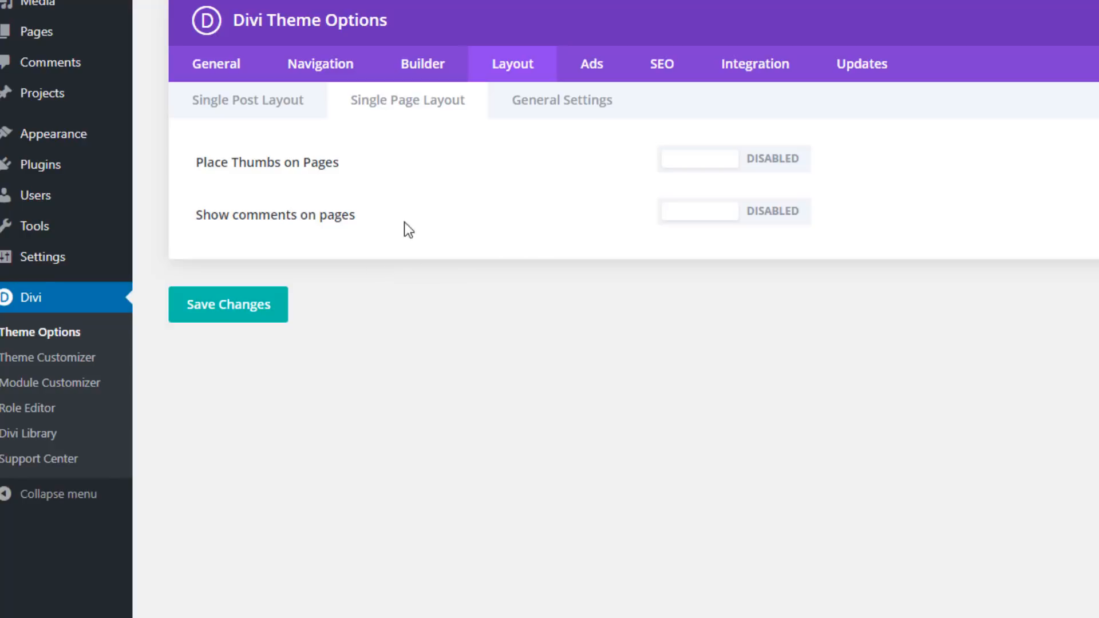
Step: Hide Categories and show Comments in the Post info section of the Layout General Settings, and save the changes
{"action": "left_click", "coordinate": [567, 99]}
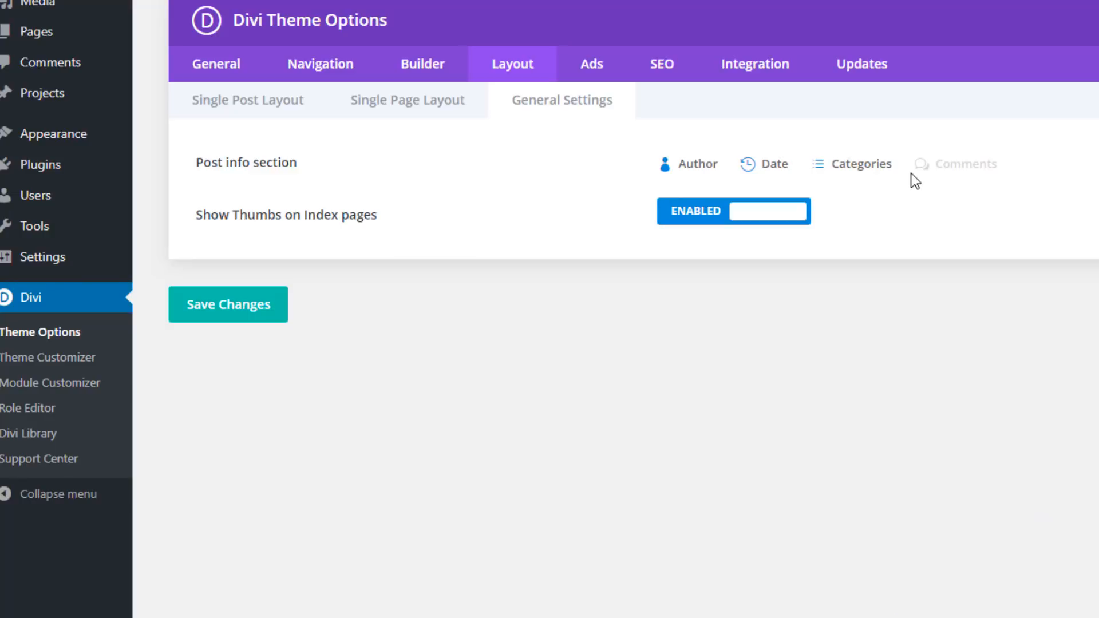
{"action": "left_click", "coordinate": [871, 175]}
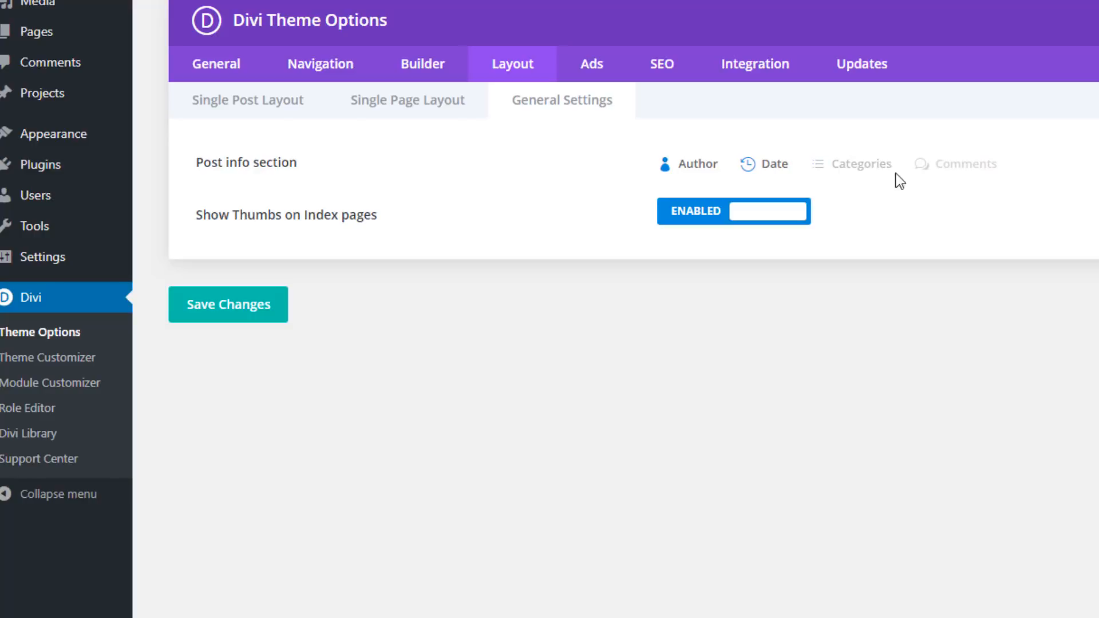
{"action": "left_click", "coordinate": [969, 166]}
{"action": "left_click", "coordinate": [249, 313]}
Step: Show Categories again in the Post info section, save the changes, and reload the blog page to check the post details
{"action": "left_click", "coordinate": [847, 170]}
{"action": "key", "text": "ctrl+s"}
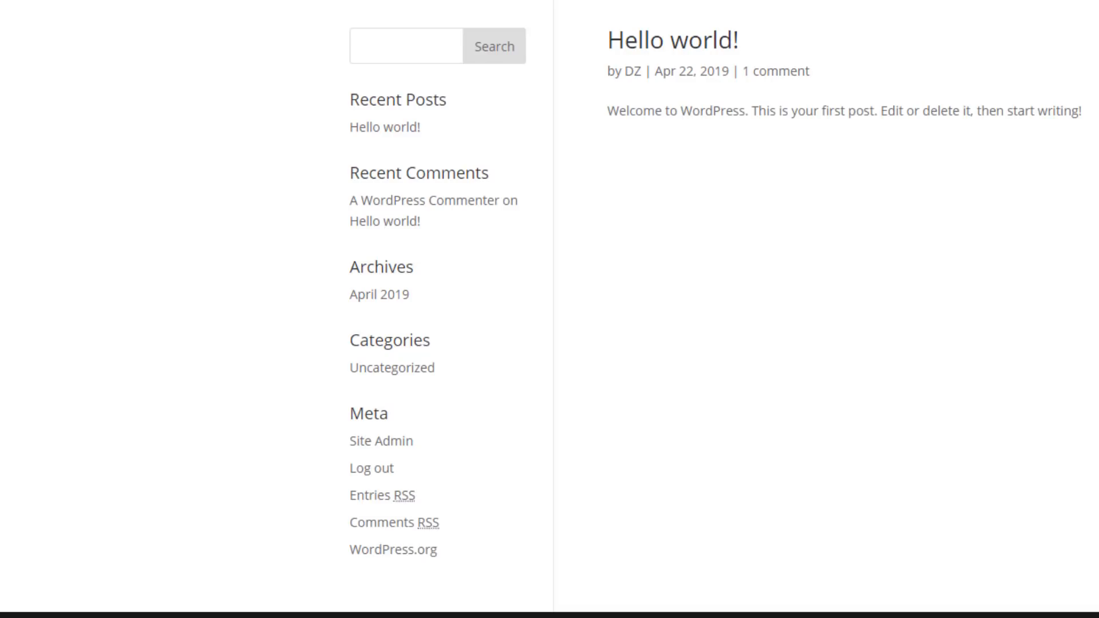
{"action": "key", "text": "F5"}
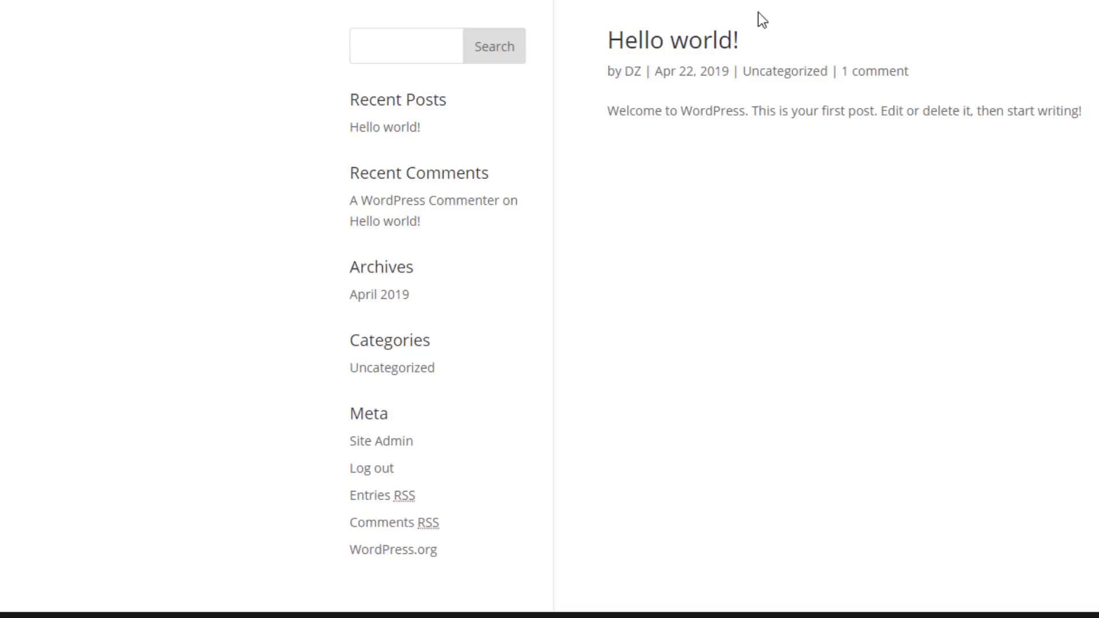
{"action": "left_click_drag", "start_coordinate": [785, 27], "coordinate": [810, 40]}
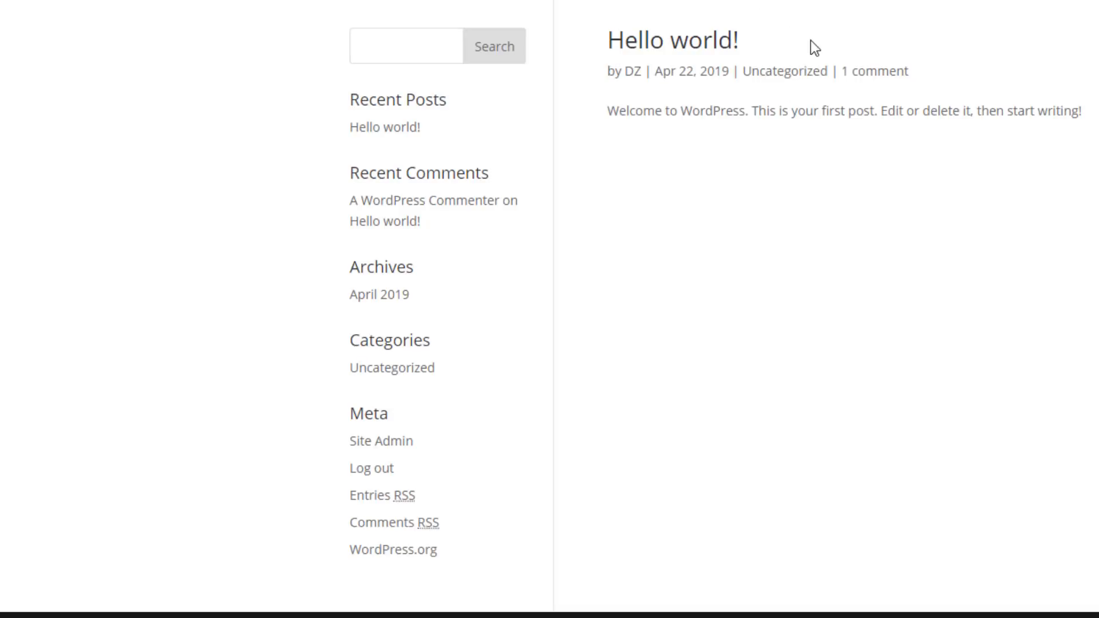
Step: Inspect the Ads options, switching the single post 468x60 banner on and back off and viewing the banner image and destination URL fields
{"action": "left_click", "coordinate": [798, 234]}
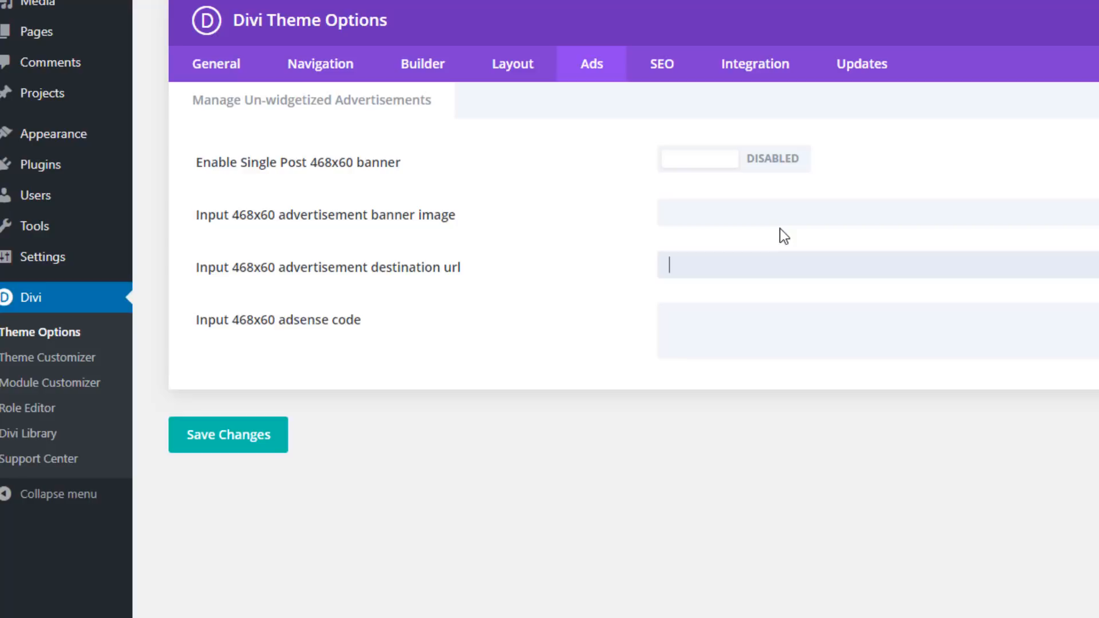
{"action": "left_click", "coordinate": [744, 169]}
{"action": "left_click", "coordinate": [719, 167]}
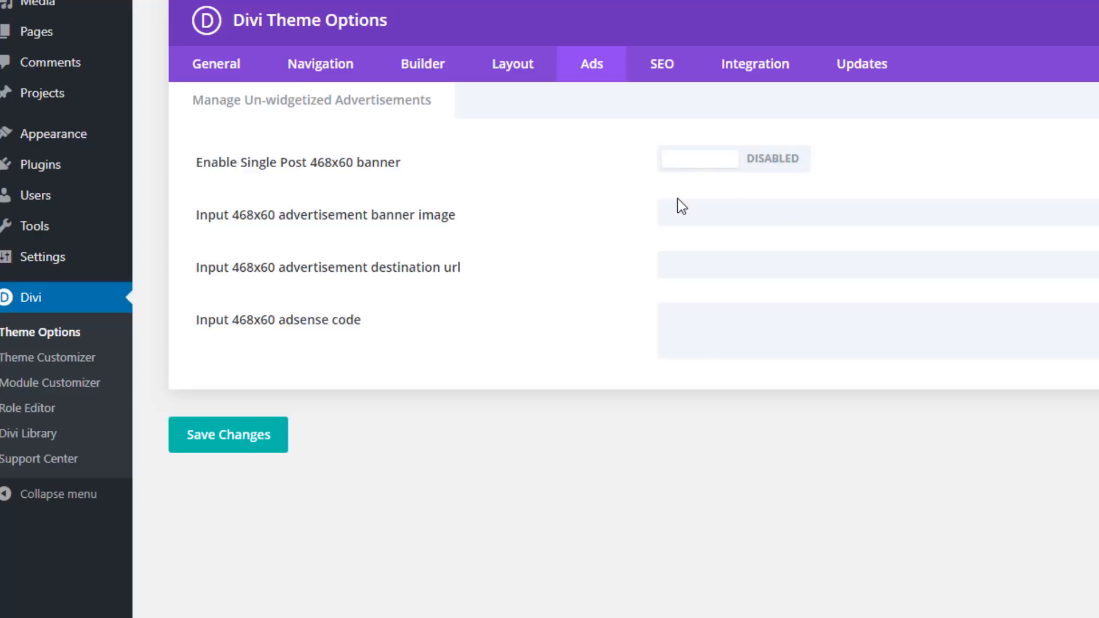
{"action": "left_click", "coordinate": [727, 216]}
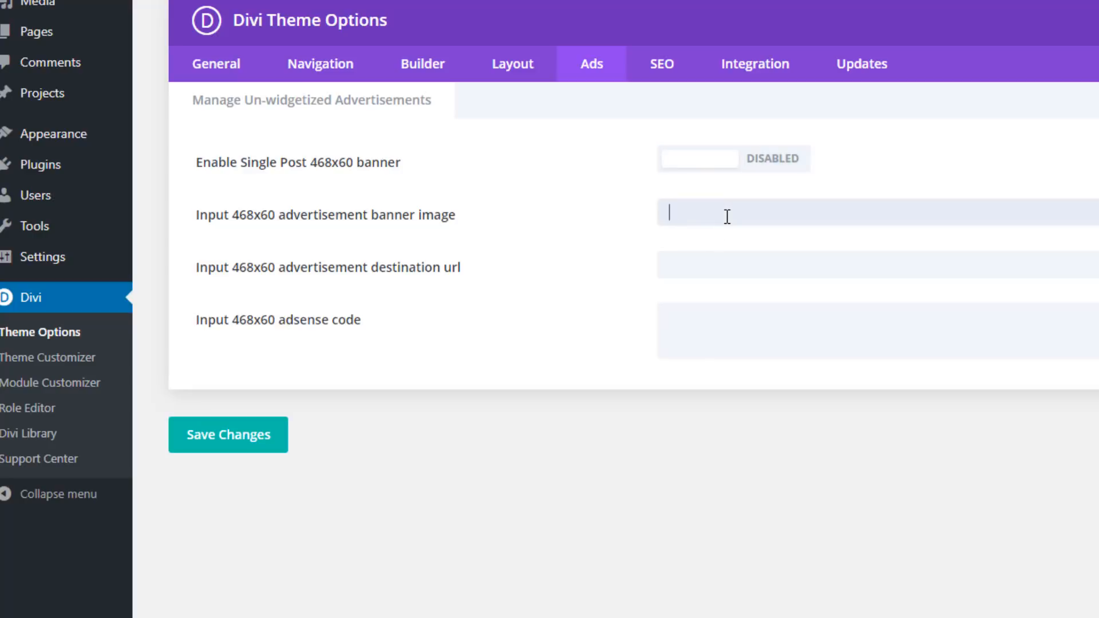
Step: View the 468x60 advertisement destination URL and AdSense code fields in the Ads options
{"action": "left_click", "coordinate": [738, 258]}
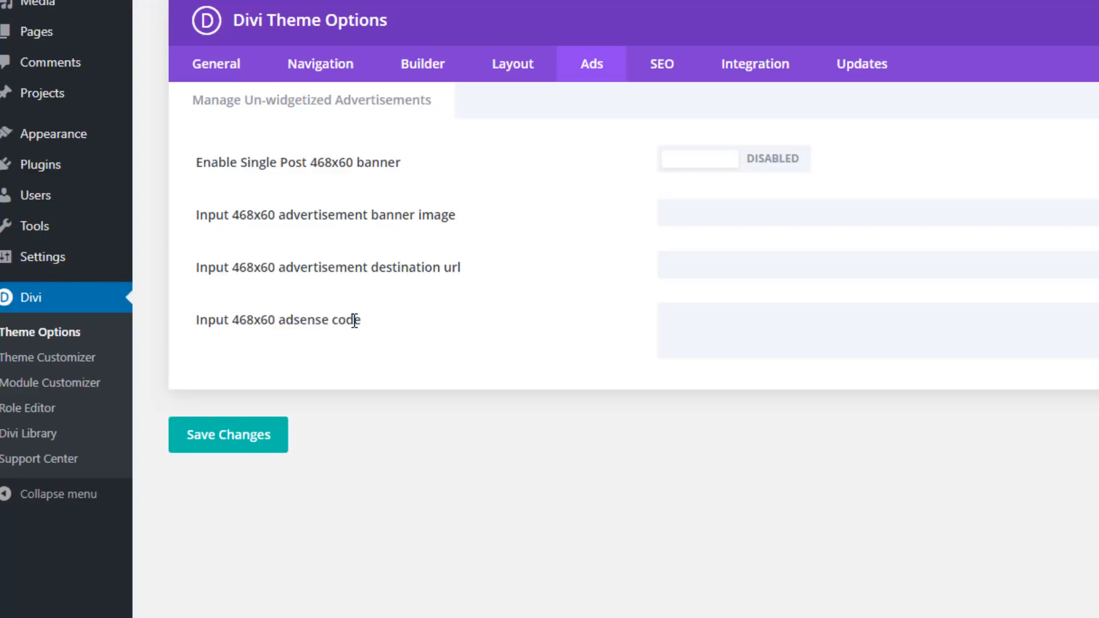
{"action": "left_click", "coordinate": [922, 333]}
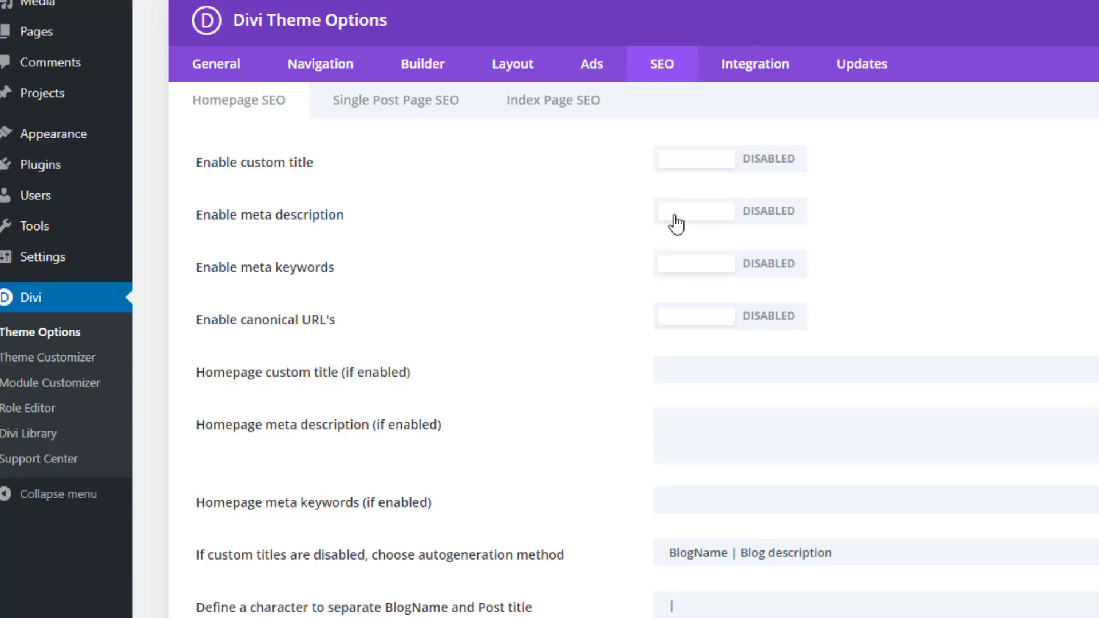
Step: Switch the custom title and meta description options on and back off in the Homepage SEO settings
{"action": "left_click", "coordinate": [728, 170]}
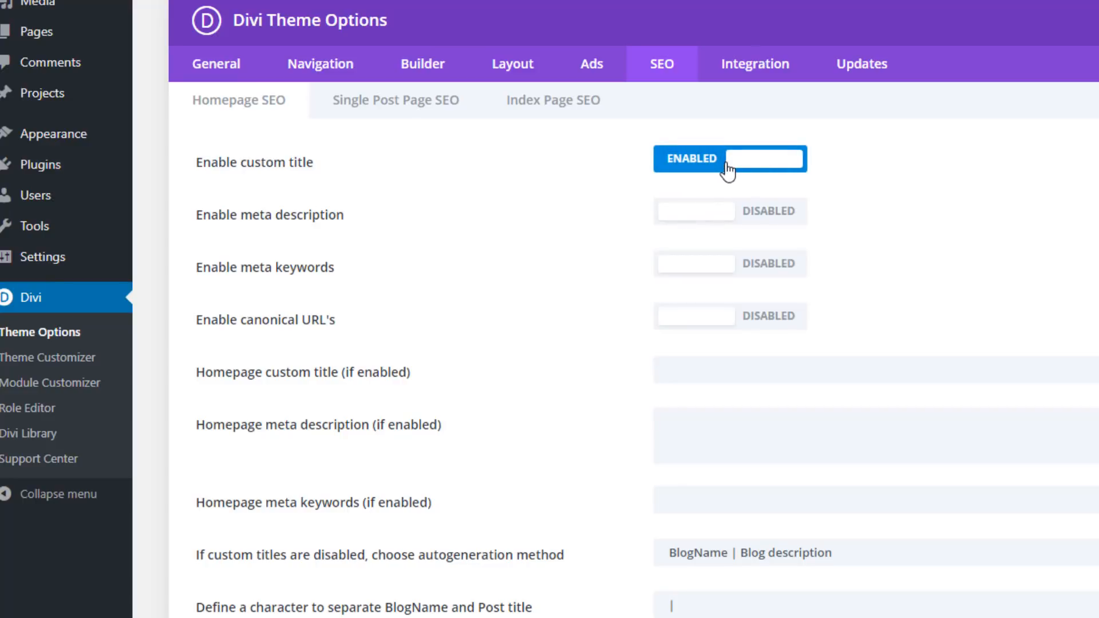
{"action": "left_click", "coordinate": [728, 168]}
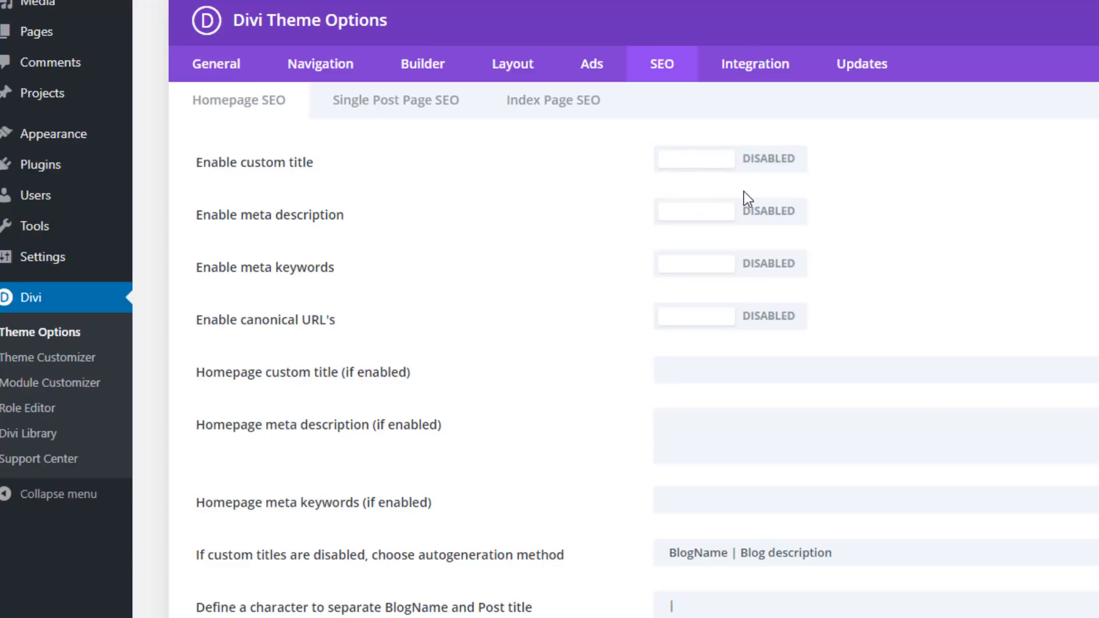
{"action": "left_click", "coordinate": [736, 220]}
{"action": "left_click", "coordinate": [734, 221]}
Step: Examine the homepage custom title, meta description and meta keywords fields and the title autogeneration methods in the Homepage SEO settings
{"action": "scroll", "coordinate": [606, 248], "scroll_direction": "down", "scroll_amount": 1}
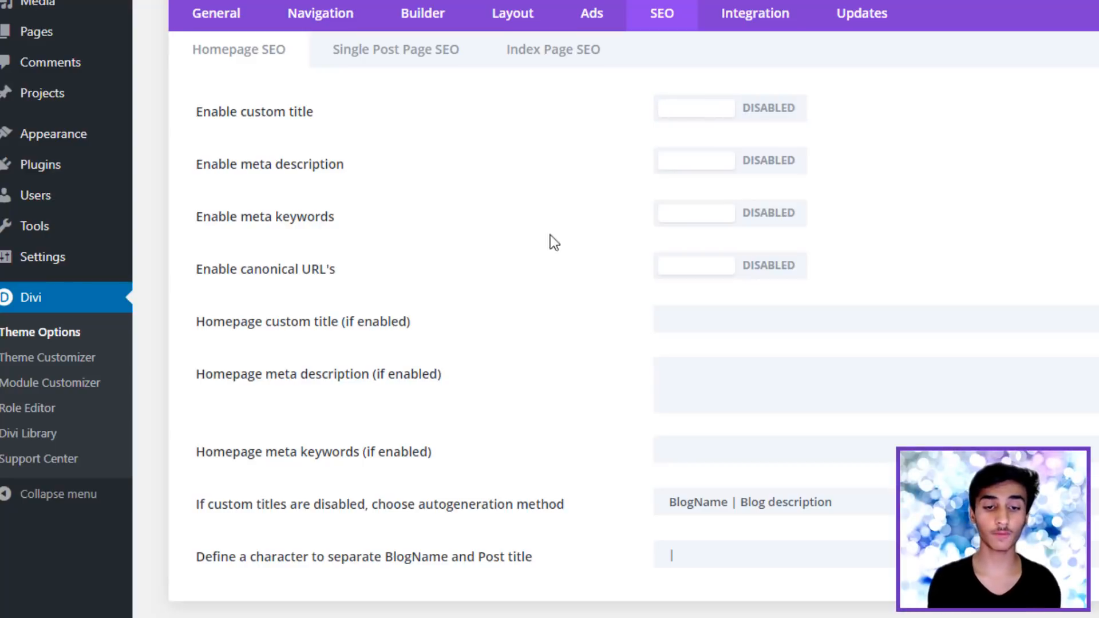
{"action": "left_click", "coordinate": [776, 316]}
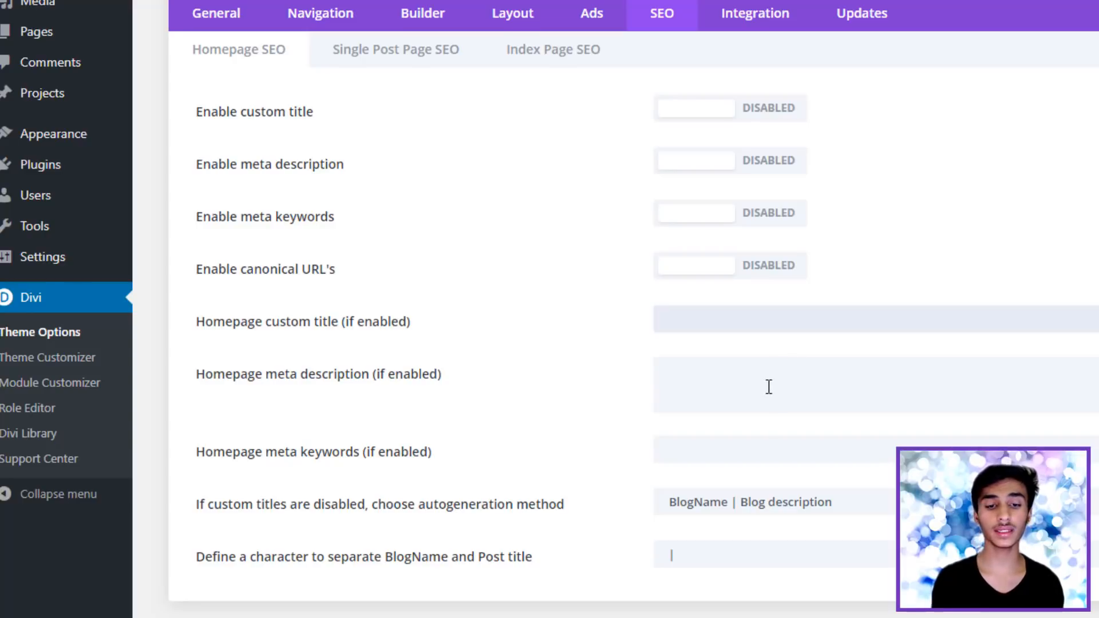
{"action": "left_click", "coordinate": [743, 390]}
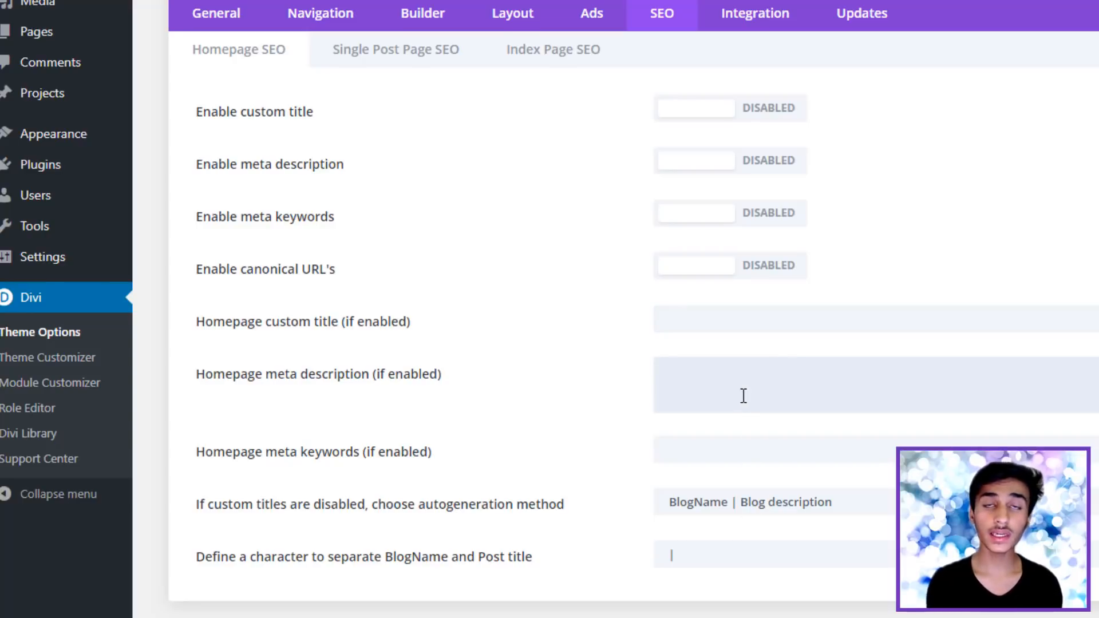
{"action": "left_click", "coordinate": [721, 450]}
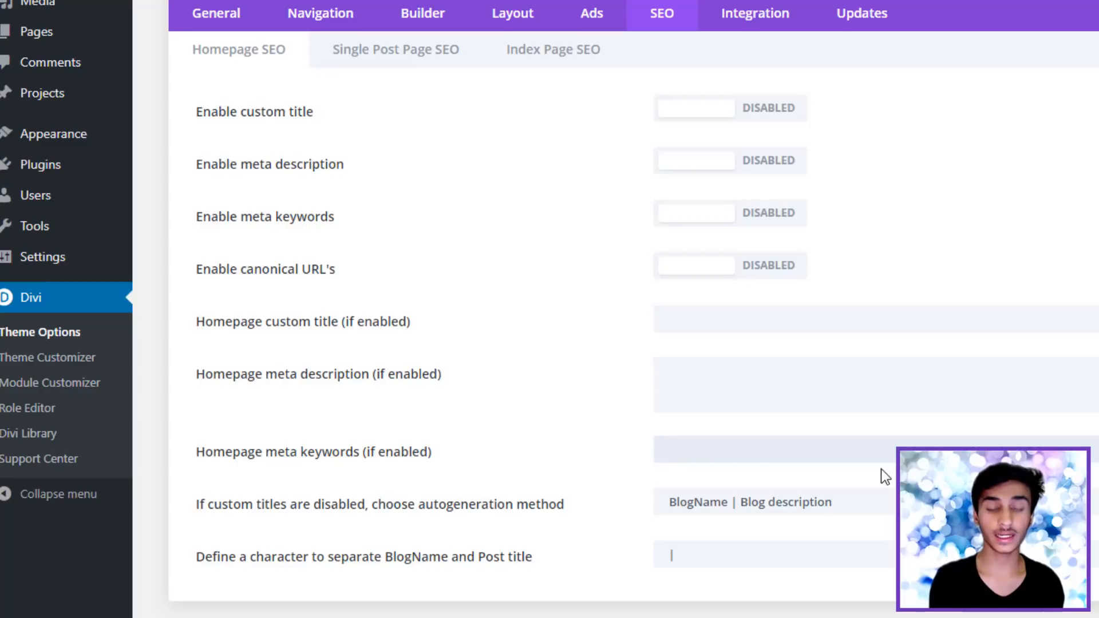
{"action": "left_click", "coordinate": [831, 505]}
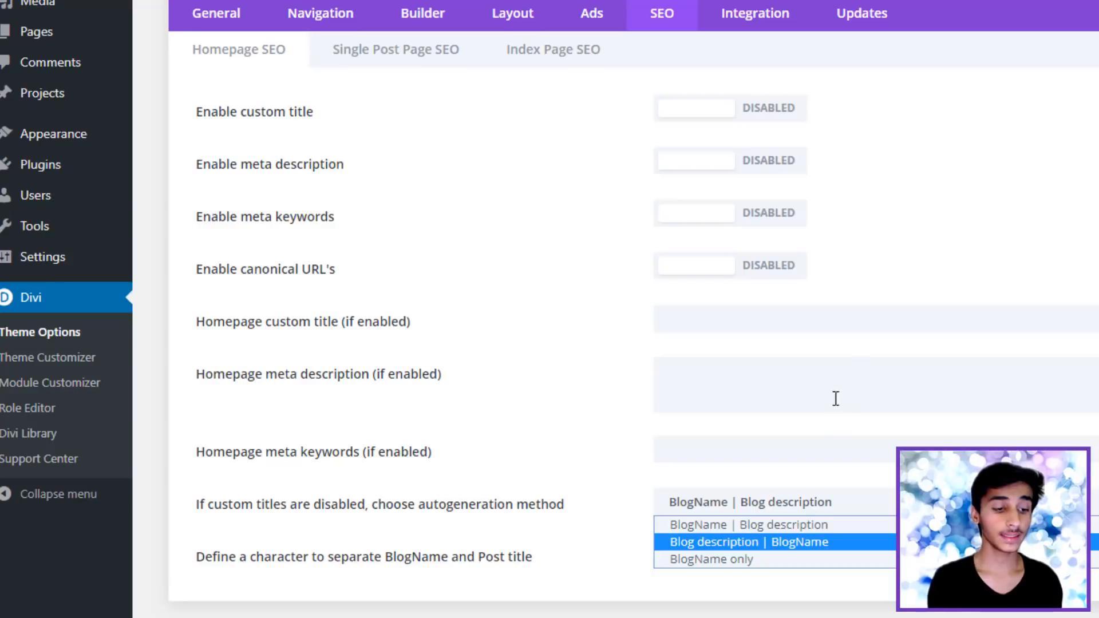
{"action": "left_click", "coordinate": [805, 420]}
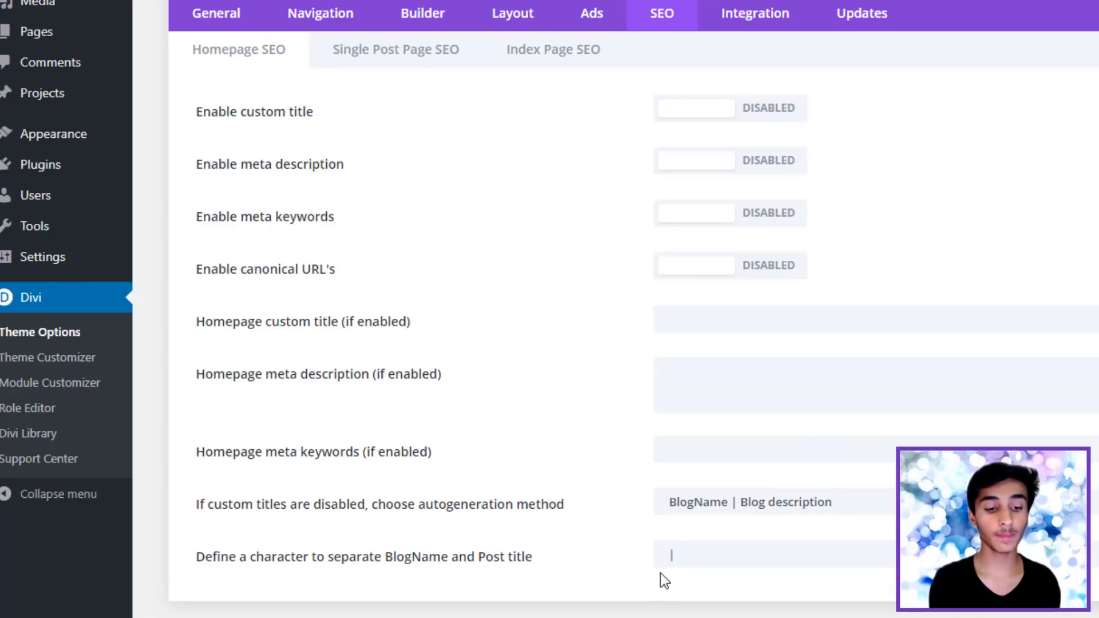
Step: Clear the character separating BlogName and Post title in the Homepage SEO settings and save the changes
{"action": "left_click", "coordinate": [731, 548]}
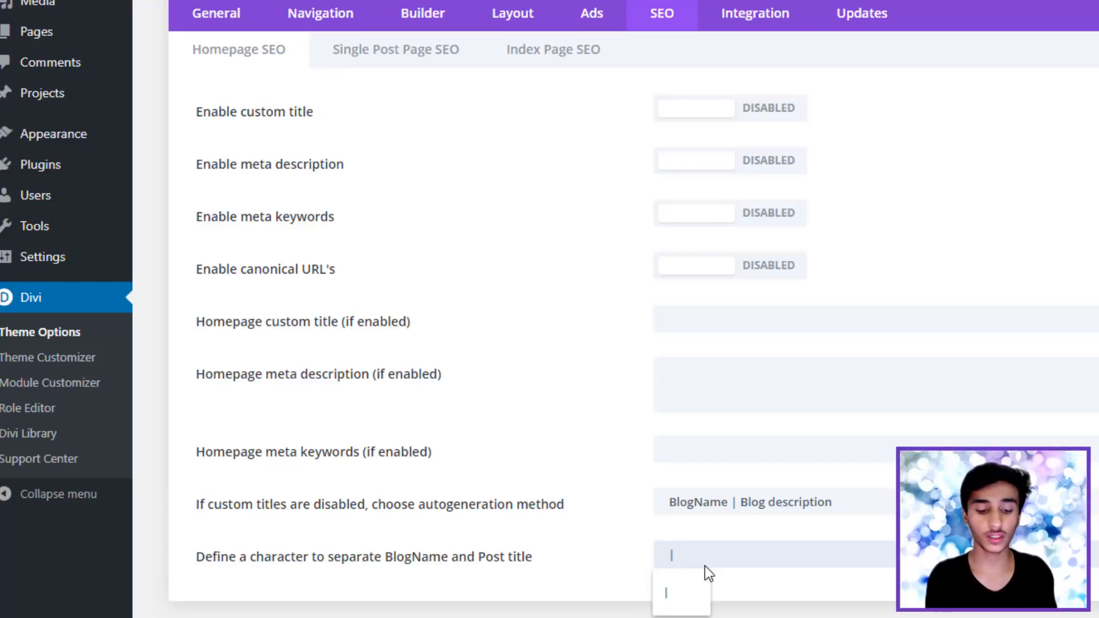
{"action": "type", "text": "-"}
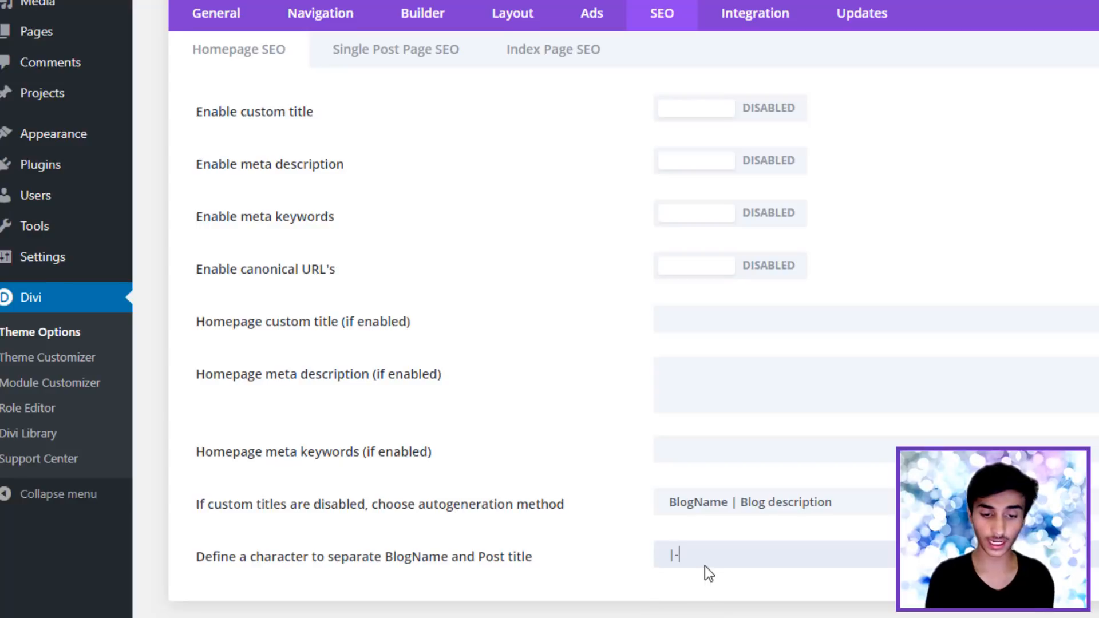
{"action": "key", "text": "BackSpace"}
{"action": "key", "text": "BackSpace"}
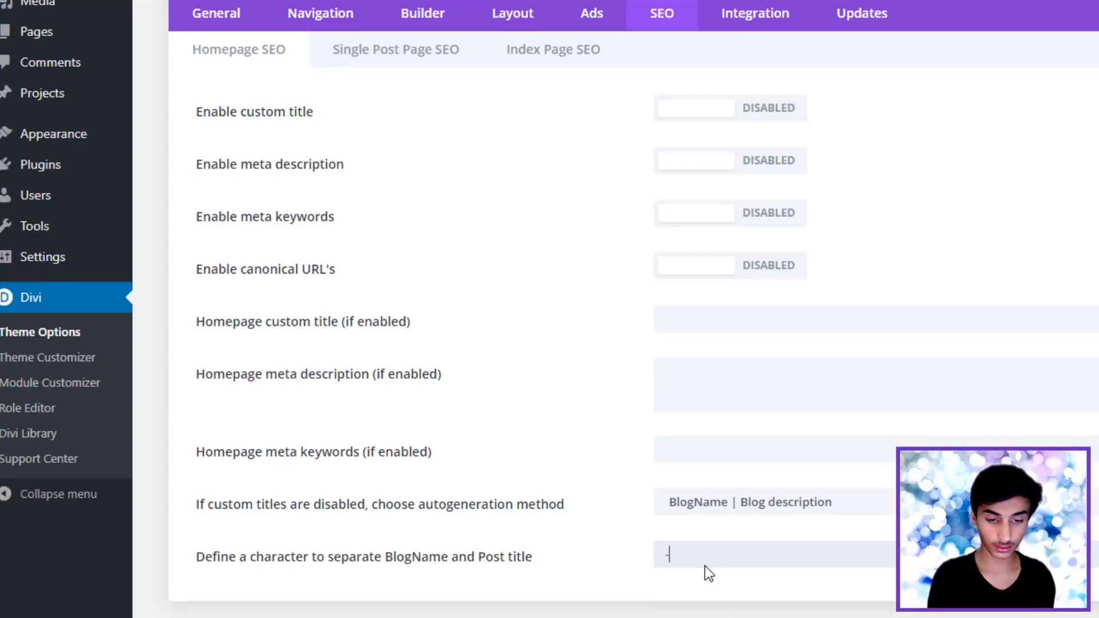
{"action": "key", "text": "BackSpace"}
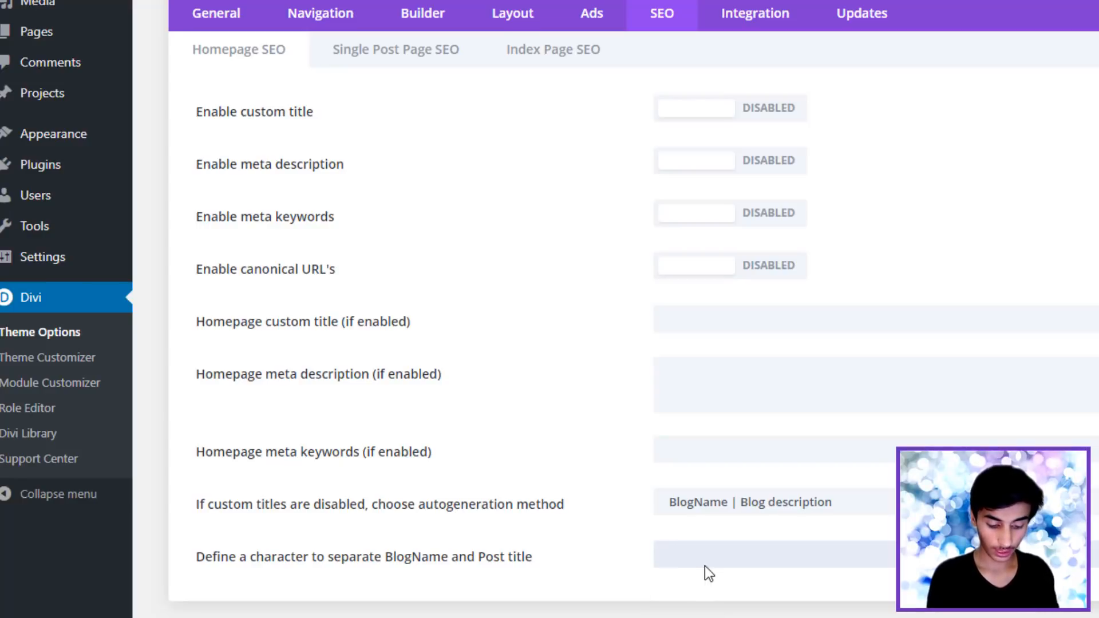
{"action": "type", "text": "="}
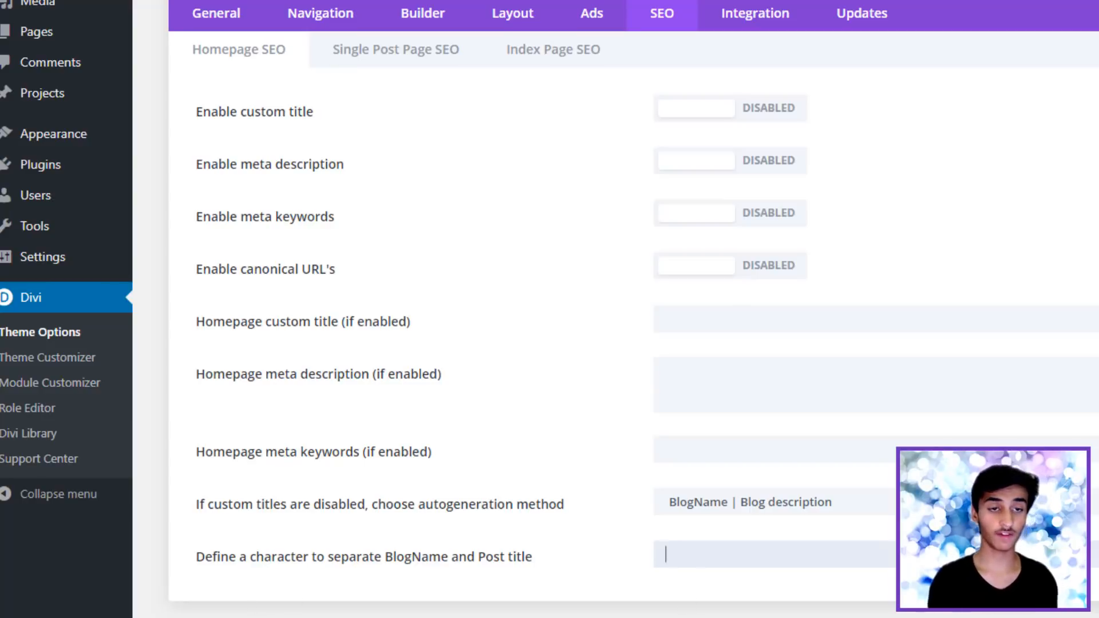
{"action": "left_click", "coordinate": [223, 617]}
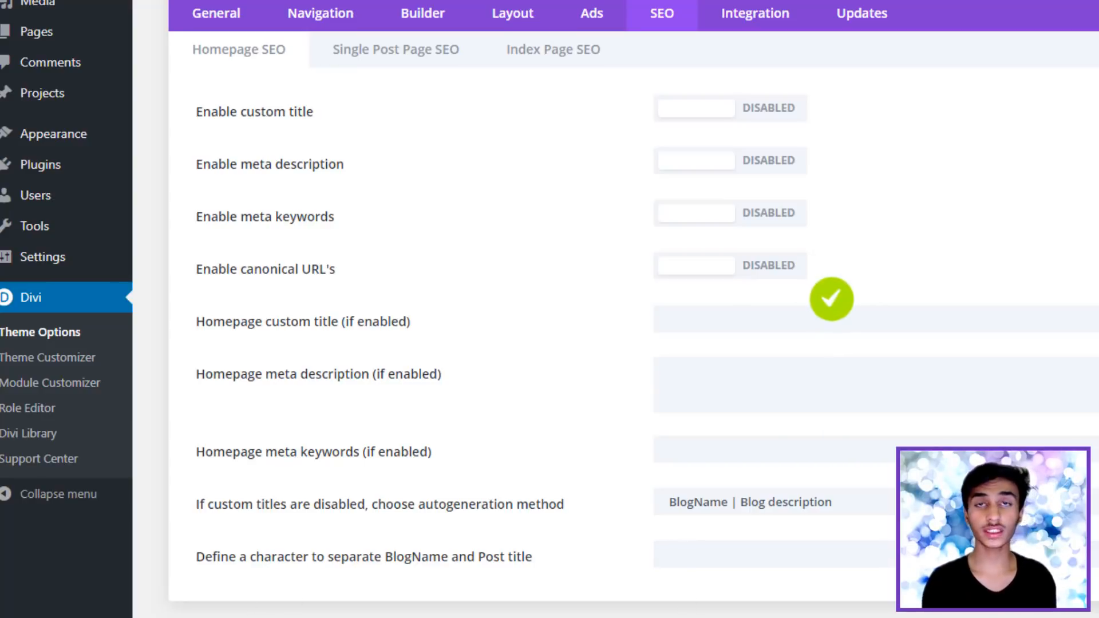
Step: View the Single Post Page SEO settings and the title autogeneration methods of the Index Page SEO settings
{"action": "left_click", "coordinate": [423, 59]}
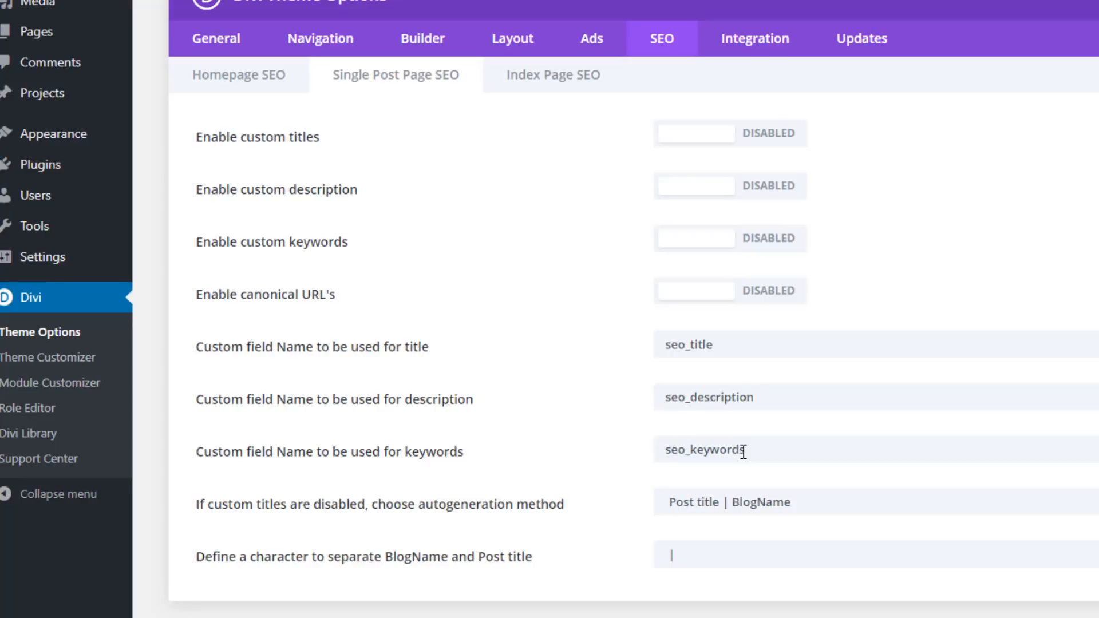
{"action": "left_click", "coordinate": [566, 75]}
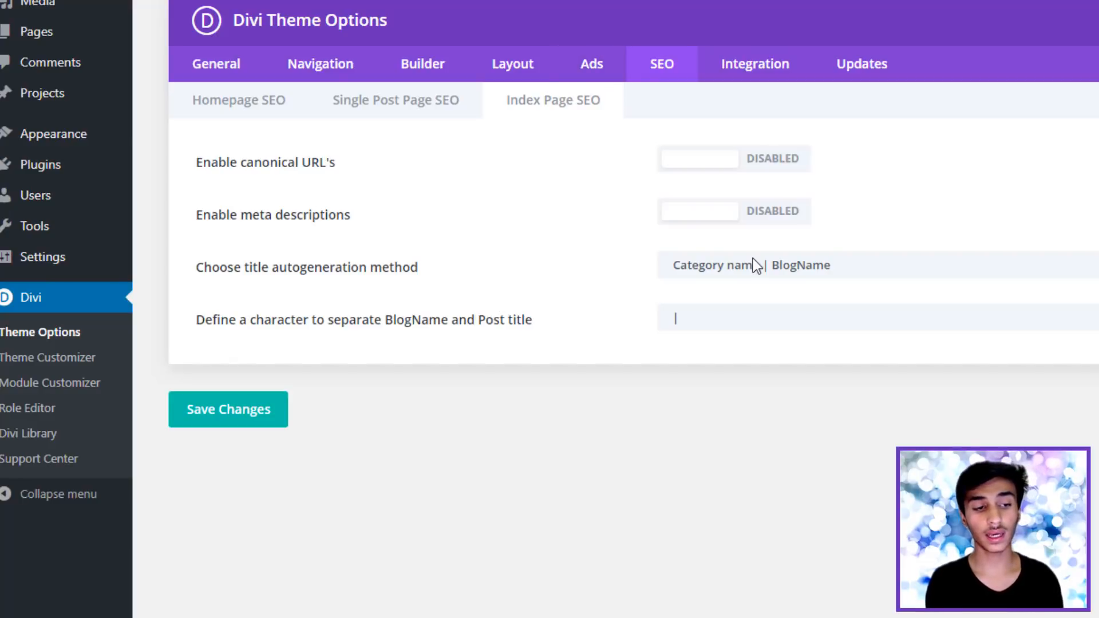
{"action": "left_click", "coordinate": [774, 277]}
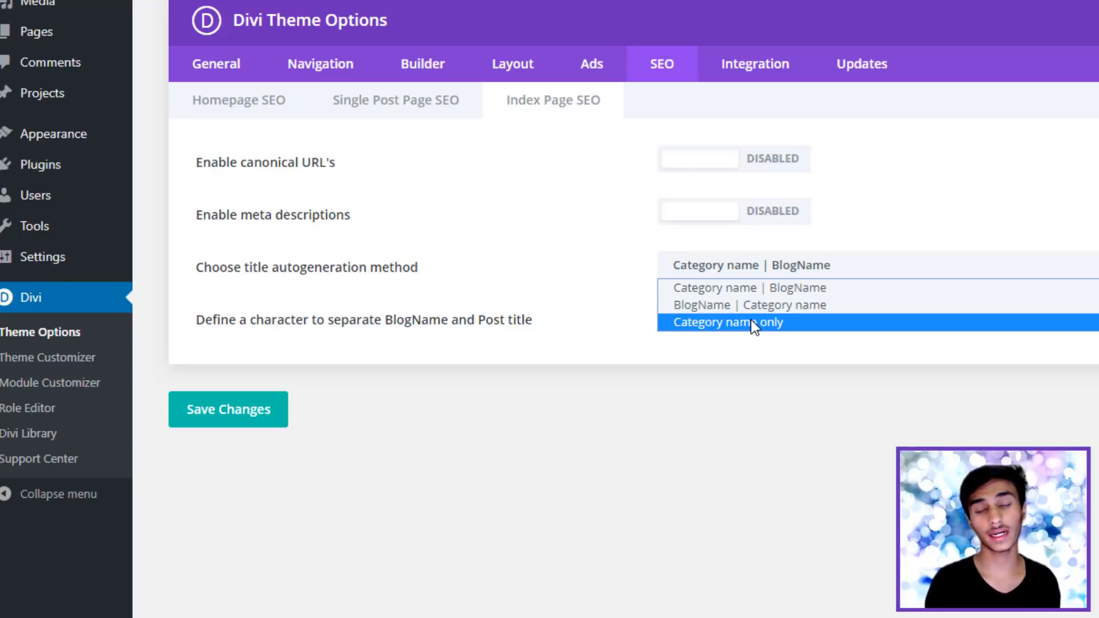
Step: Examine the Integration options, from the code enabling switches to the head, body, post top and post bottom code areas
{"action": "left_click", "coordinate": [742, 78]}
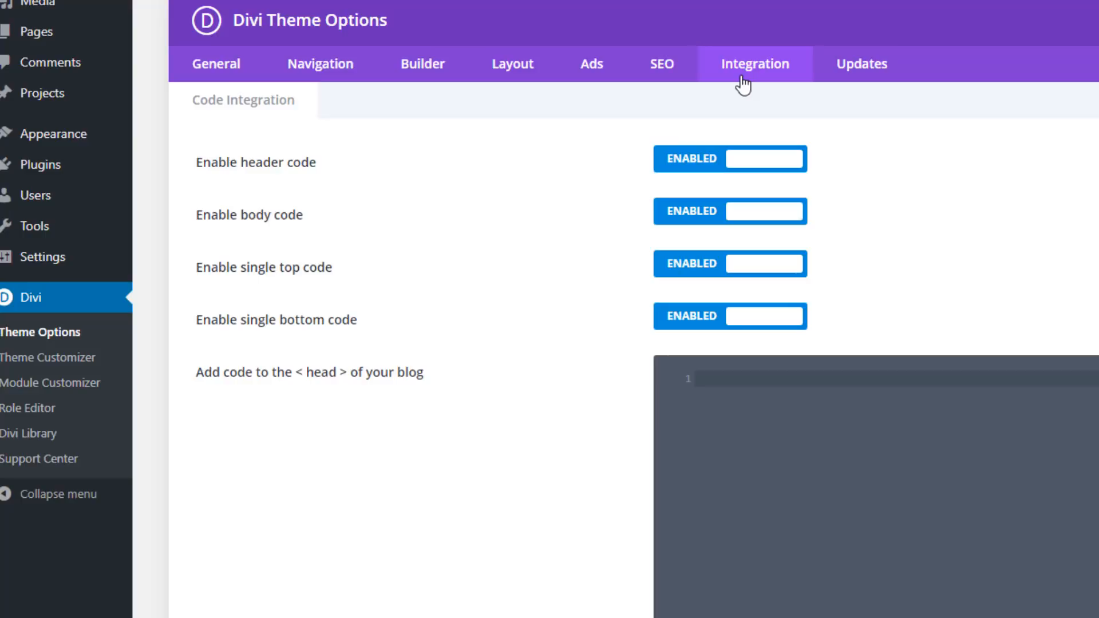
{"action": "scroll", "coordinate": [746, 118], "scroll_direction": "down", "scroll_amount": 3}
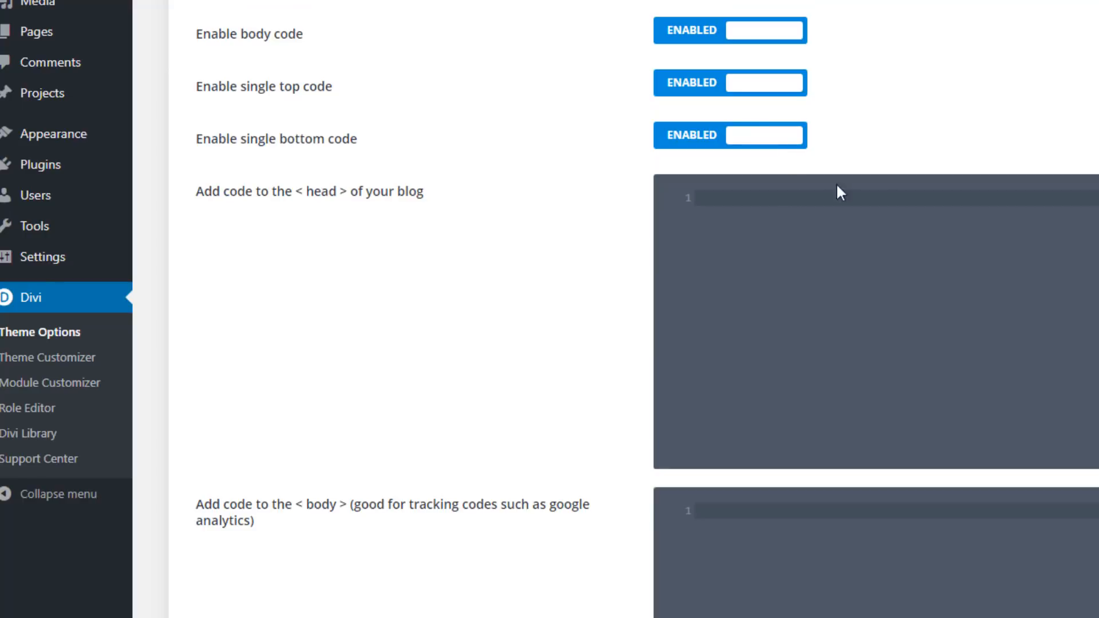
{"action": "scroll", "coordinate": [783, 240], "scroll_direction": "down", "scroll_amount": 2}
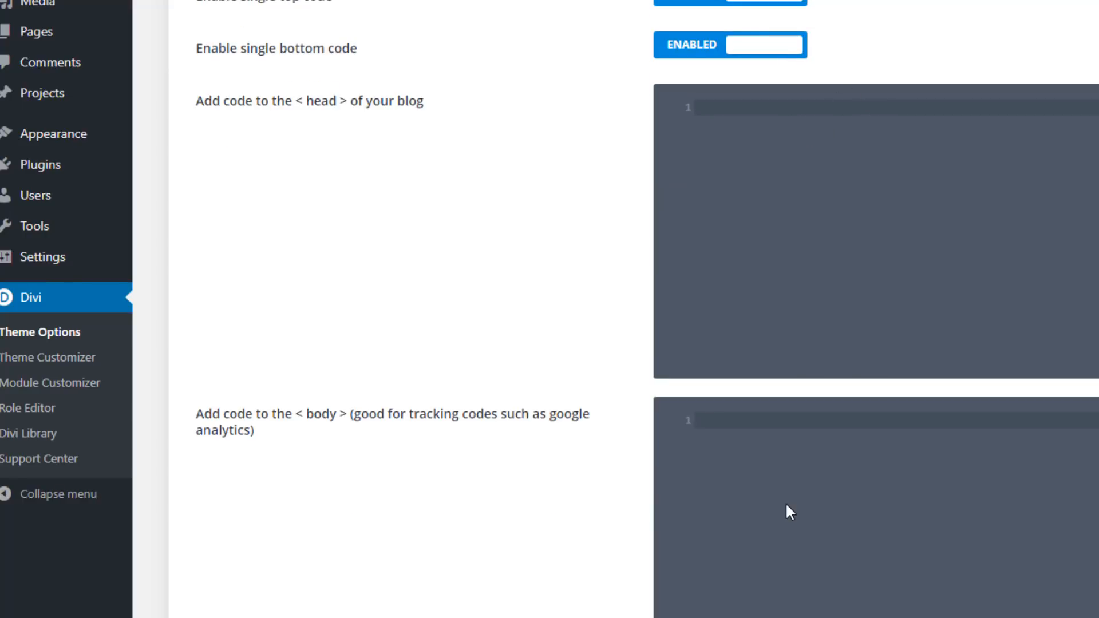
{"action": "scroll", "coordinate": [830, 391], "scroll_direction": "down", "scroll_amount": 3}
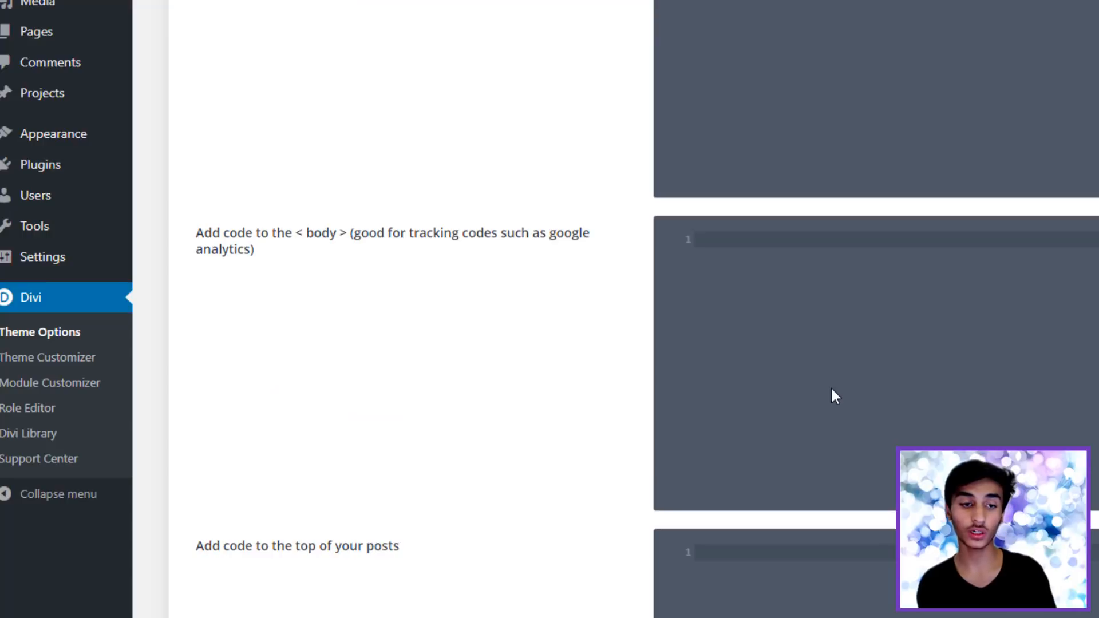
{"action": "scroll", "coordinate": [834, 351], "scroll_direction": "down", "scroll_amount": 2}
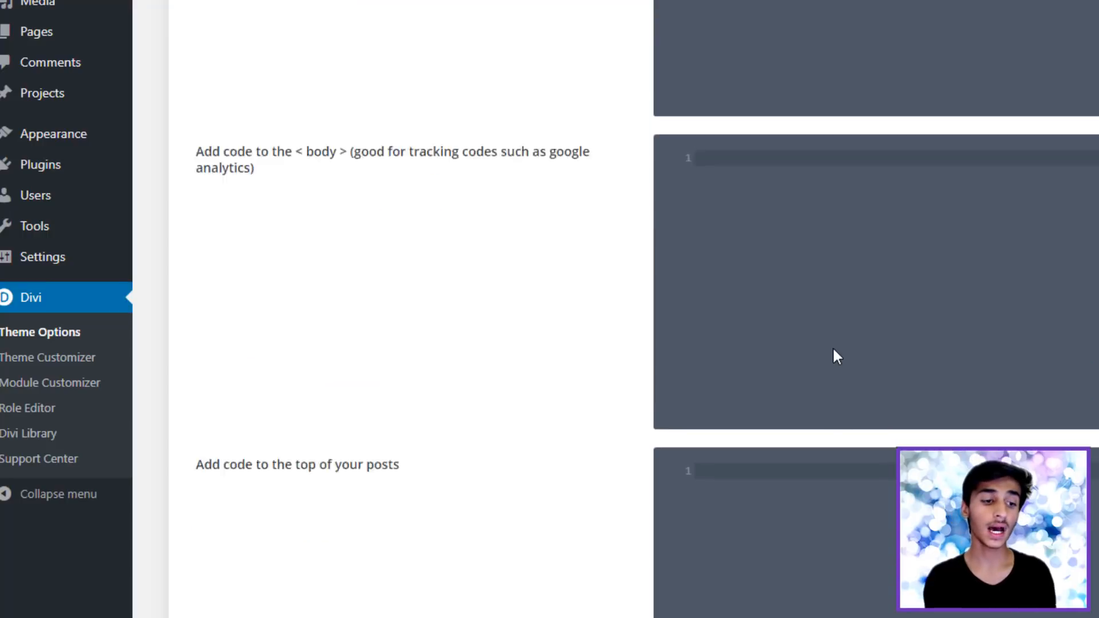
{"action": "scroll", "coordinate": [833, 350], "scroll_direction": "down", "scroll_amount": 1}
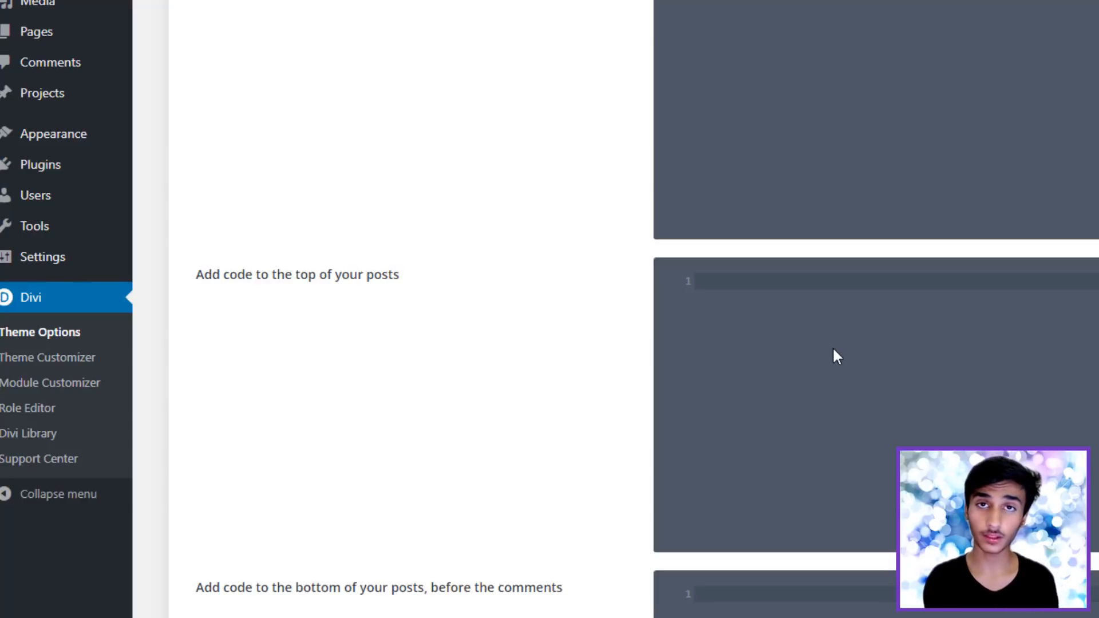
{"action": "scroll", "coordinate": [834, 349], "scroll_direction": "down", "scroll_amount": 3}
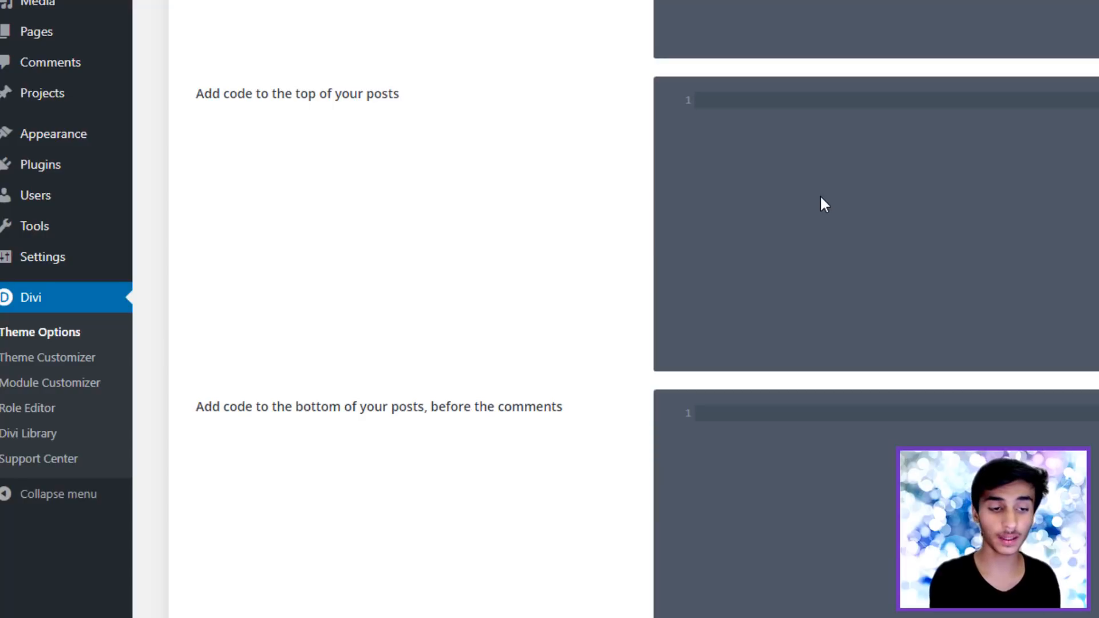
{"action": "scroll", "coordinate": [821, 197], "scroll_direction": "down", "scroll_amount": 2}
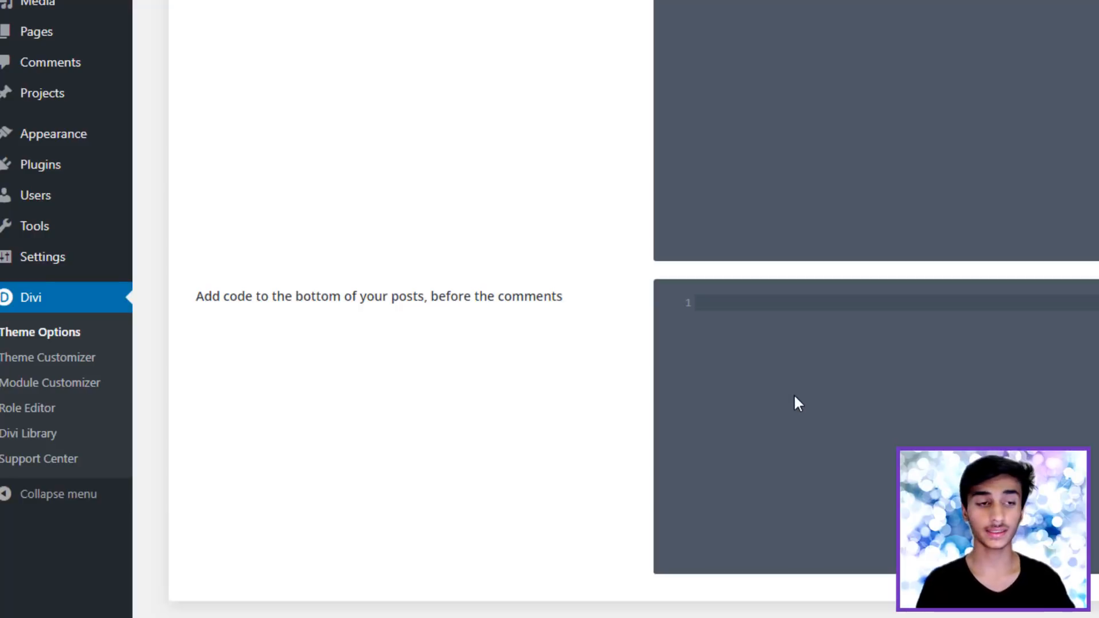
Step: View the Username and API Key fields in the theme's Updates options
{"action": "left_click", "coordinate": [873, 63]}
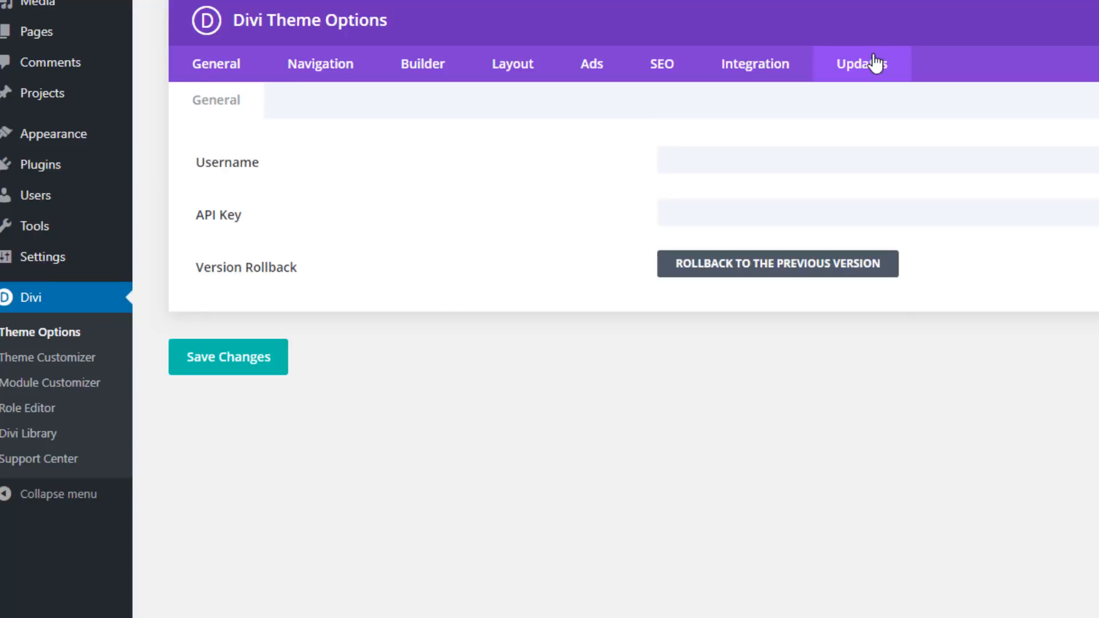
{"action": "left_click", "coordinate": [712, 165]}
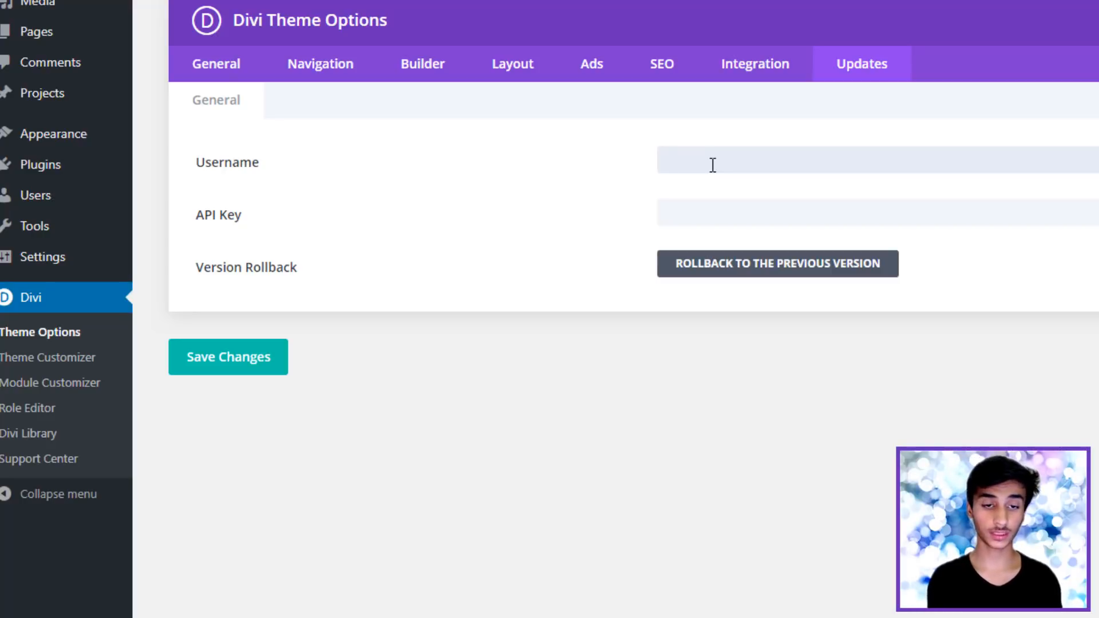
{"action": "left_click", "coordinate": [807, 213]}
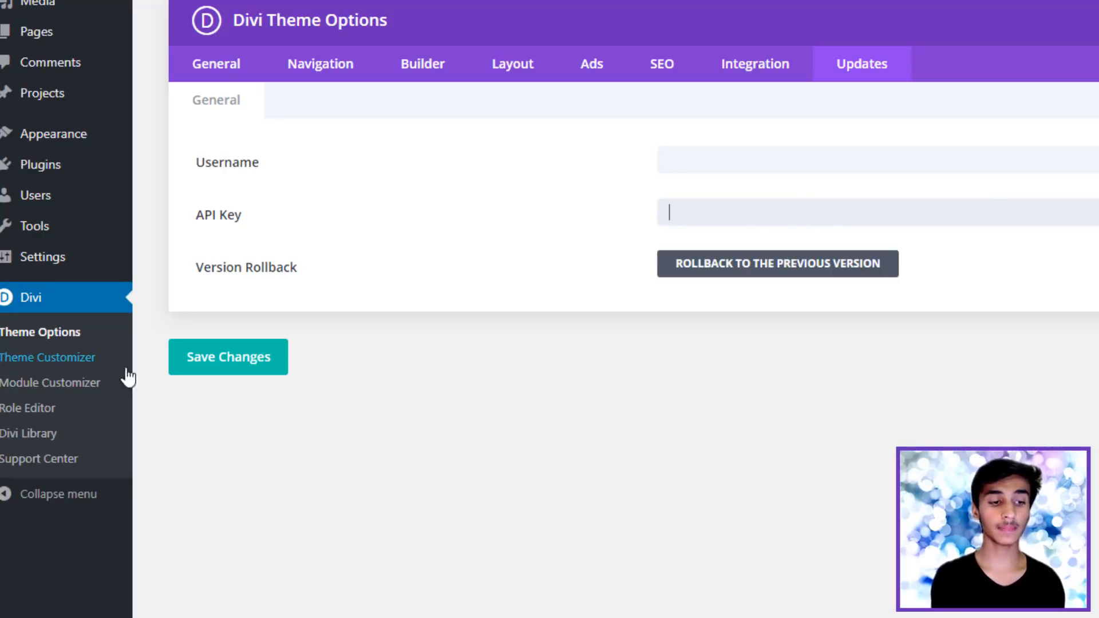